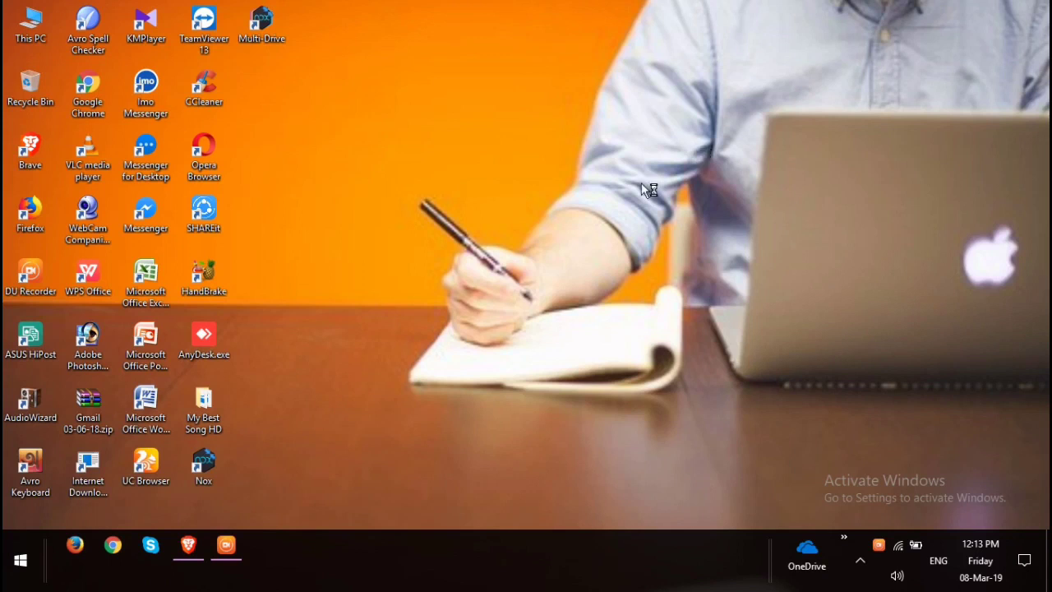
# Refresh the Windows desktop repeatedly from its right-click menu.
pyautogui.rightClick(465, 42)
pyautogui.click(511, 84)
pyautogui.rightClick(509, 81)
pyautogui.click(565, 128)
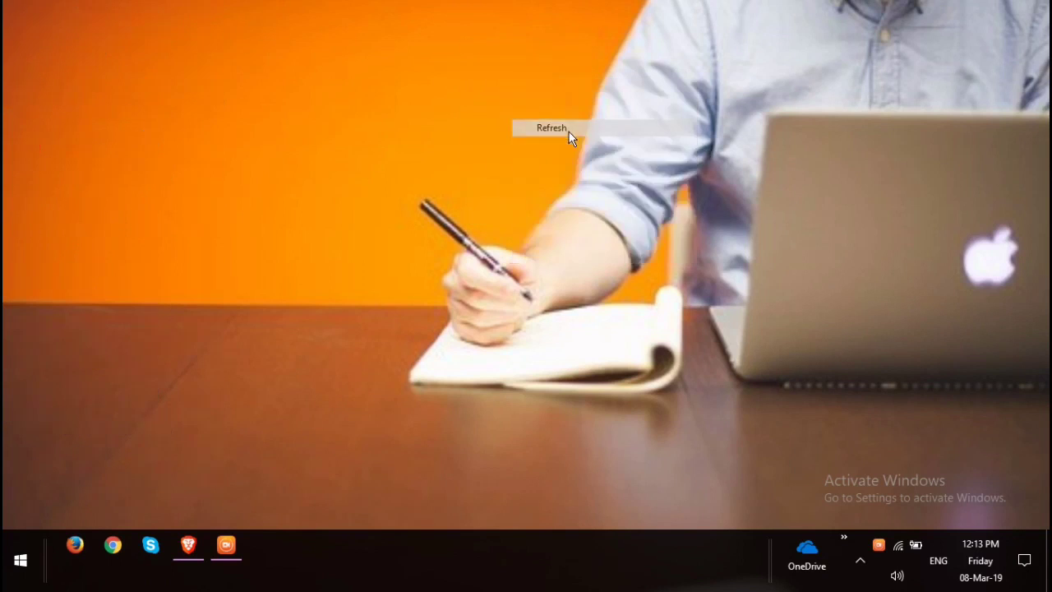
pyautogui.rightClick(568, 131)
pyautogui.click(607, 176)
pyautogui.rightClick(530, 69)
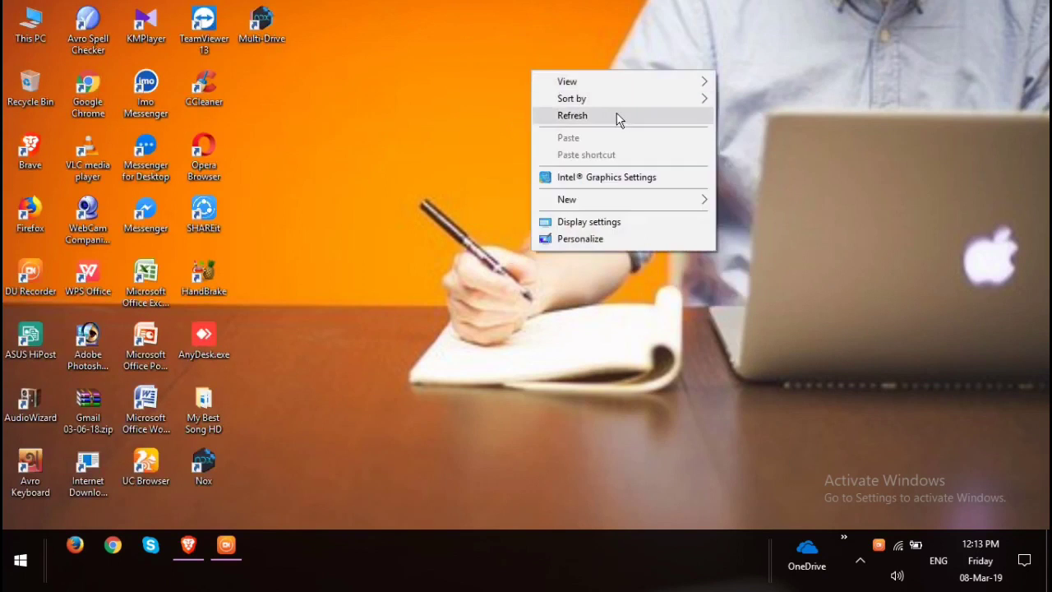
pyautogui.click(617, 115)
pyautogui.rightClick(618, 115)
pyautogui.click(695, 161)
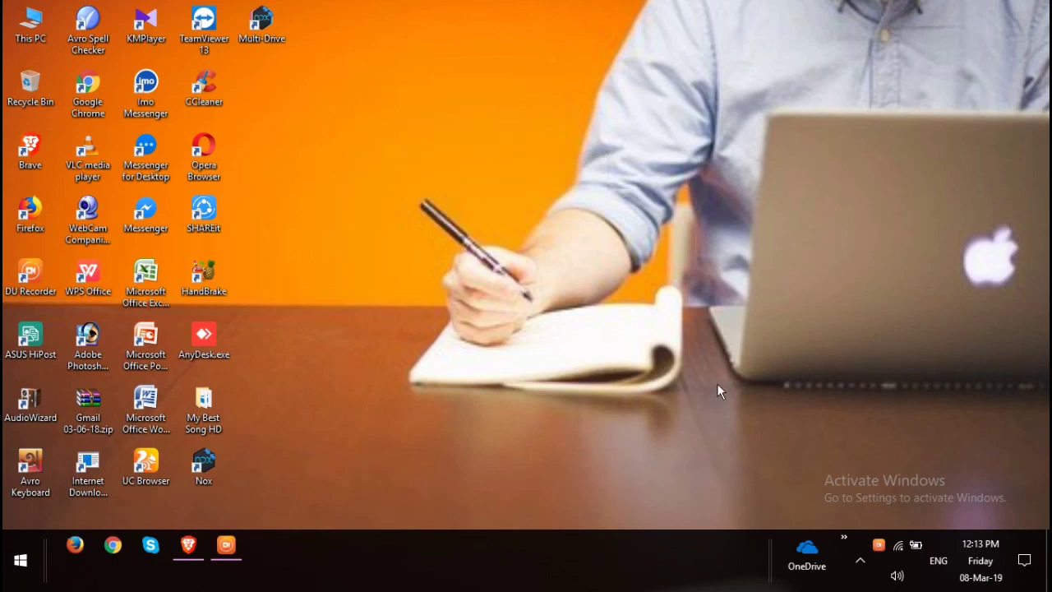
pyautogui.rightClick(476, 68)
pyautogui.click(502, 113)
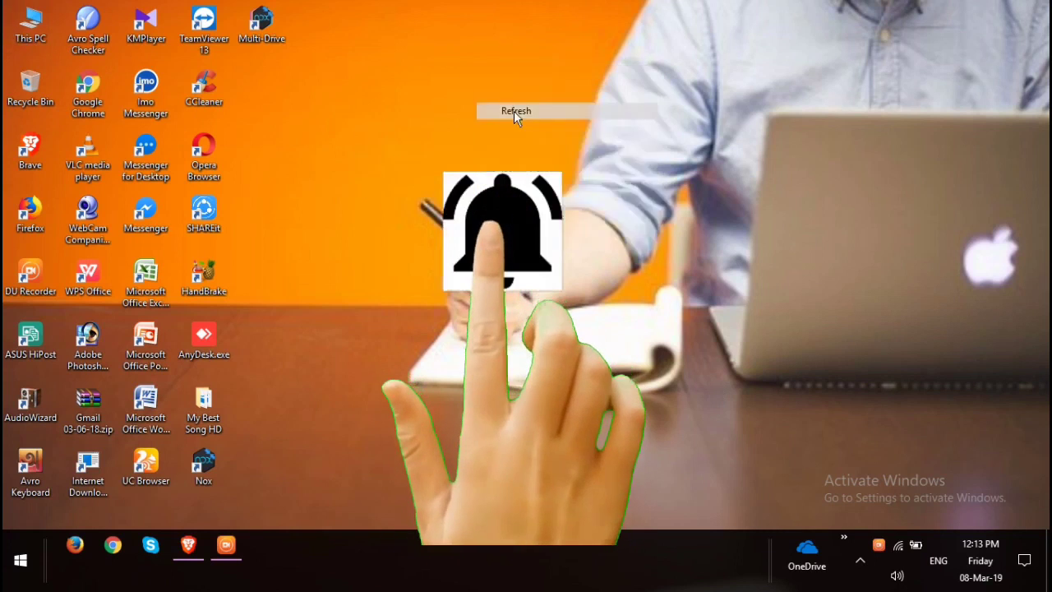
pyautogui.rightClick(514, 111)
pyautogui.rightClick(545, 154)
pyautogui.click(608, 206)
pyautogui.rightClick(497, 4)
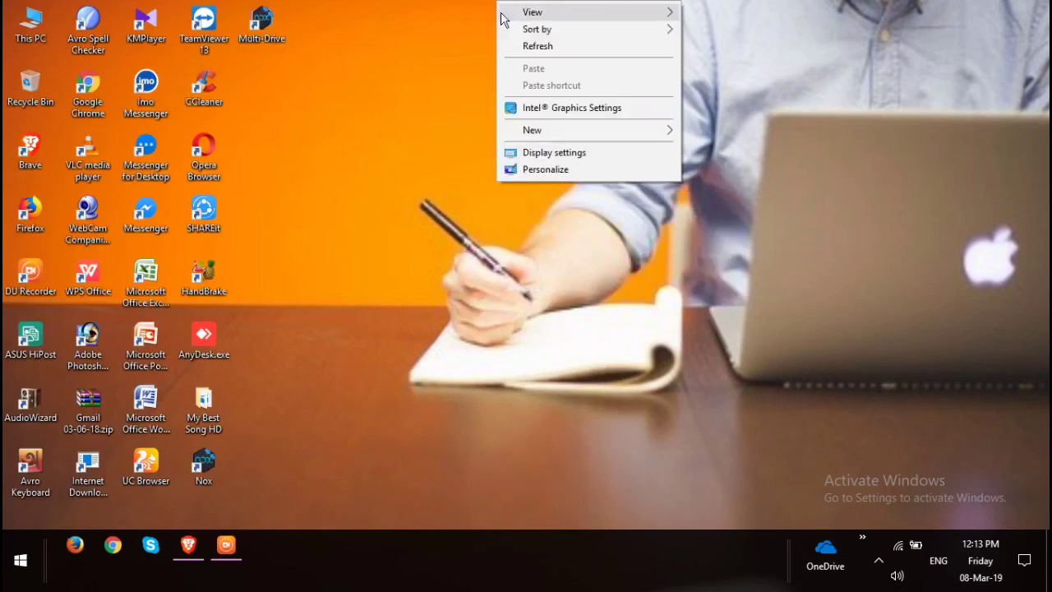
pyautogui.click(519, 44)
pyautogui.rightClick(531, 45)
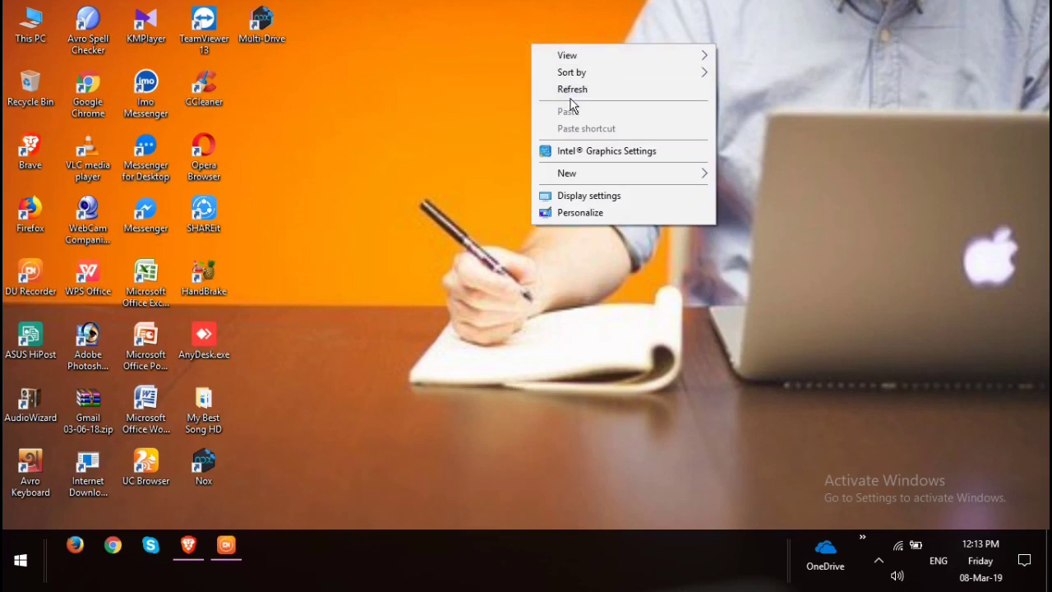
pyautogui.click(575, 92)
pyautogui.rightClick(578, 95)
pyautogui.click(604, 140)
pyautogui.rightClick(618, 150)
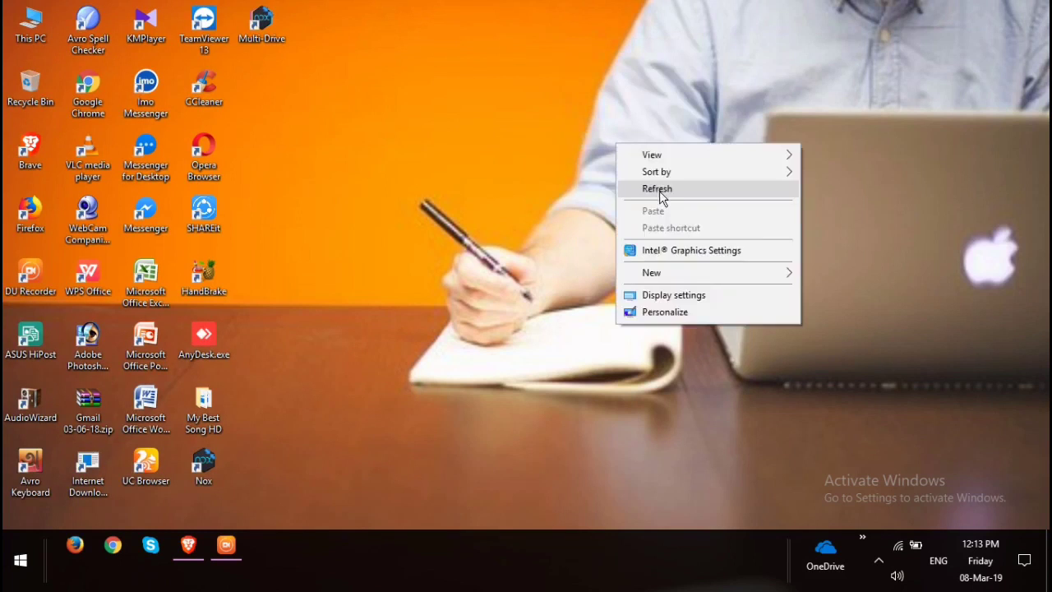
pyautogui.click(660, 194)
pyautogui.rightClick(658, 191)
pyautogui.click(714, 237)
pyautogui.rightClick(561, 93)
pyautogui.click(622, 141)
pyautogui.rightClick(633, 146)
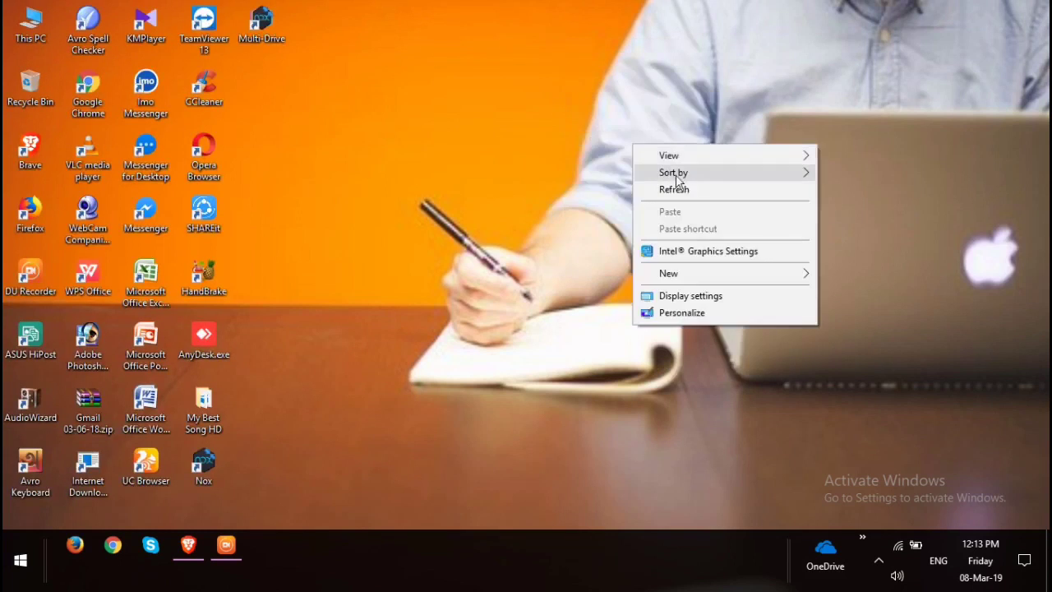
pyautogui.click(673, 187)
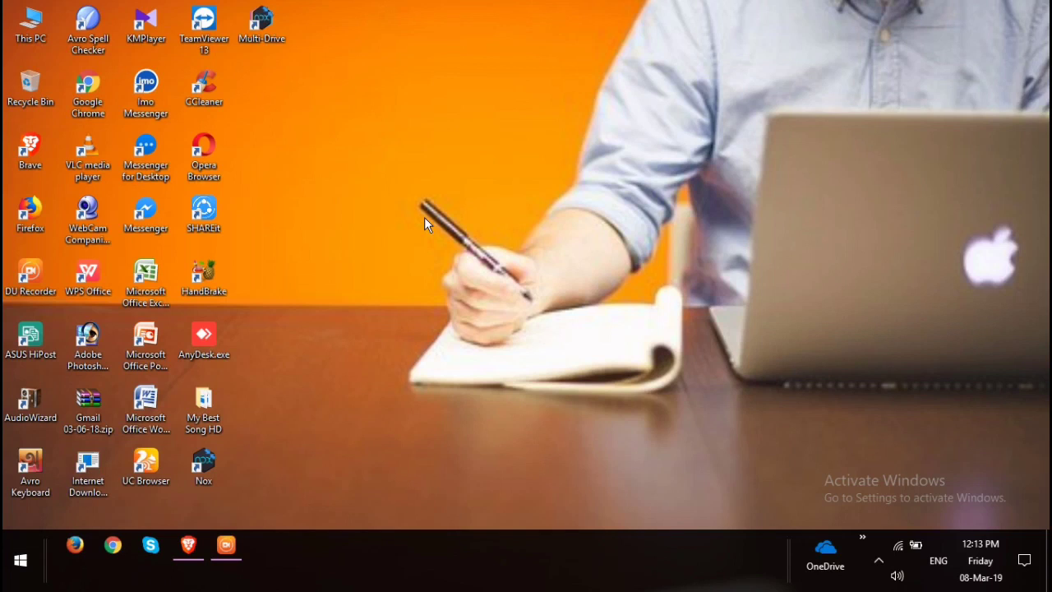
pyautogui.rightClick(292, 83)
pyautogui.rightClick(358, 130)
pyautogui.rightClick(412, 174)
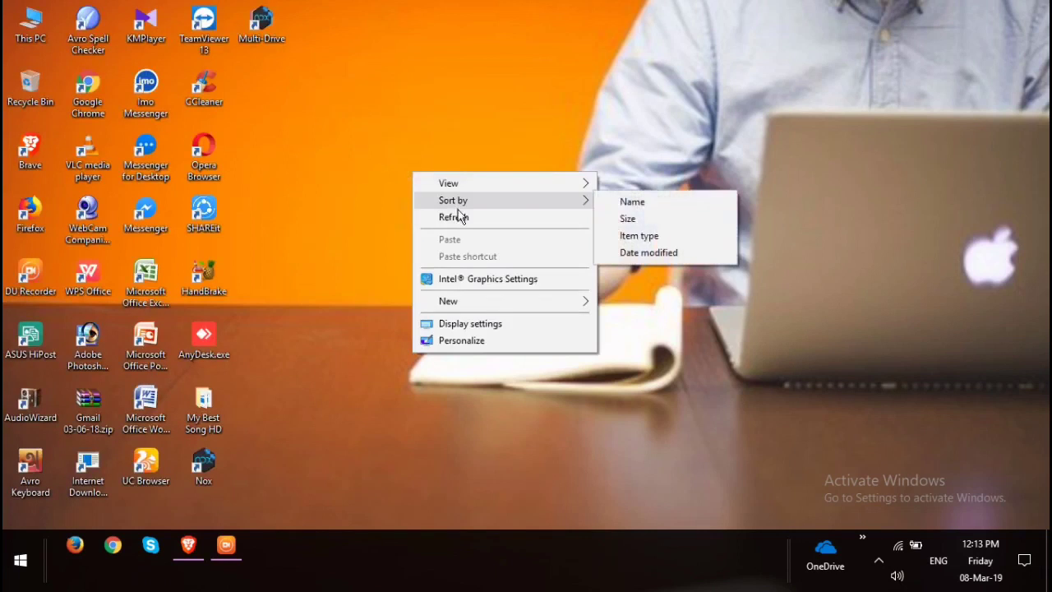
pyautogui.click(457, 216)
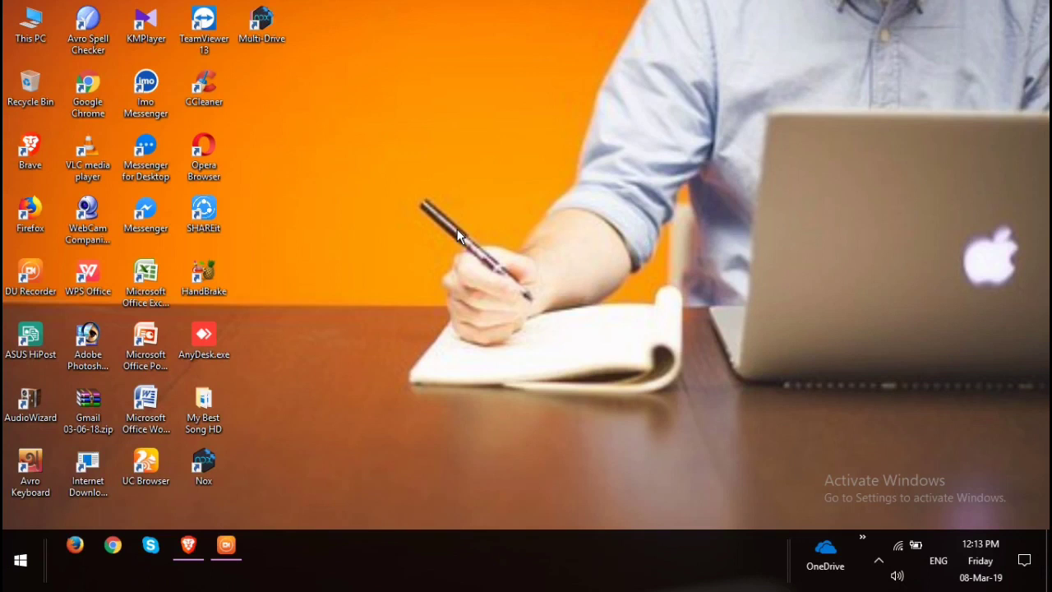
pyautogui.rightClick(402, 118)
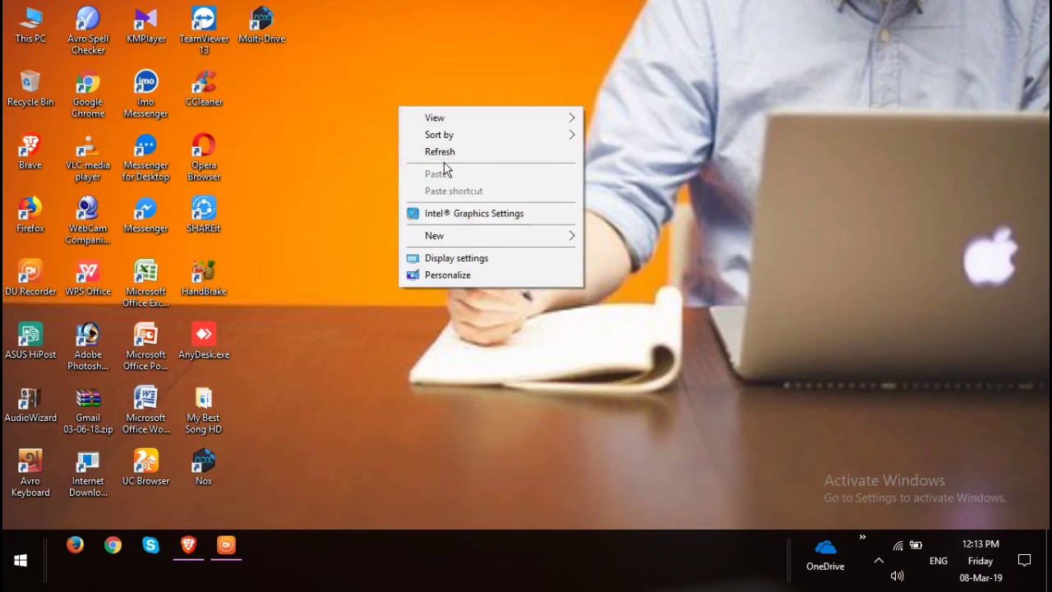
pyautogui.click(452, 153)
pyautogui.rightClick(453, 155)
pyautogui.click(490, 200)
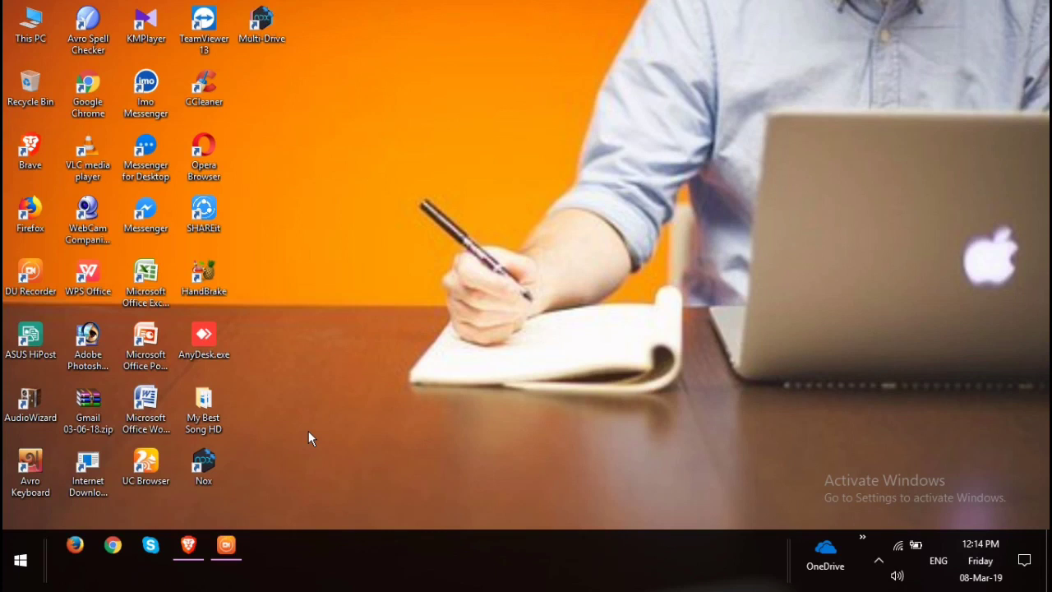
pyautogui.rightClick(360, 65)
pyautogui.click(416, 117)
pyautogui.rightClick(416, 118)
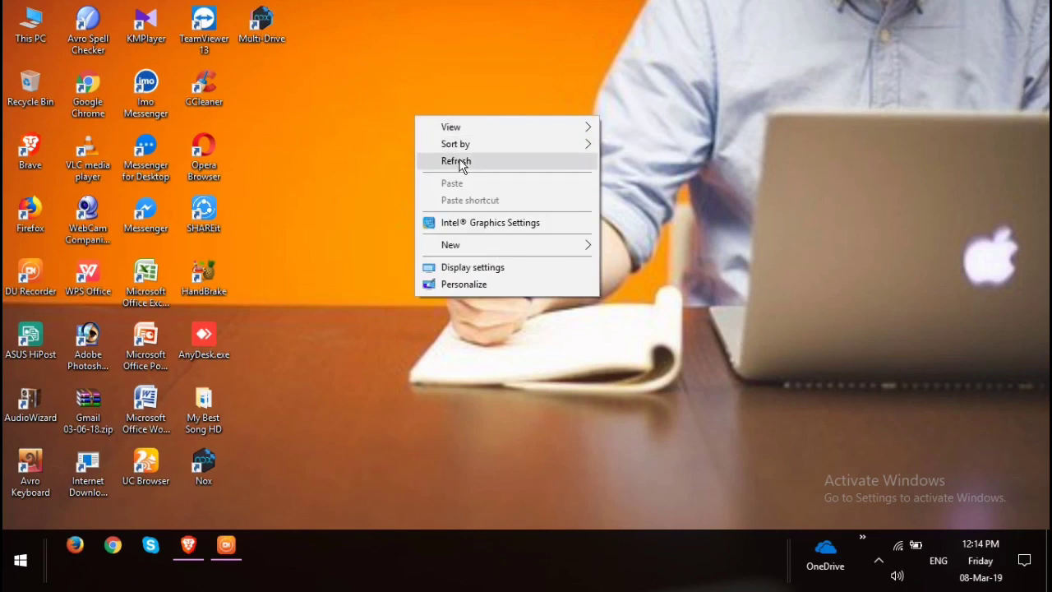
pyautogui.rightClick(460, 164)
pyautogui.click(525, 203)
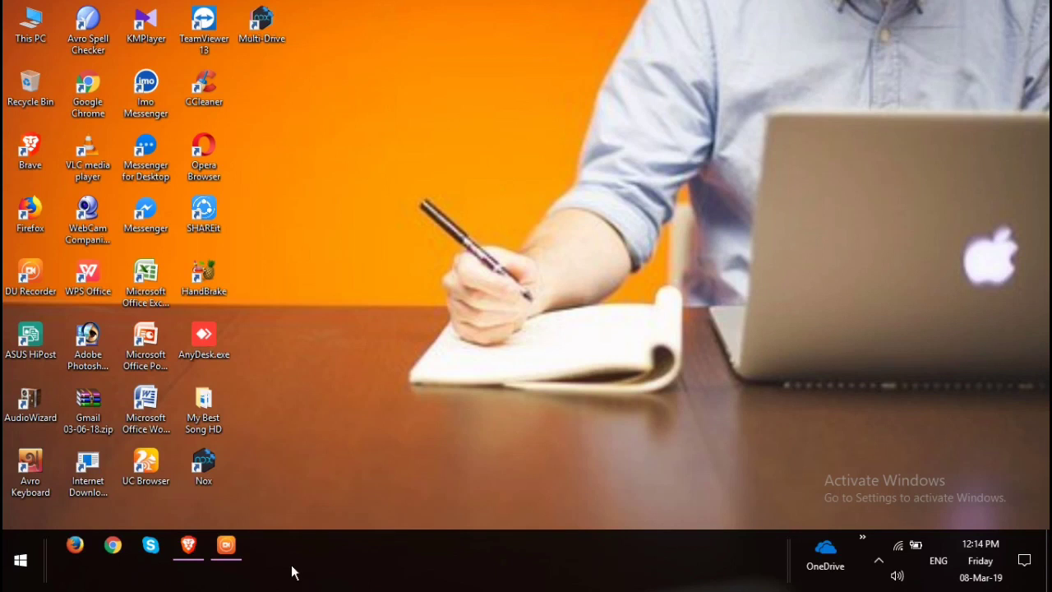
# Refresh the desktop a few more times, then bring up the Brave window showing CPAlead.
pyautogui.moveTo(231, 563)
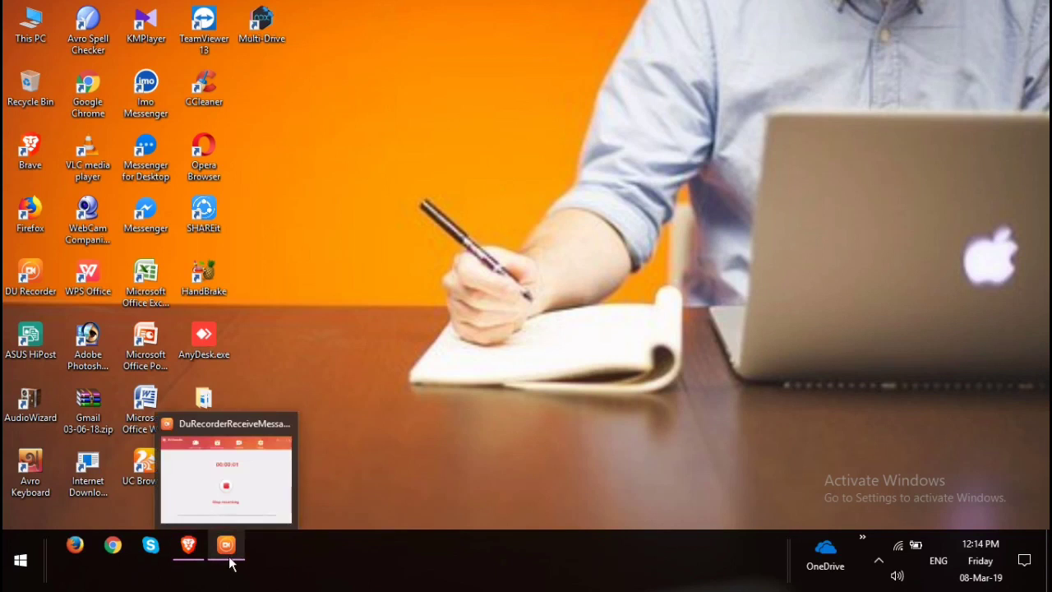
pyautogui.rightClick(423, 176)
pyautogui.click(485, 222)
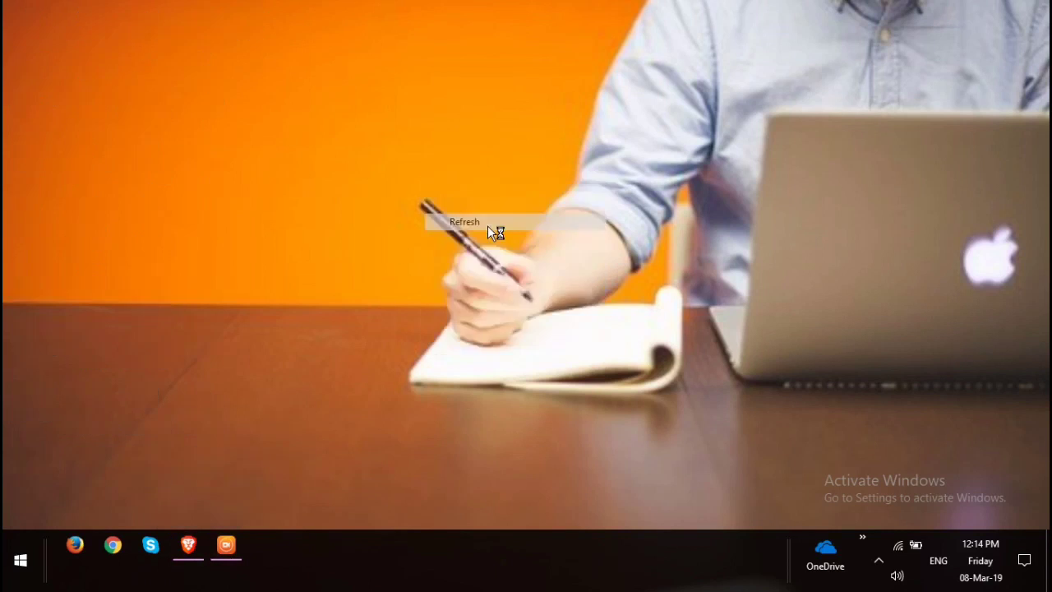
pyautogui.rightClick(486, 227)
pyautogui.click(525, 271)
pyautogui.rightClick(451, 162)
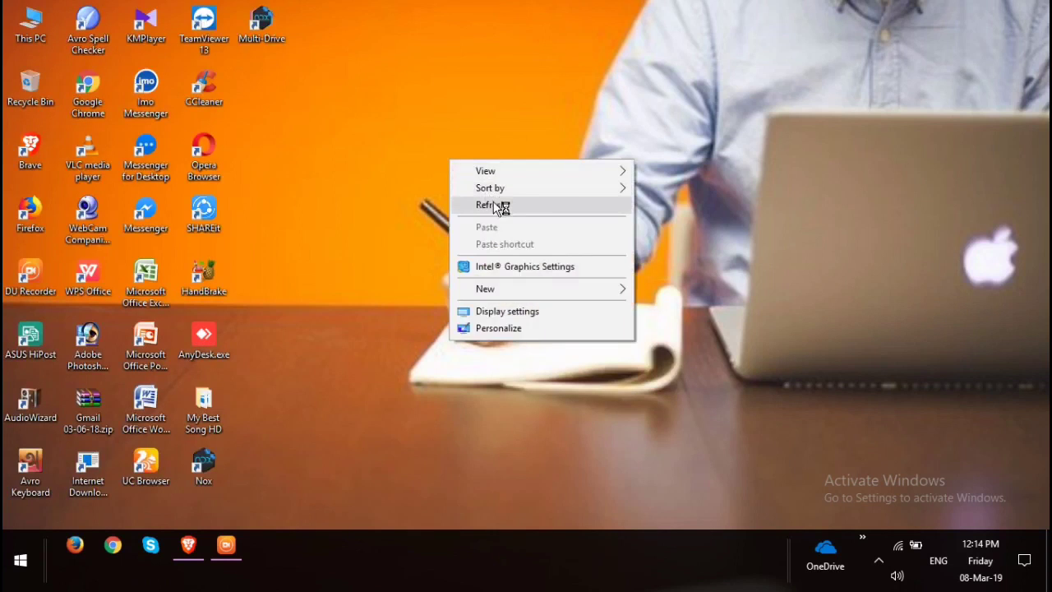
pyautogui.click(492, 204)
pyautogui.click(187, 546)
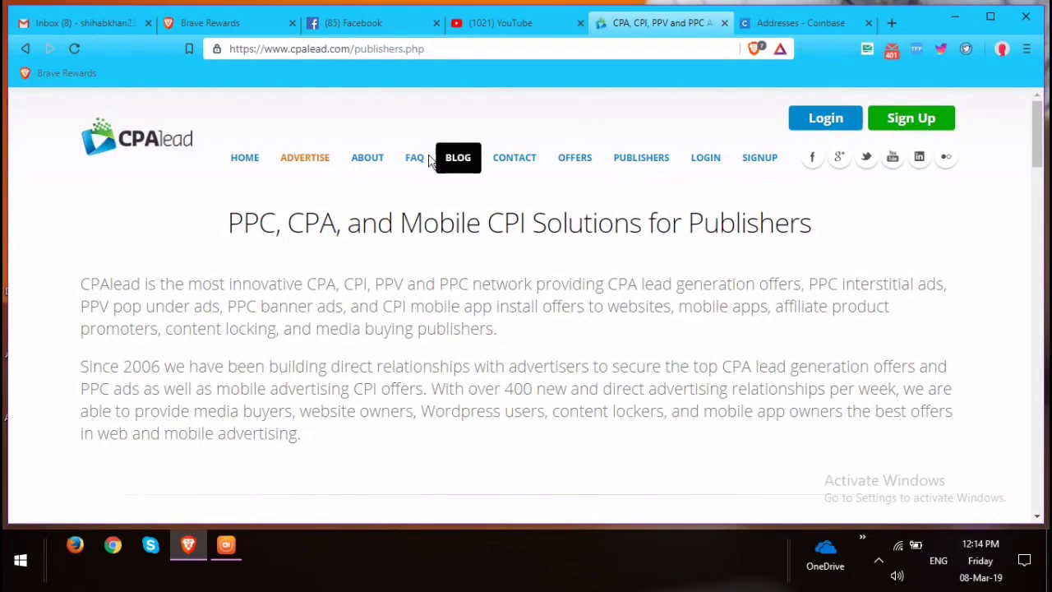
# Skim the CPAlead page, briefly highlighting the 'Since 2006' paragraph.
pyautogui.moveTo(305, 157)
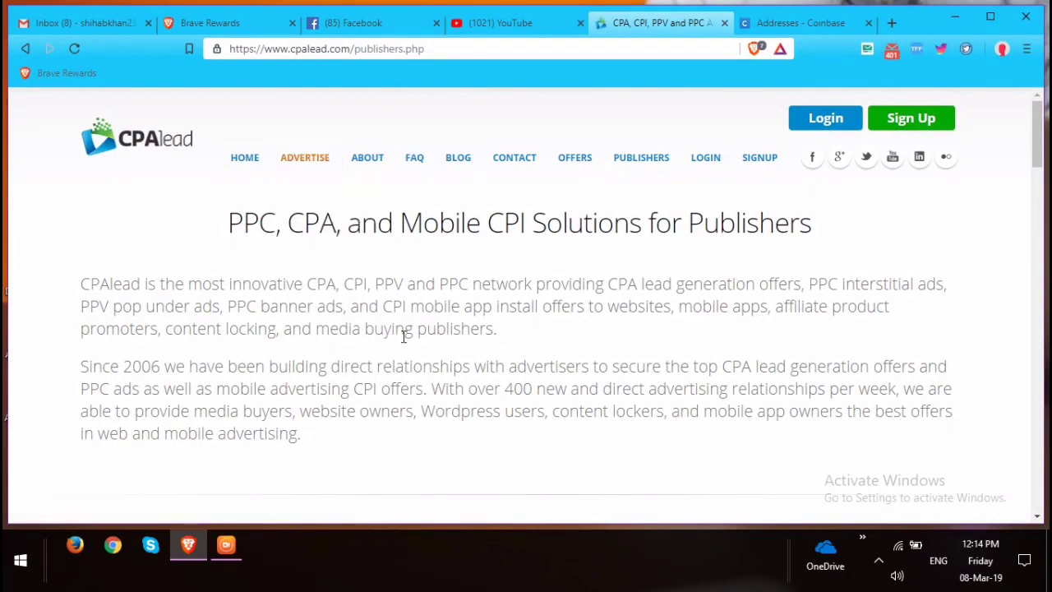
pyautogui.scroll(-2, 235, 310)
pyautogui.scroll(1, 144, 168)
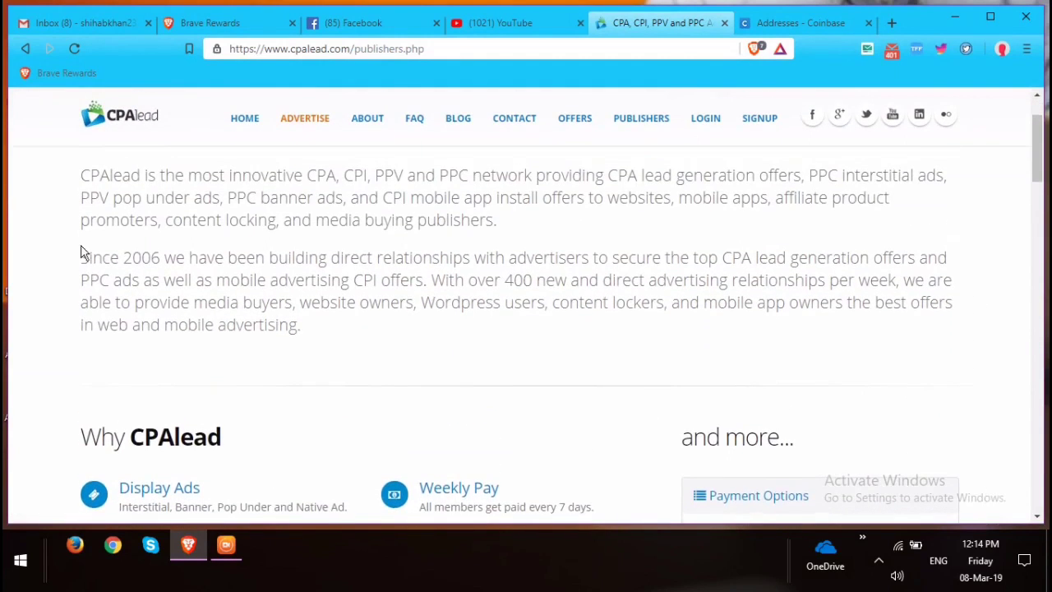
pyautogui.moveTo(85, 257); pyautogui.dragTo(376, 283)
pyautogui.moveTo(583, 303); pyautogui.dragTo(702, 326)
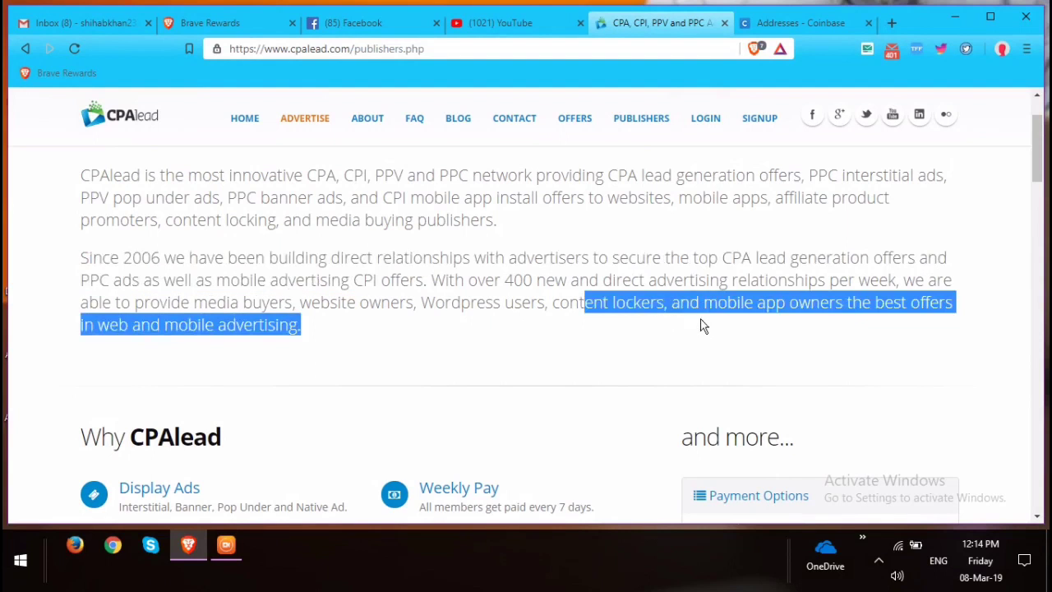
pyautogui.moveTo(409, 280); pyautogui.dragTo(377, 279)
pyautogui.click(184, 262)
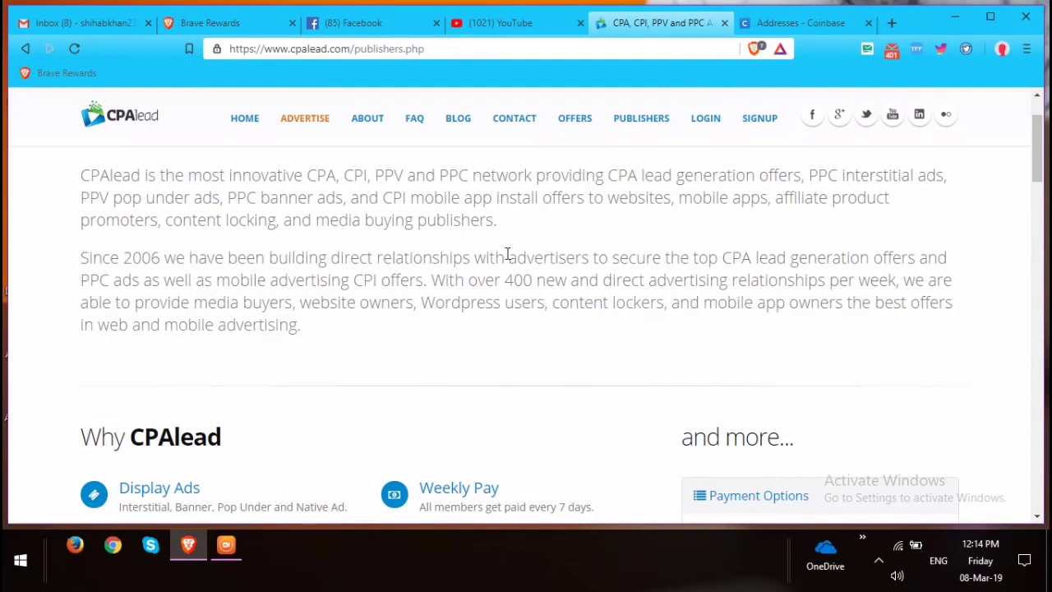
pyautogui.scroll(-12, 540, 329)
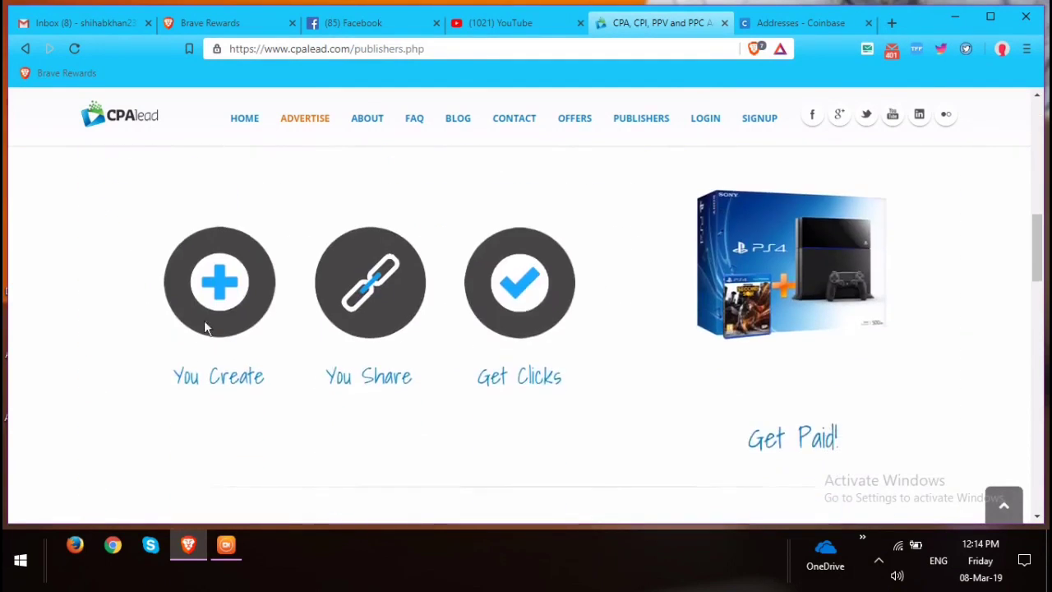
pyautogui.scroll(-15, 838, 386)
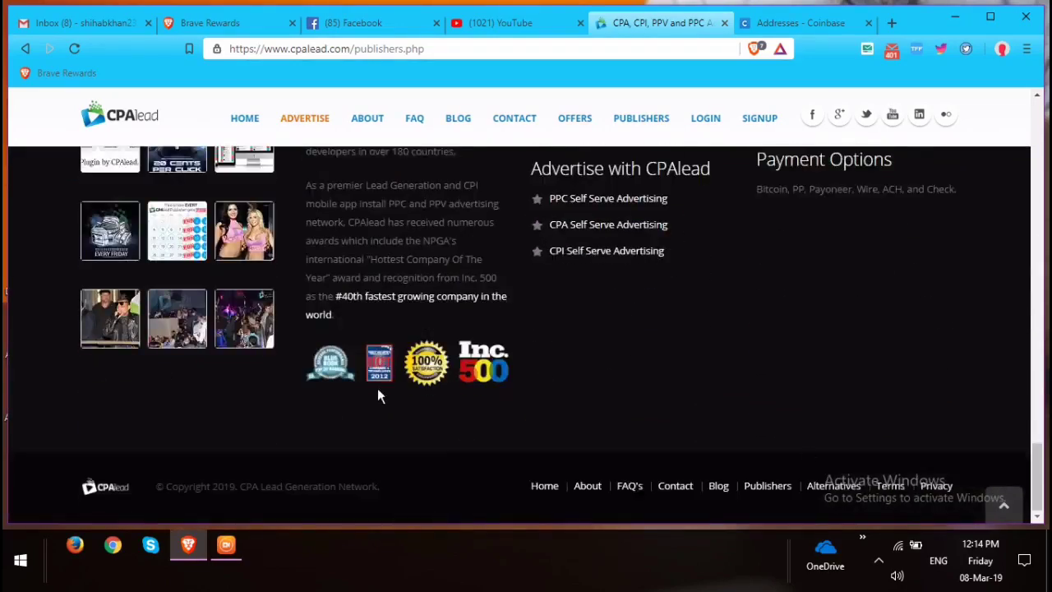
pyautogui.scroll(20, 377, 388)
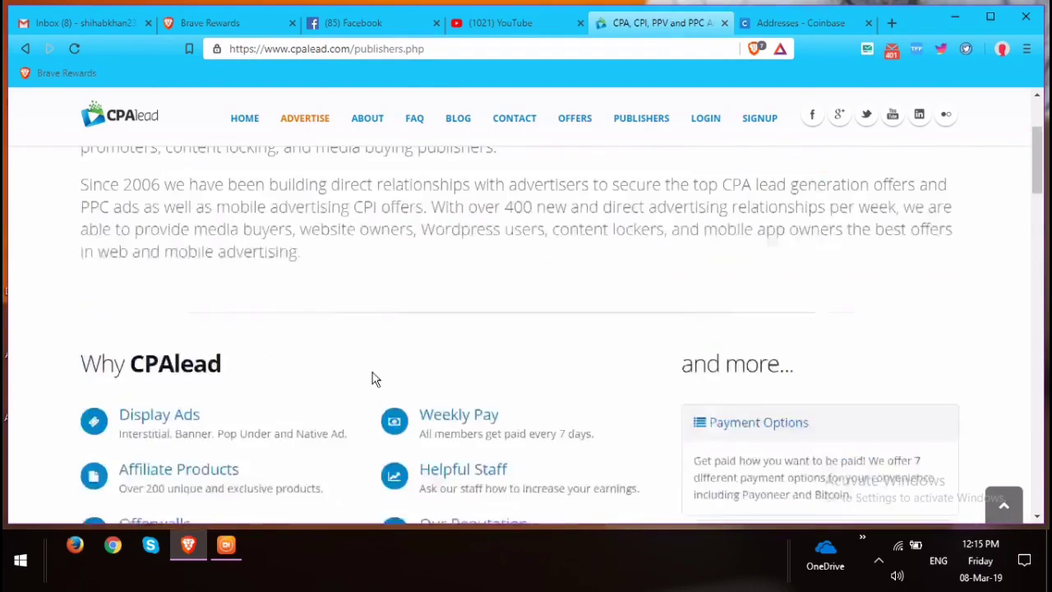
pyautogui.scroll(3, 373, 379)
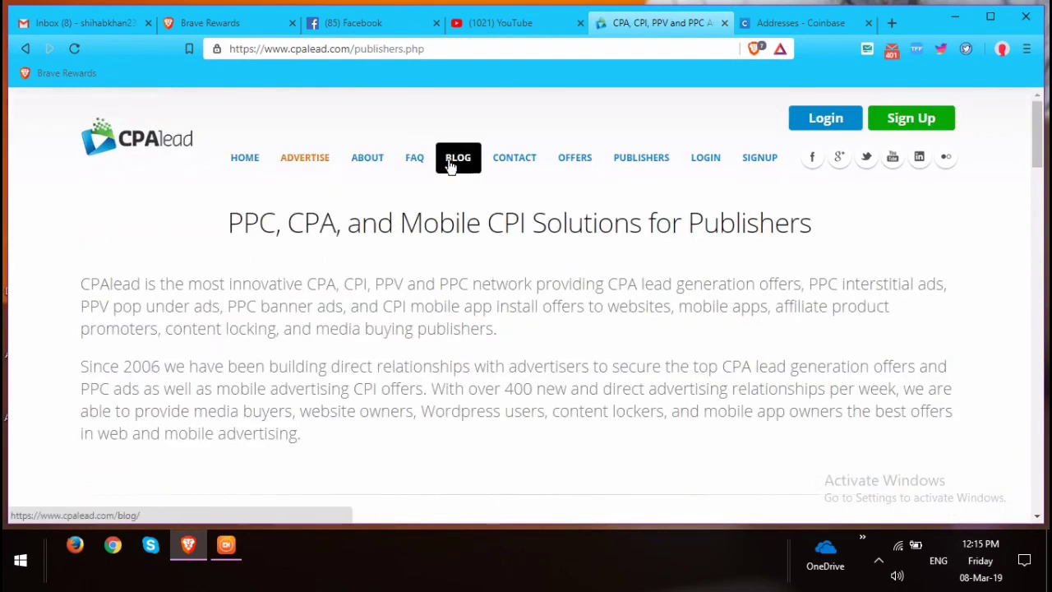
# Open the Publishers page, read the PPC, PPV, CPA and CPI offerings, then go to Sign Up.
pyautogui.click(639, 164)
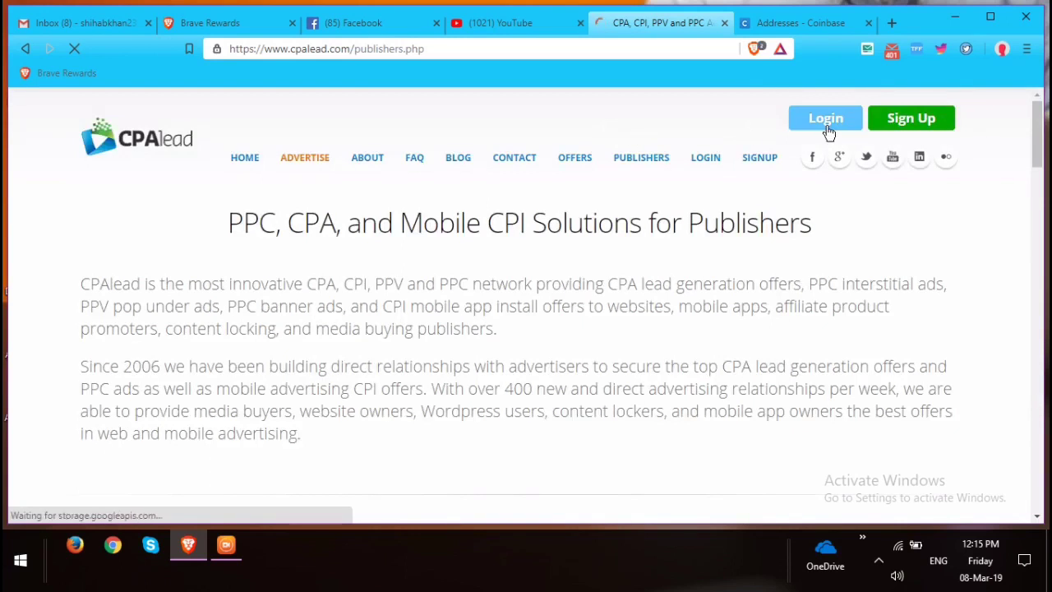
pyautogui.scroll(-2, 768, 223)
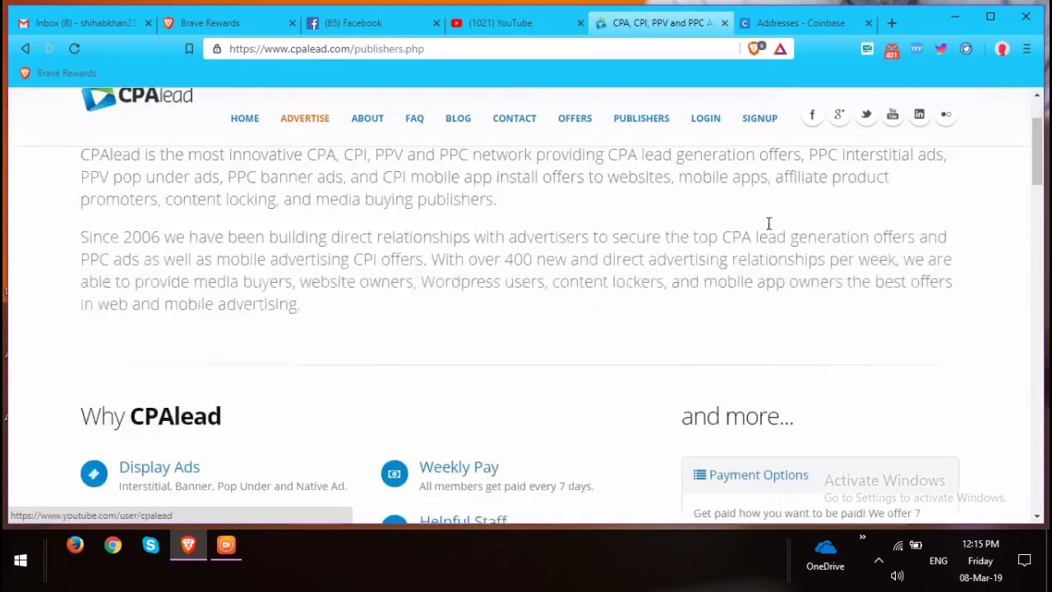
pyautogui.scroll(-15, 768, 223)
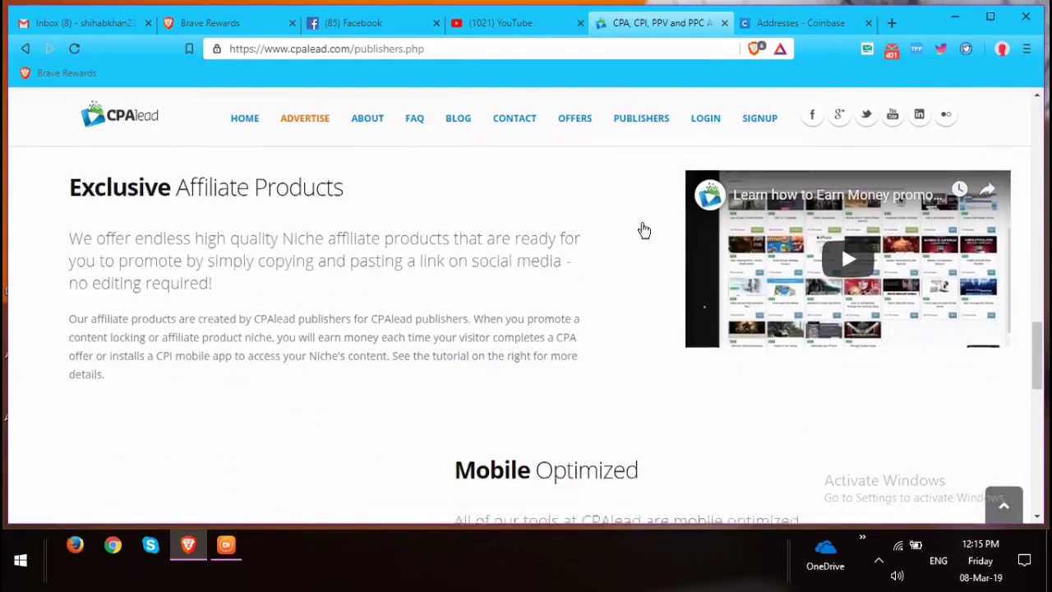
pyautogui.scroll(-1, 644, 230)
pyautogui.scroll(6, 425, 284)
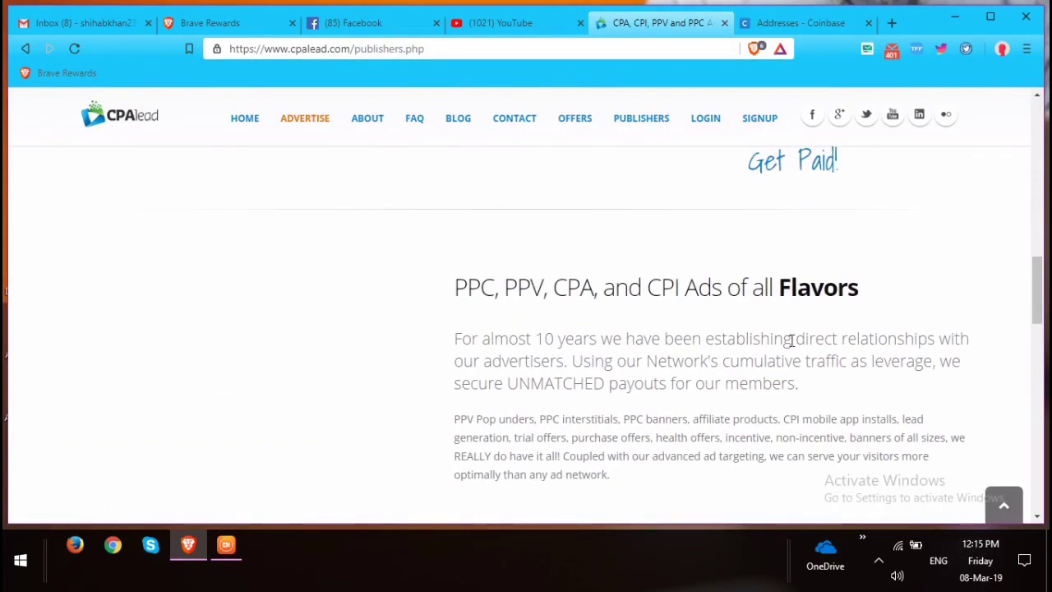
pyautogui.scroll(10, 829, 277)
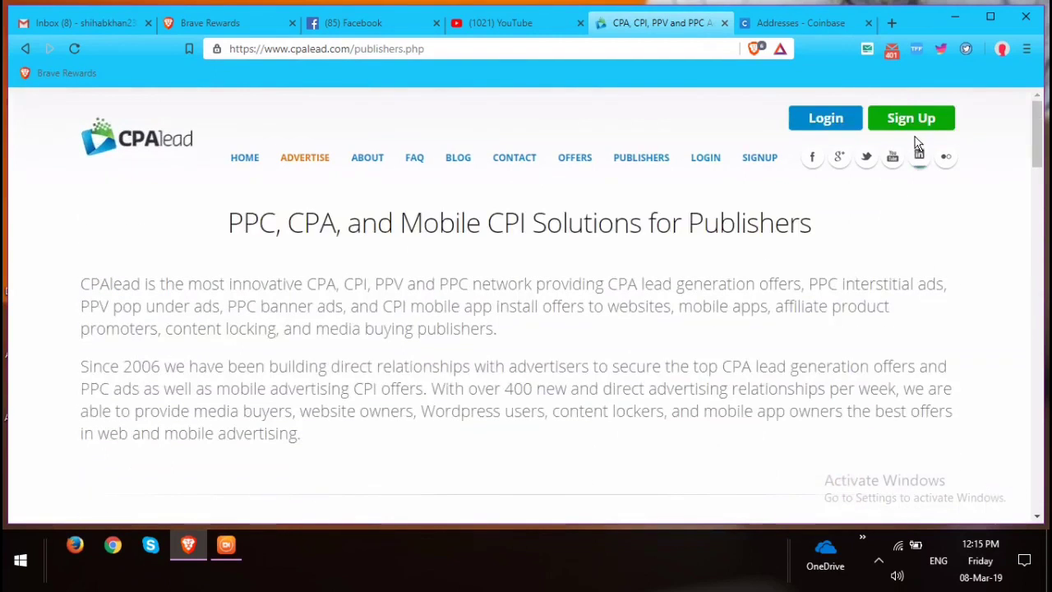
pyautogui.click(915, 119)
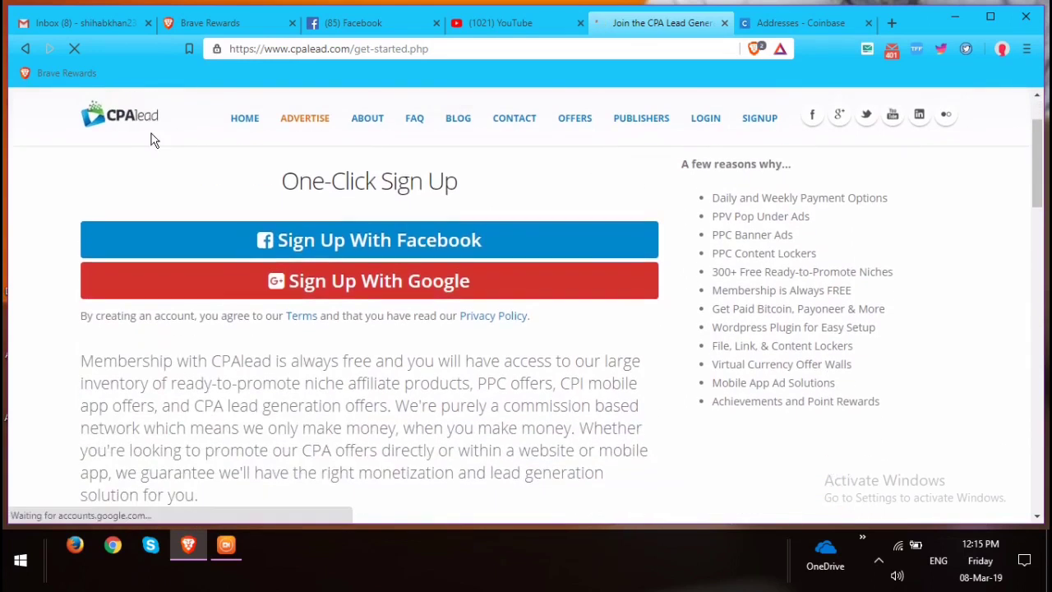
# Highlight the 'Join the CPA Lead Generation Network' heading, then scroll down to the 'Sign up below' form.
pyautogui.moveTo(131, 225); pyautogui.dragTo(585, 252)
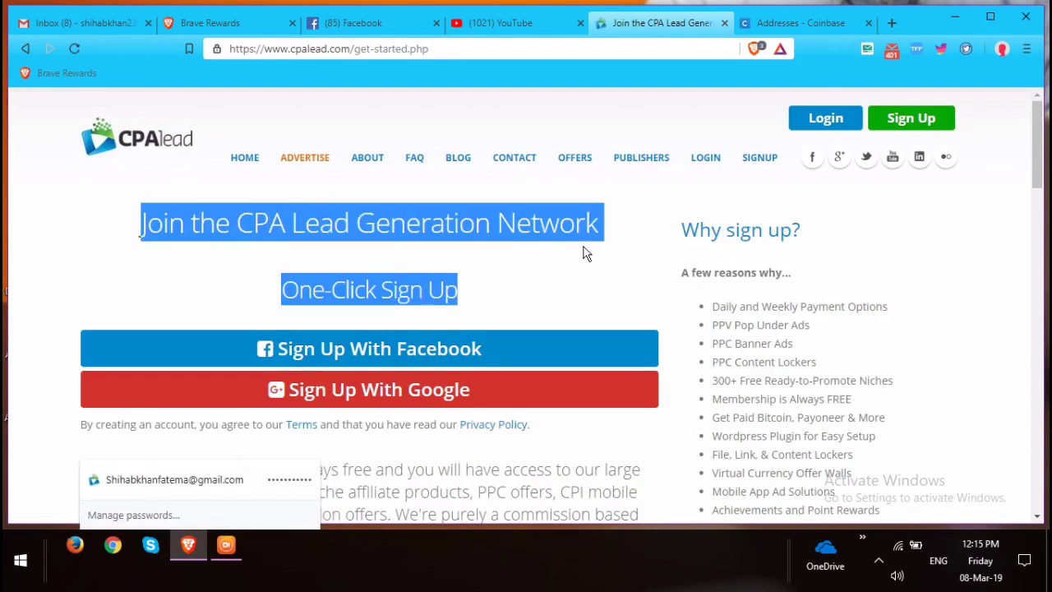
pyautogui.click(543, 311)
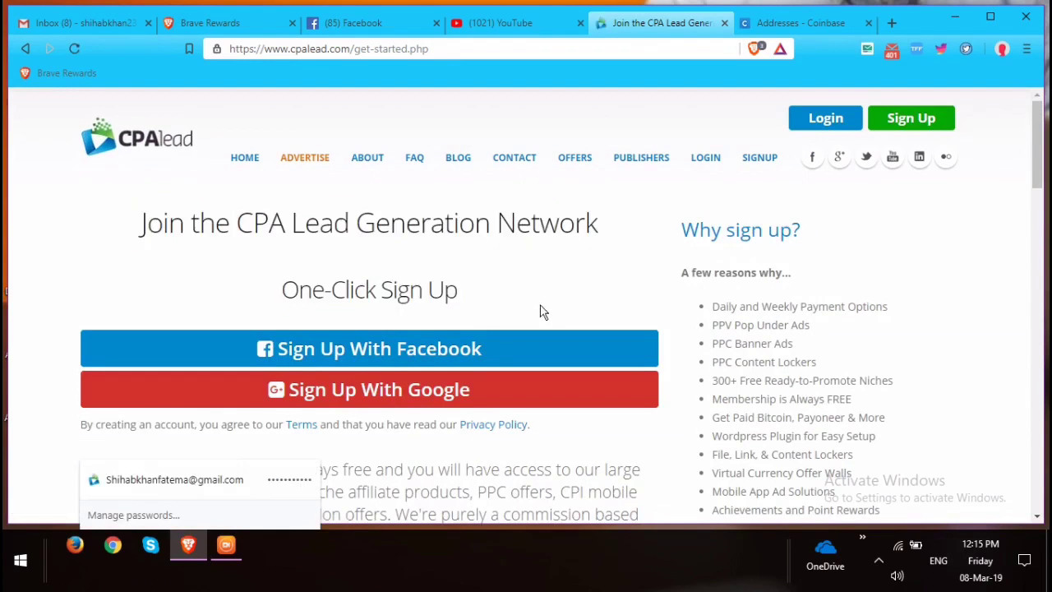
pyautogui.scroll(-1, 329, 300)
pyautogui.scroll(-4, 356, 302)
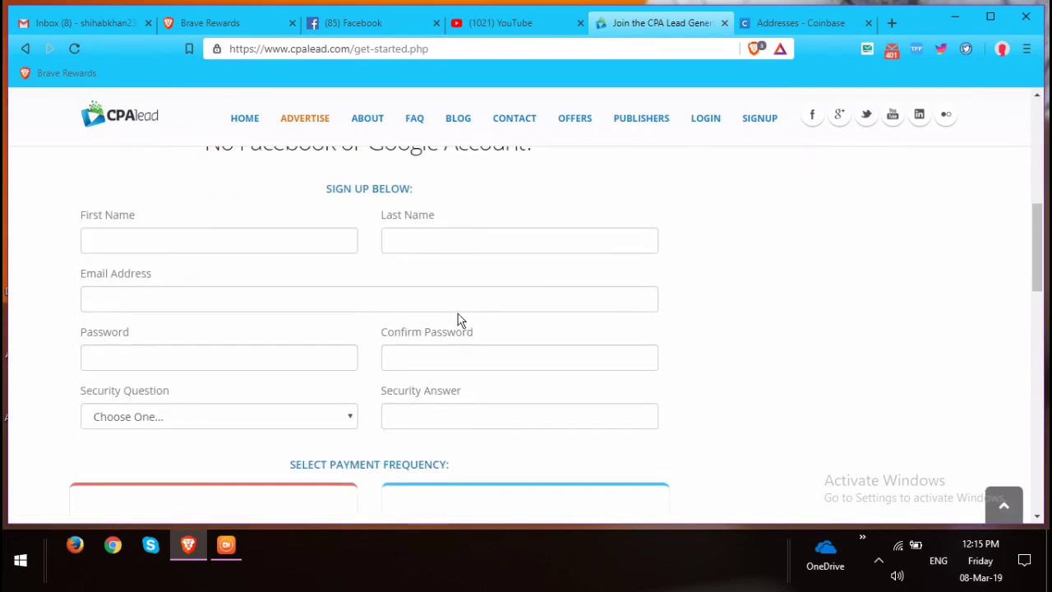
# Fill the first name, last name and e-mail address using the saved autofill suggestions.
pyautogui.click(201, 246)
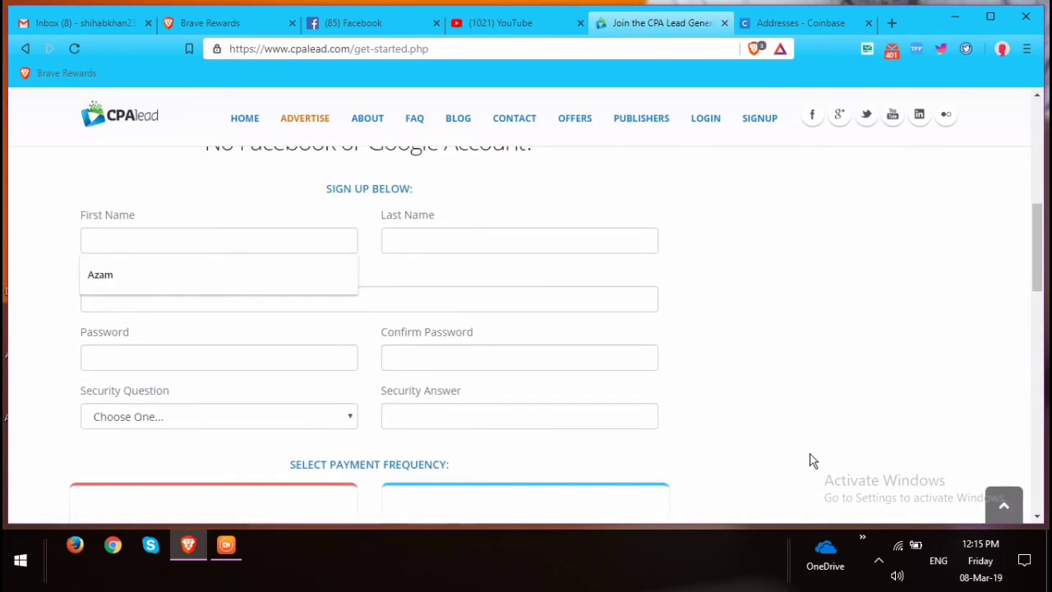
pyautogui.click(136, 280)
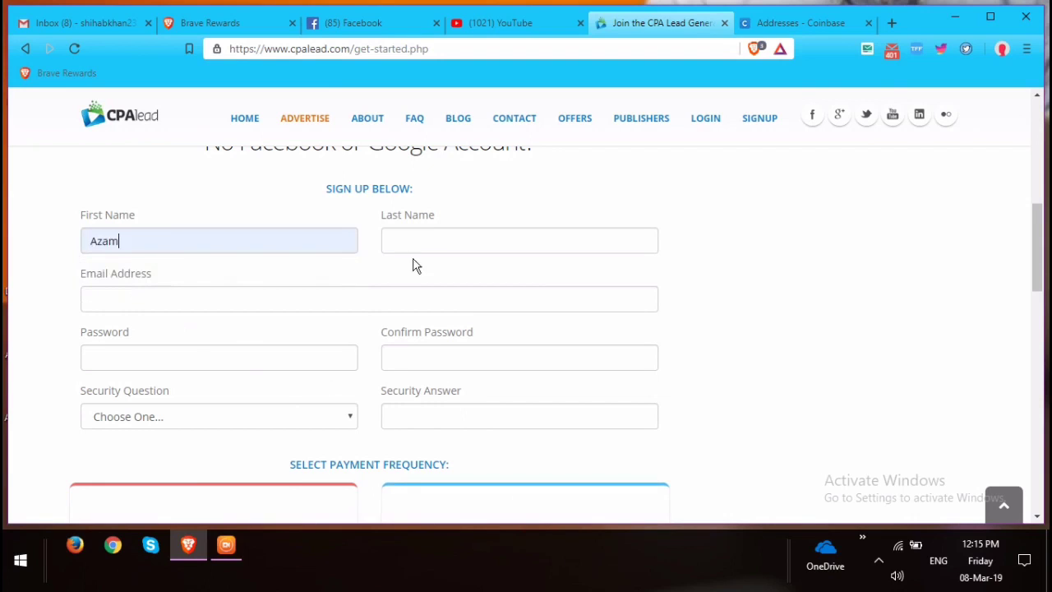
pyautogui.click(451, 247)
pyautogui.click(430, 278)
pyautogui.click(288, 302)
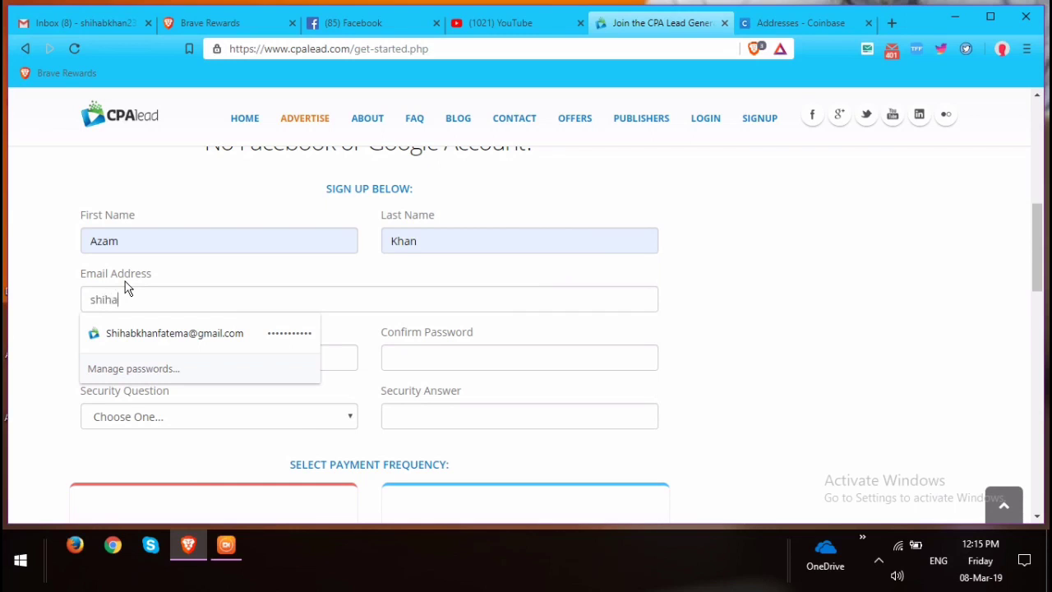
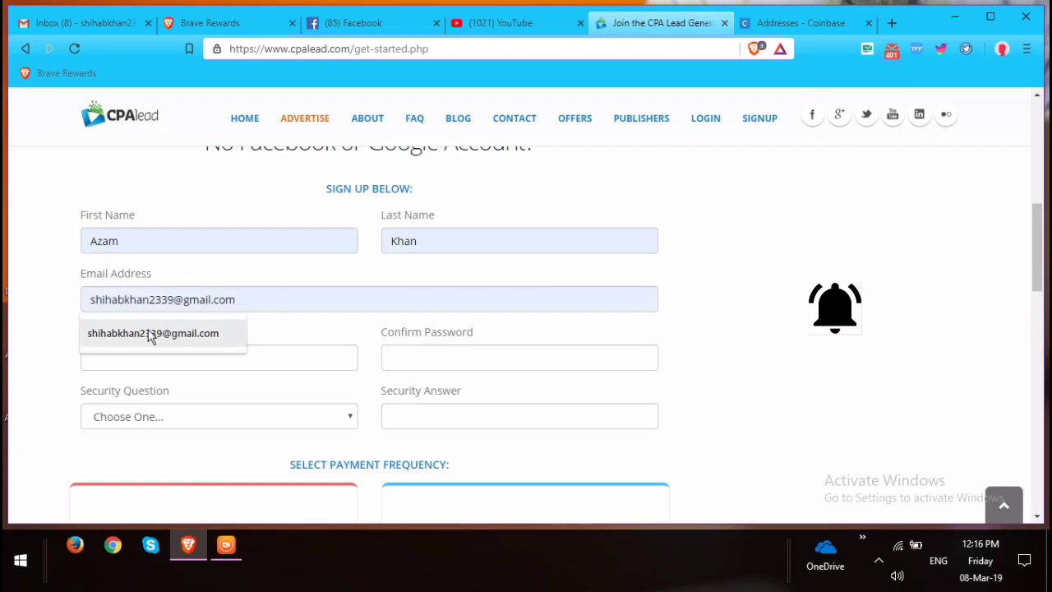
pyautogui.click(151, 337)
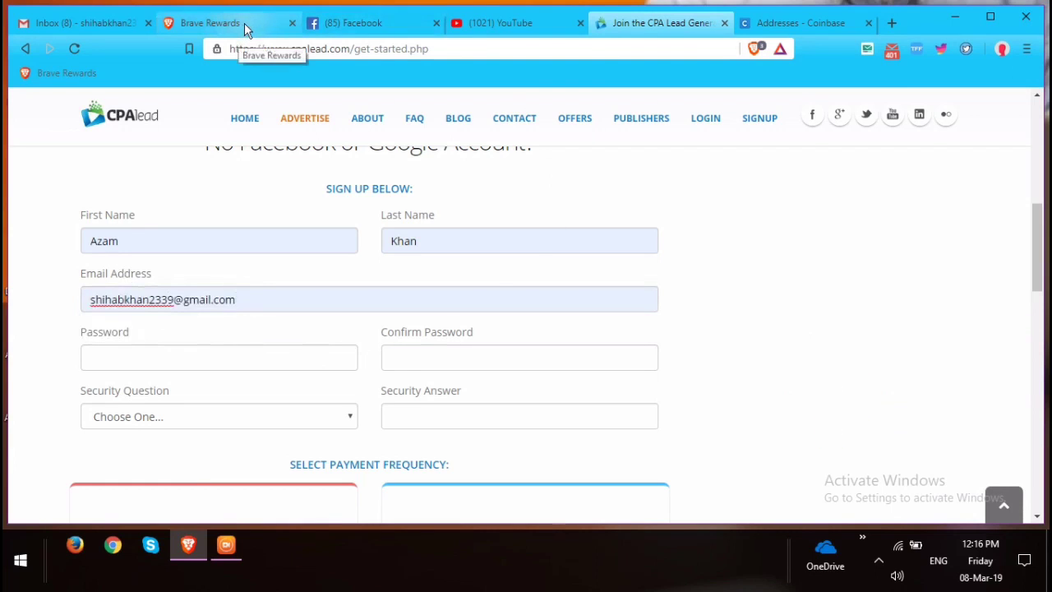
# Type in the Brave Rewards tab's address bar, then return to the sign-up form.
pyautogui.click(446, 49)
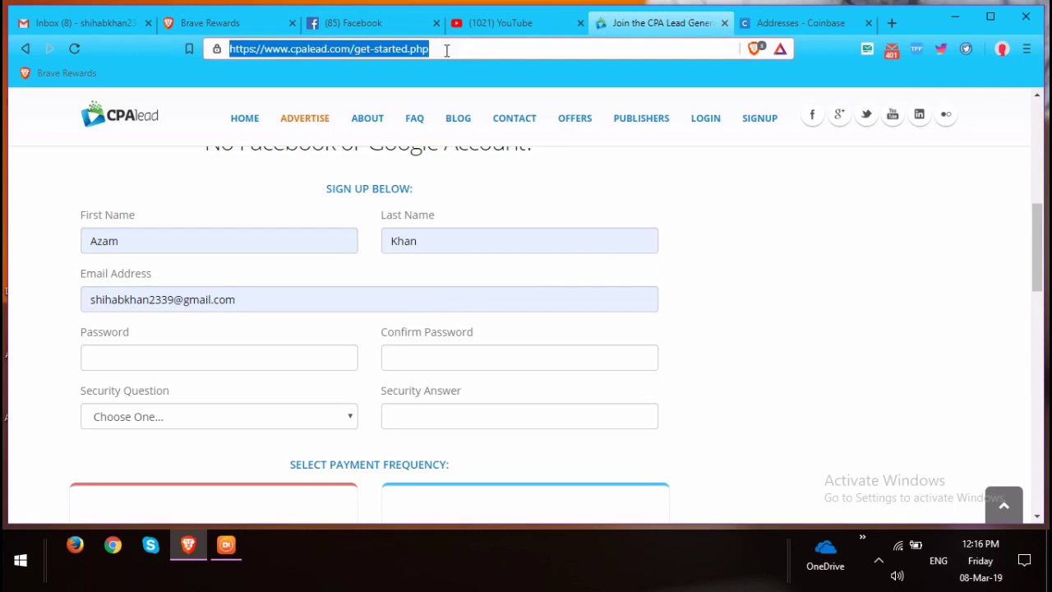
pyautogui.click(446, 49)
pyautogui.click(216, 24)
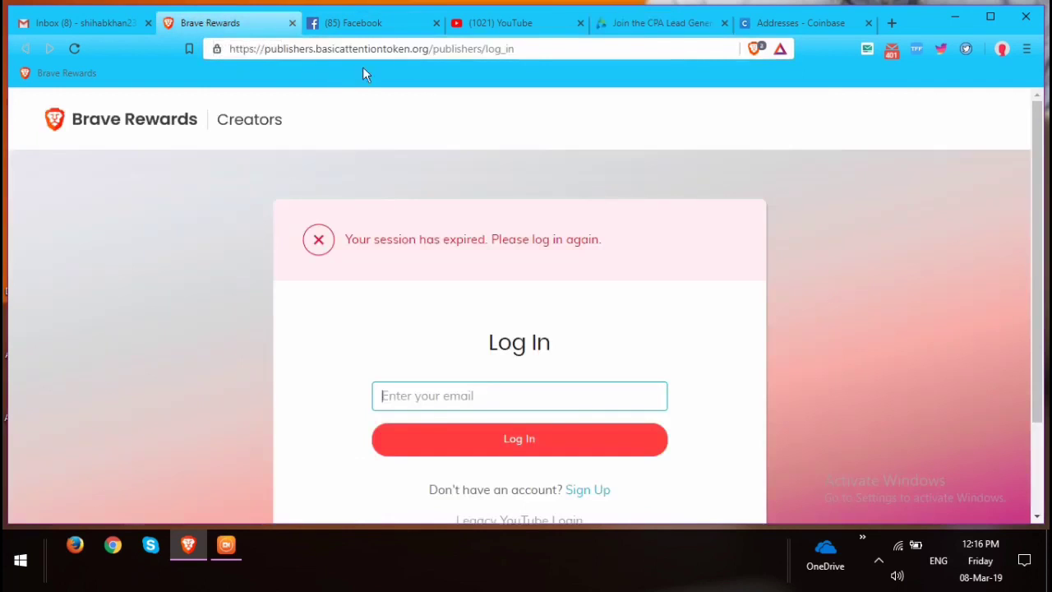
pyautogui.click(535, 51)
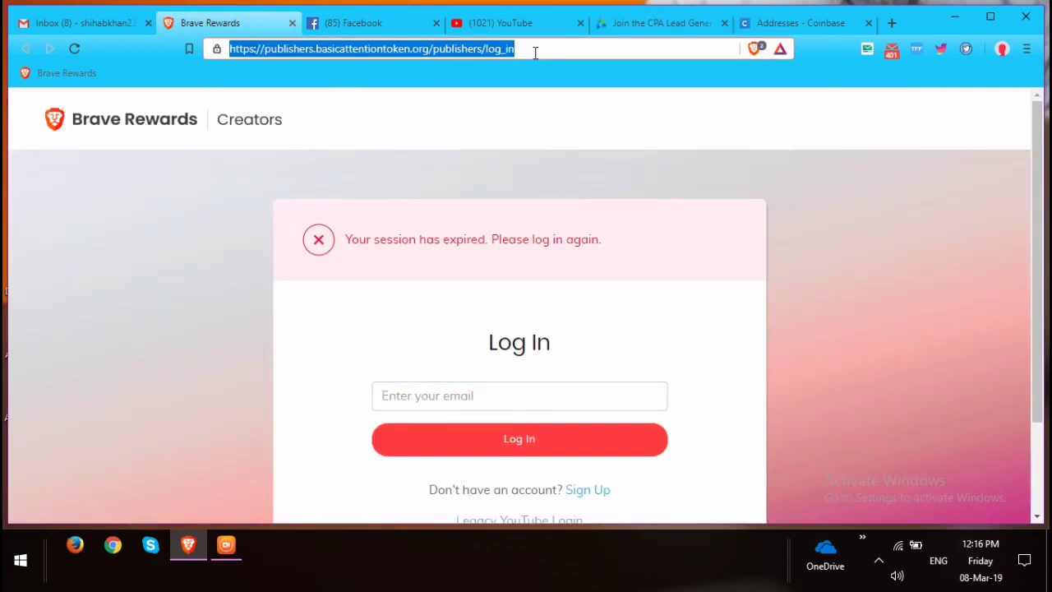
pyautogui.write('A')
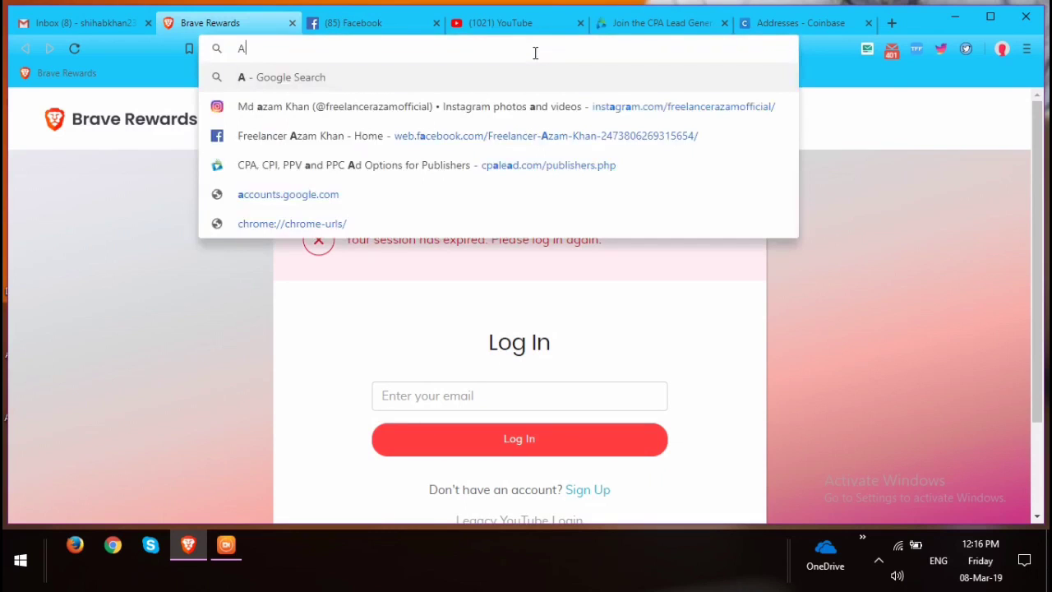
pyautogui.click(688, 24)
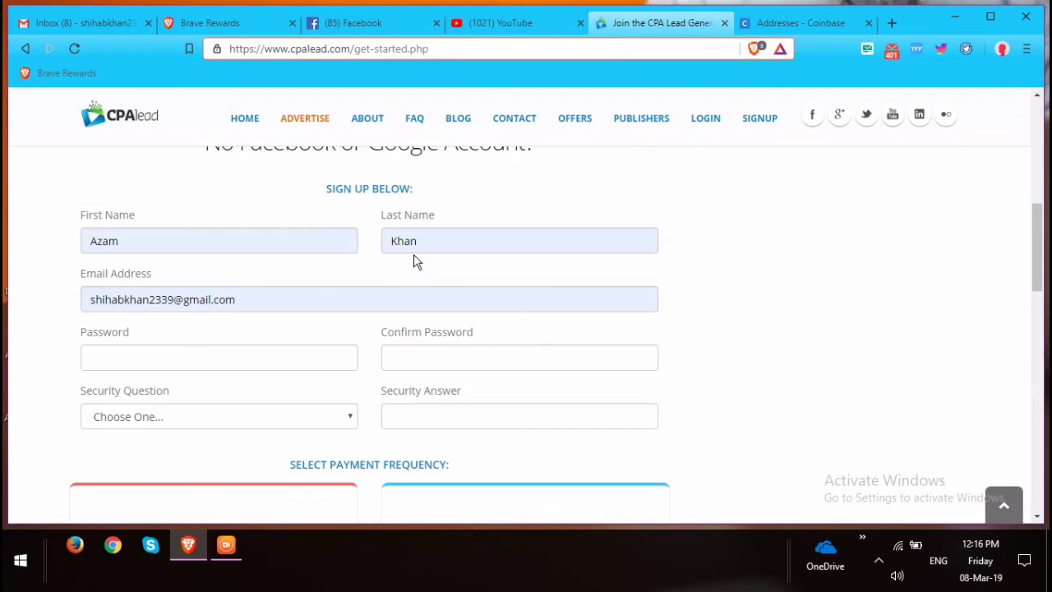
# Enter the account password in Password and Confirm Password.
pyautogui.click(175, 355)
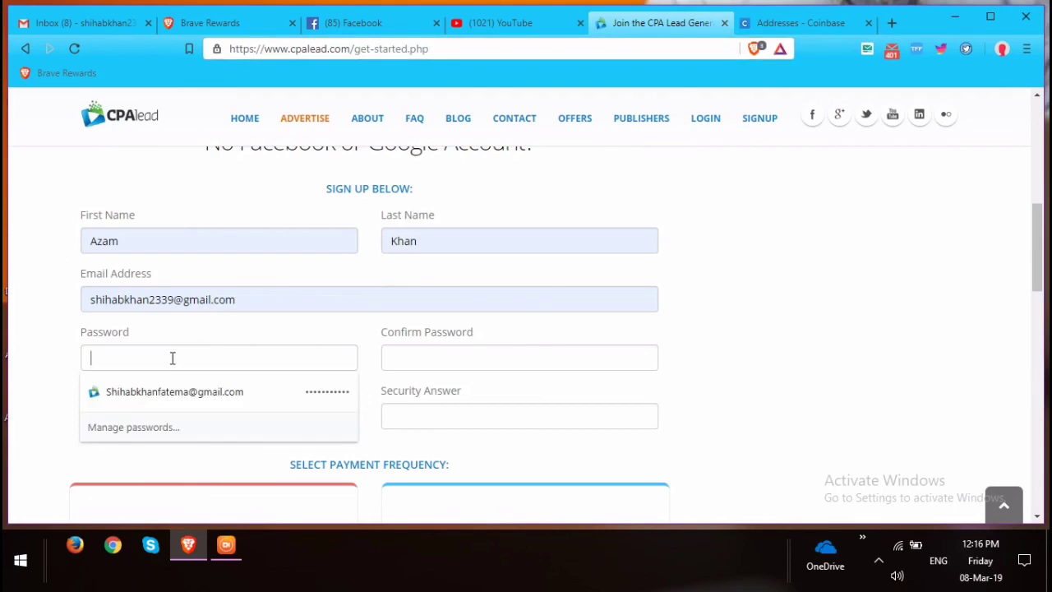
pyautogui.write('••')
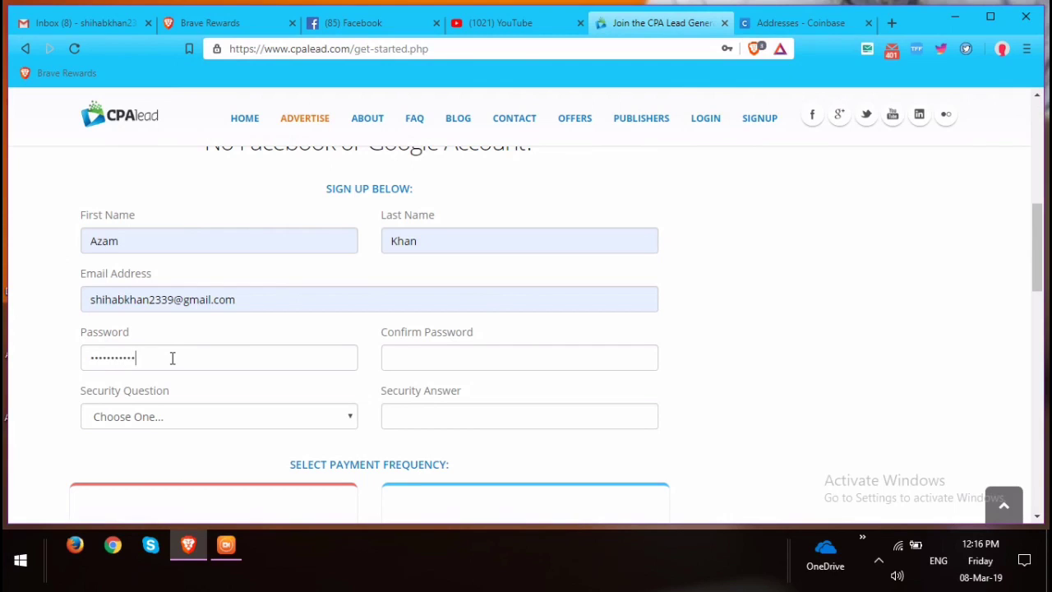
pyautogui.click(466, 363)
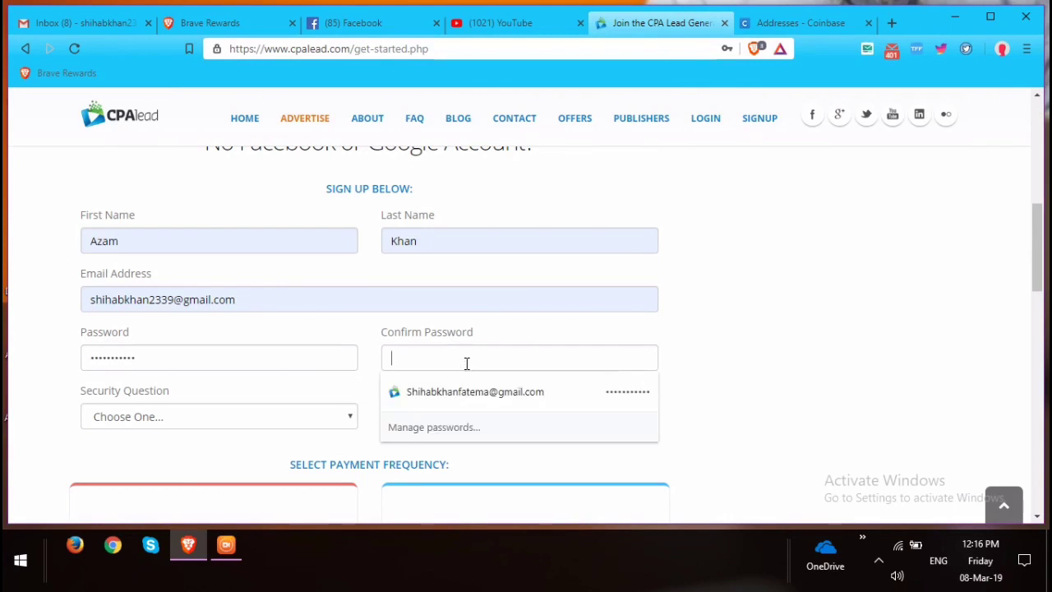
pyautogui.write('*')
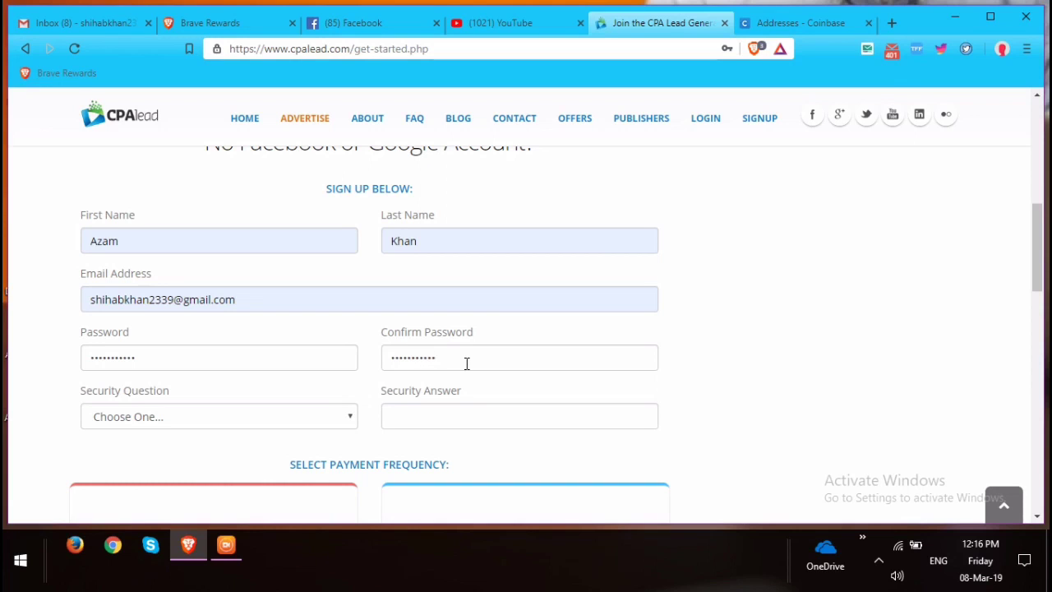
pyautogui.scroll(-2, 169, 411)
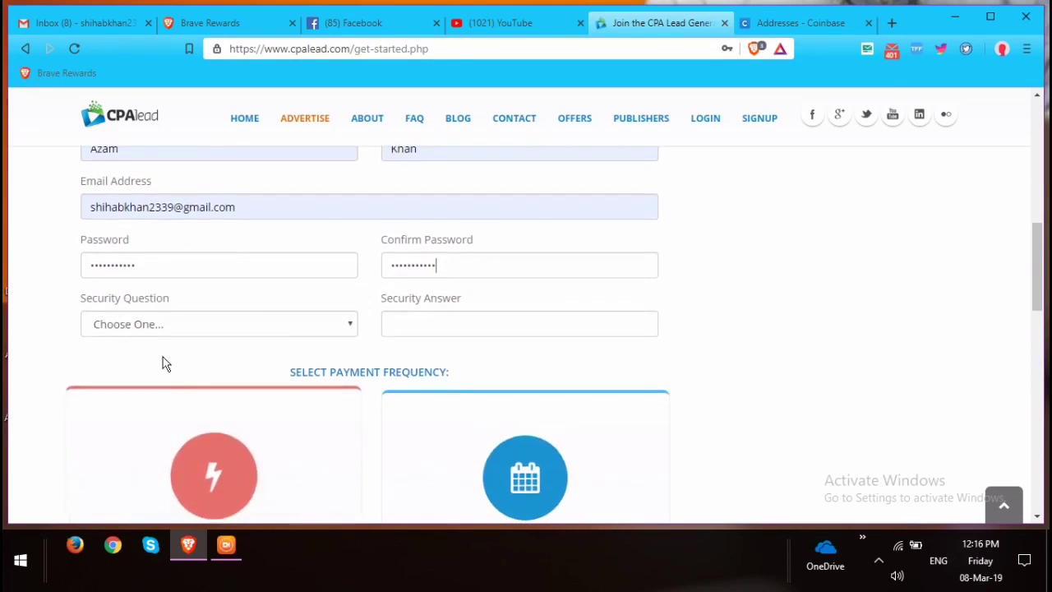
# Choose 'Where were you born?' as the security question, type its answer, and scroll to the reCAPTCHA.
pyautogui.click(212, 325)
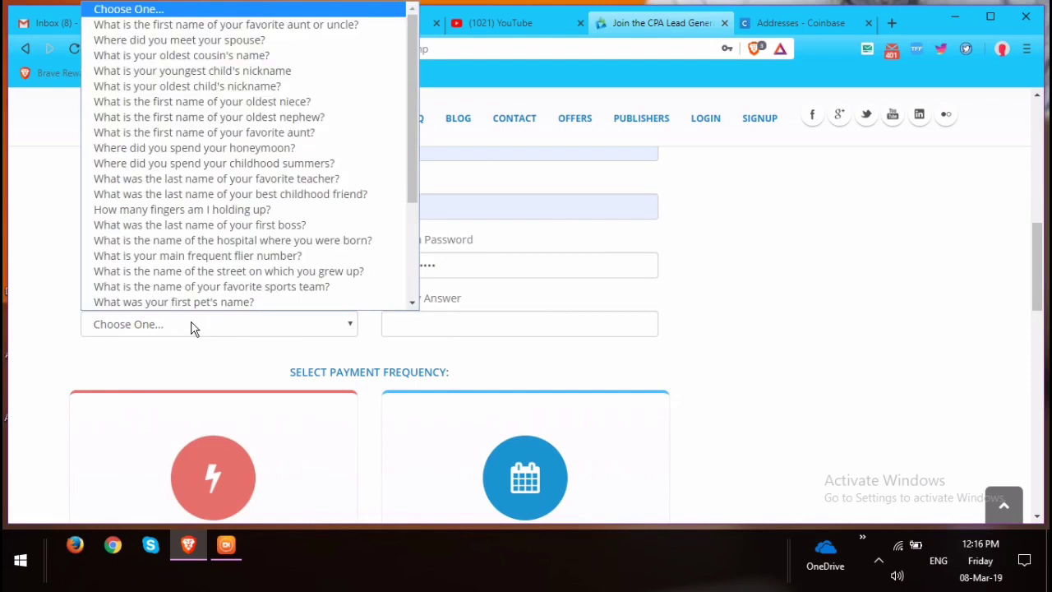
pyautogui.scroll(-2, 296, 222)
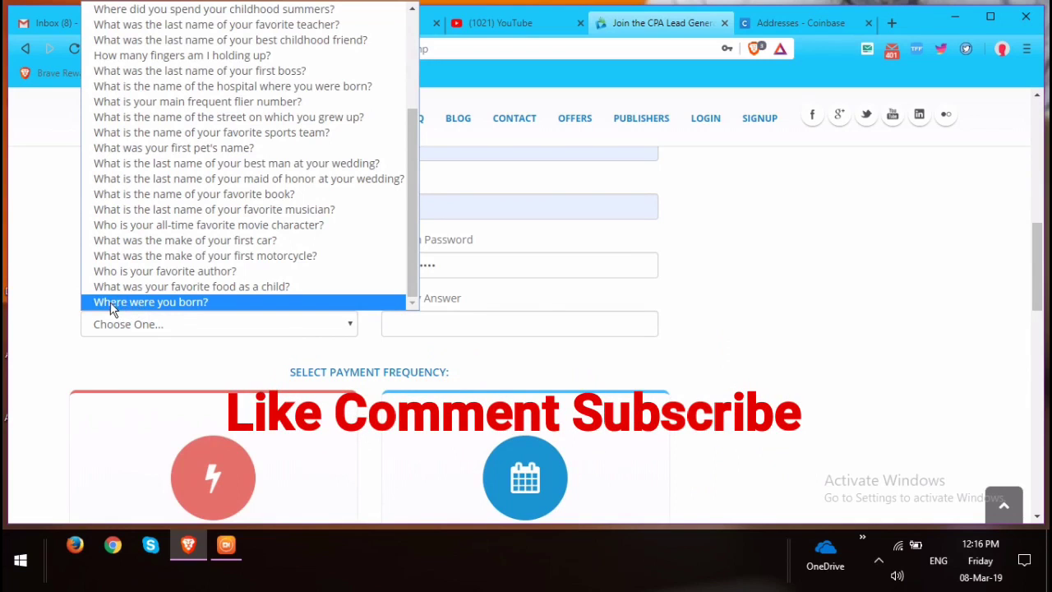
pyautogui.click(165, 302)
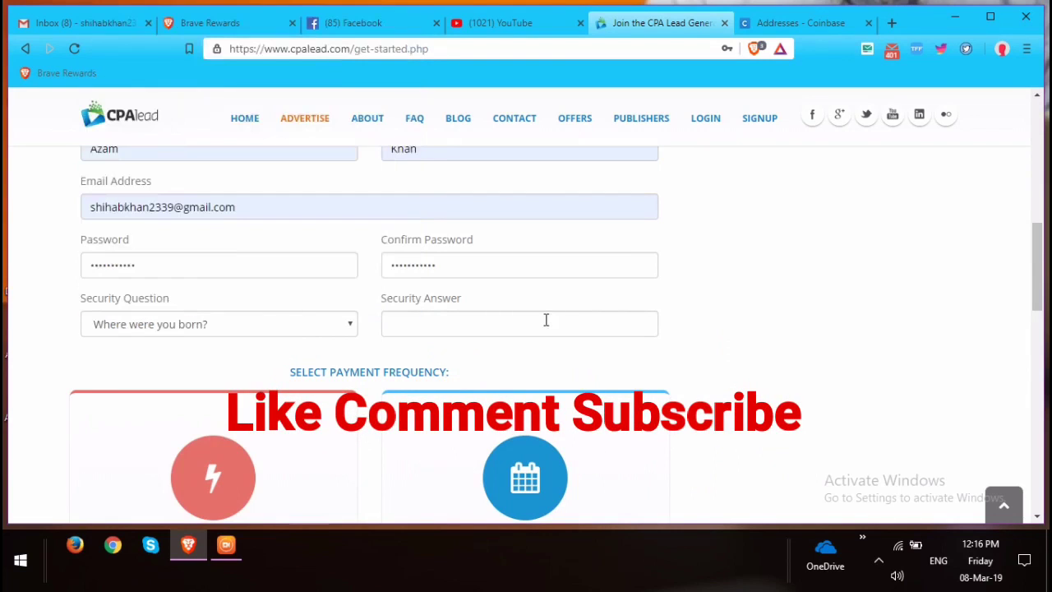
pyautogui.click(417, 324)
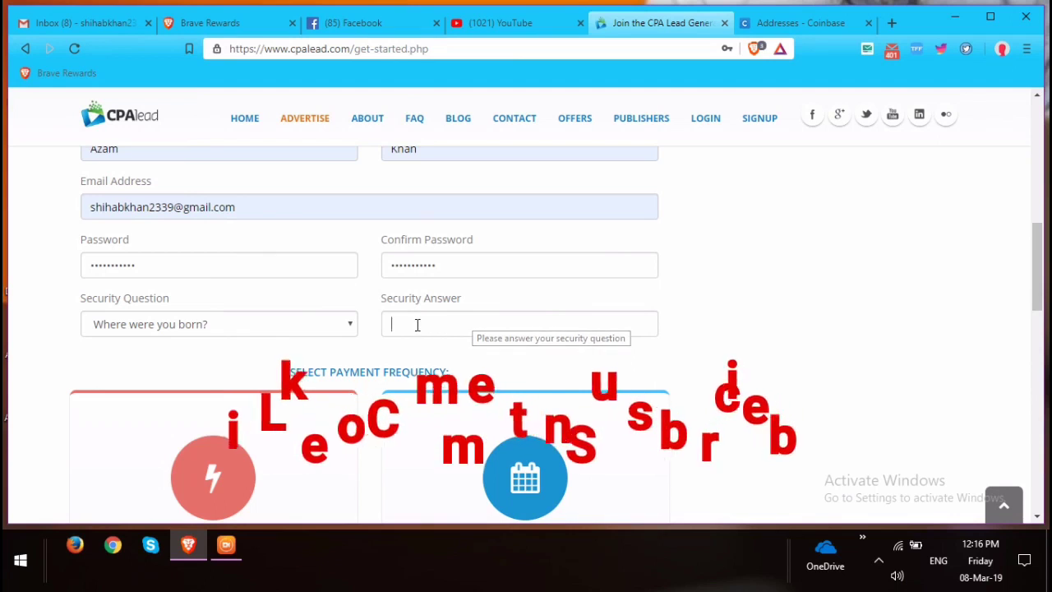
pyautogui.write('far')
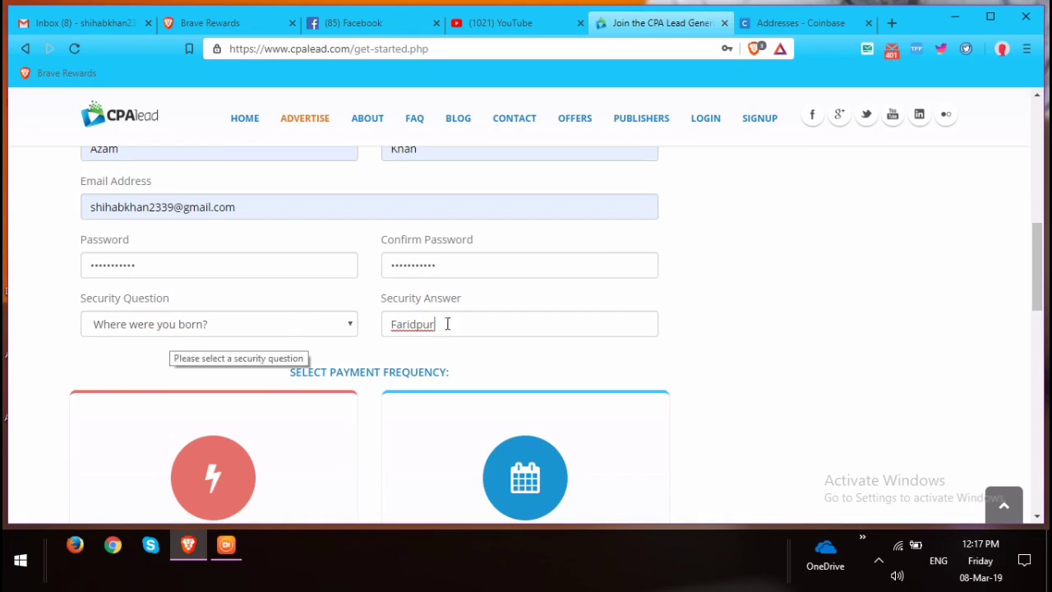
pyautogui.scroll(1, 455, 319)
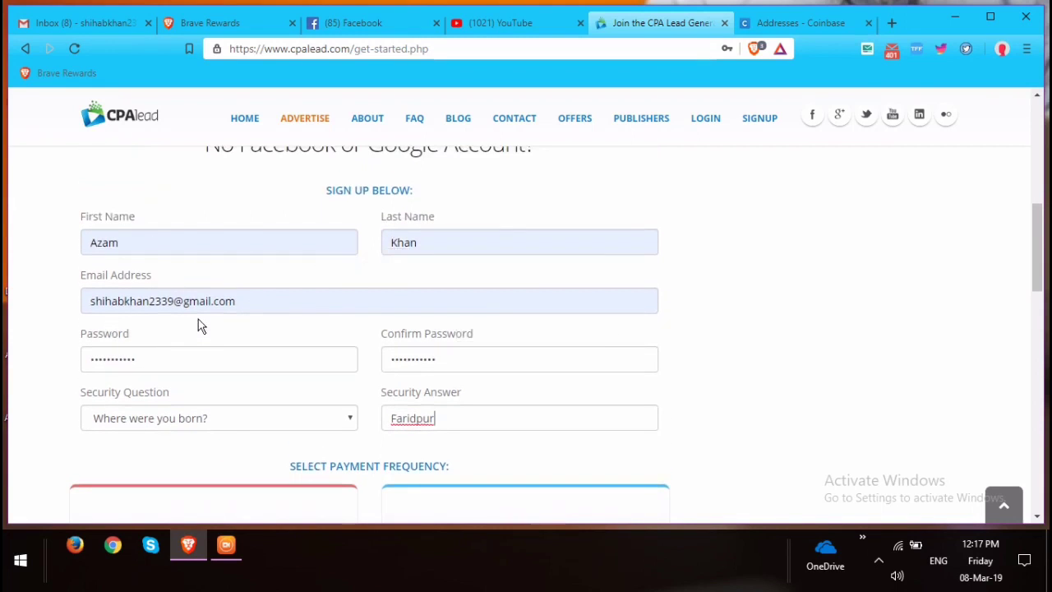
pyautogui.scroll(-1, 175, 352)
pyautogui.scroll(-6, 218, 363)
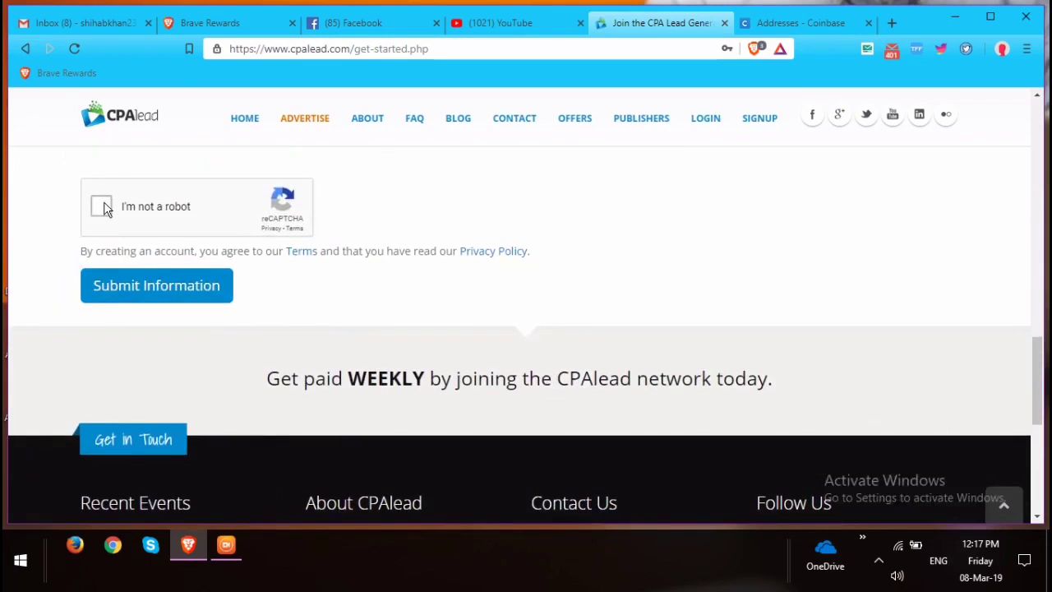
# Pass the reCAPTCHA by marking the crosswalk tiles and verifying, then submit the sign-up information.
pyautogui.click(103, 207)
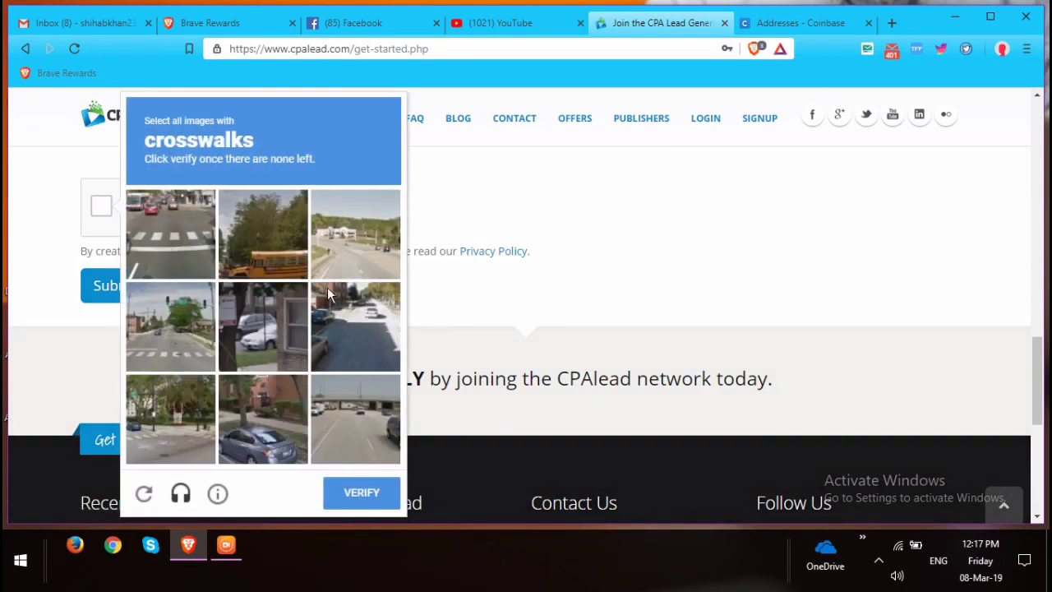
pyautogui.scroll(-1, 333, 296)
pyautogui.click(172, 233)
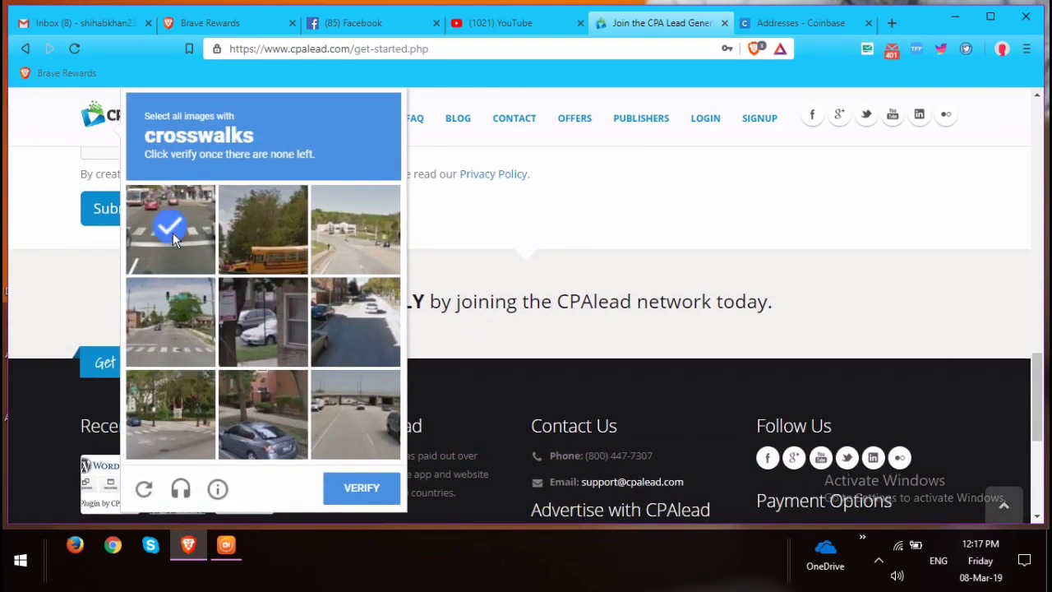
pyautogui.click(177, 324)
pyautogui.click(174, 421)
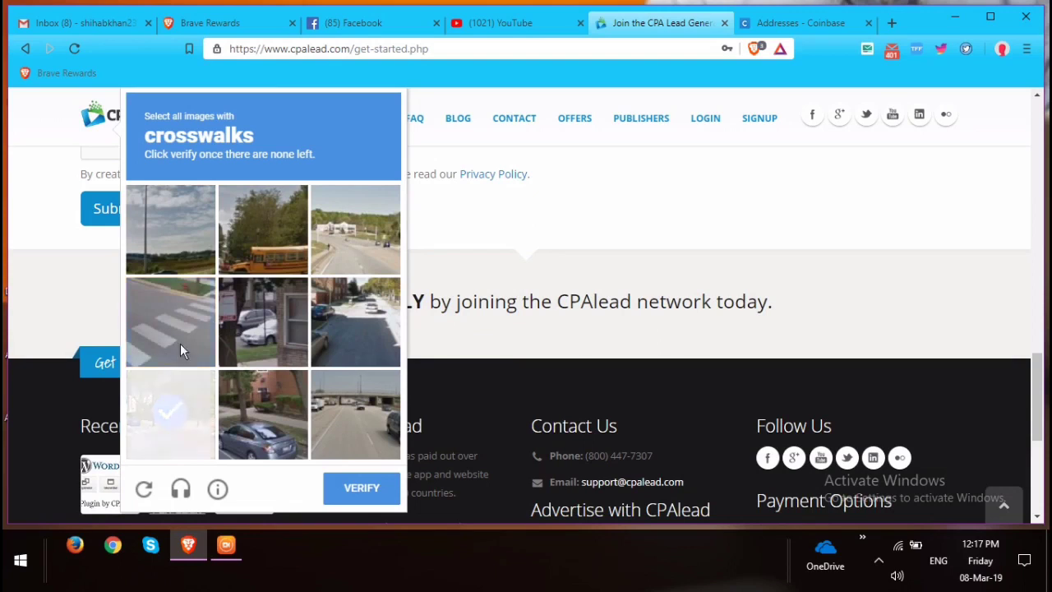
pyautogui.click(181, 332)
pyautogui.click(177, 408)
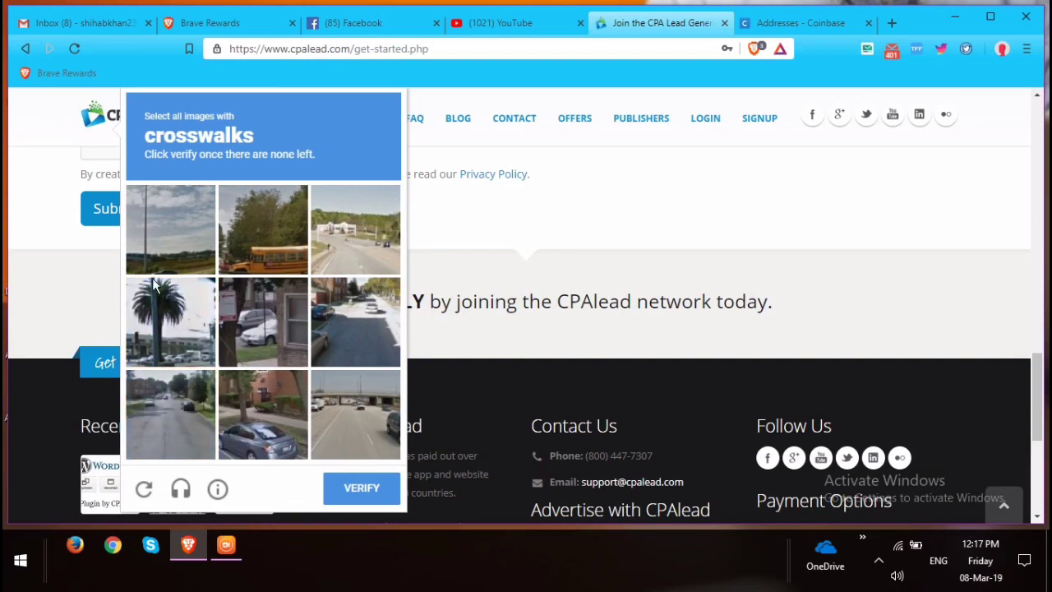
pyautogui.click(367, 489)
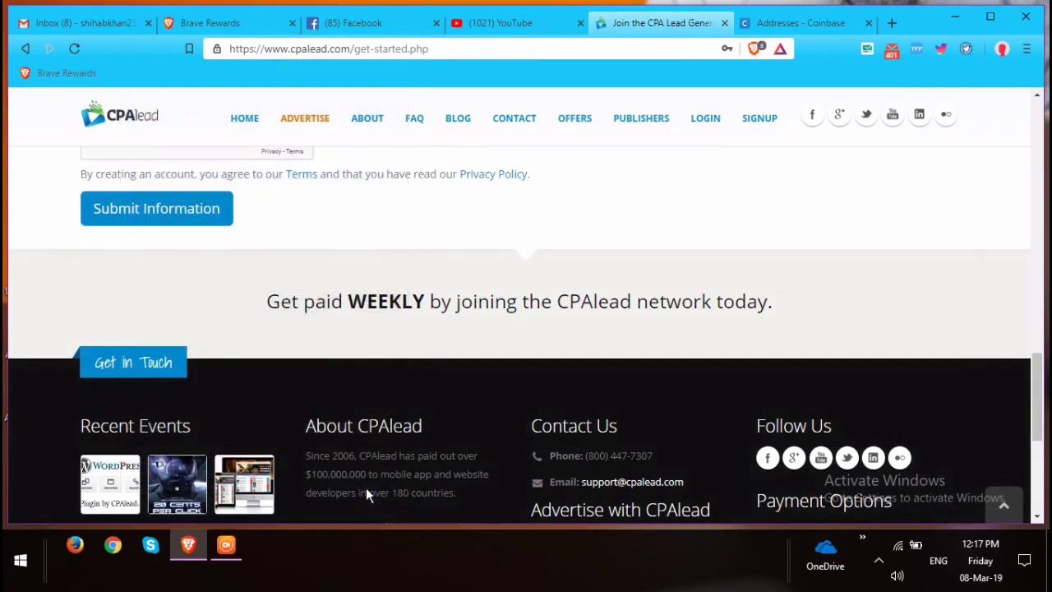
pyautogui.scroll(2, 206, 315)
pyautogui.click(143, 304)
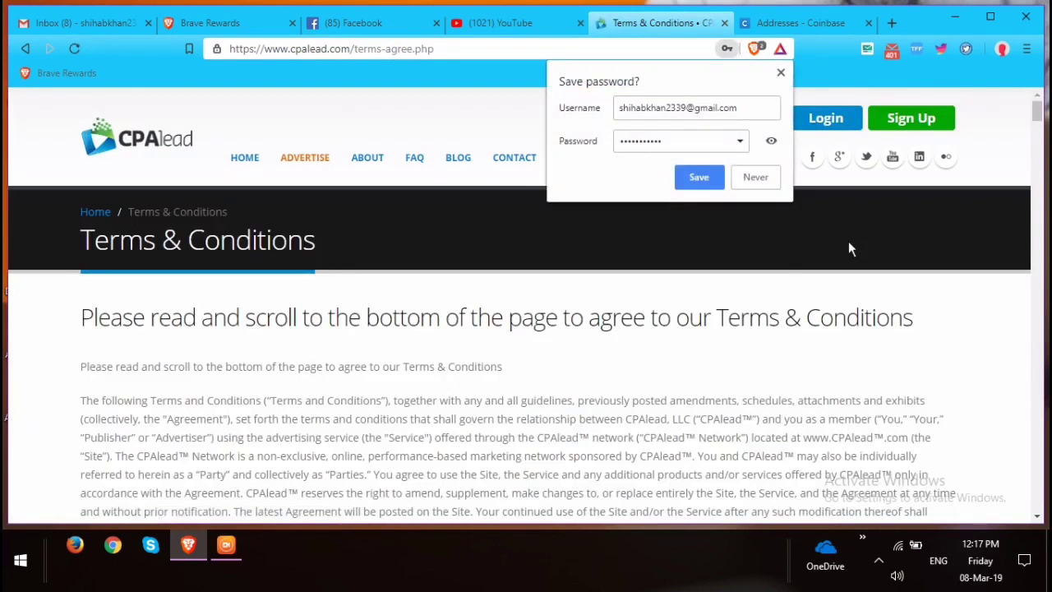
# Save the login in Brave, scroll to the end of the Publisher Terms, and submit to accept them.
pyautogui.click(695, 180)
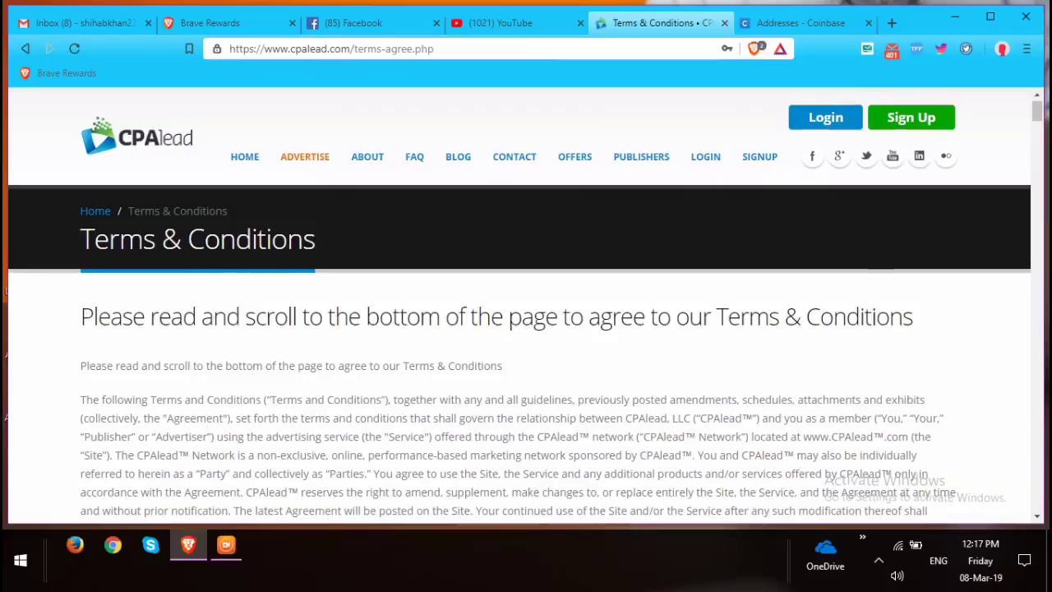
pyautogui.scroll(-3, 203, 260)
pyautogui.scroll(-2, 203, 260)
pyautogui.scroll(-20, 205, 263)
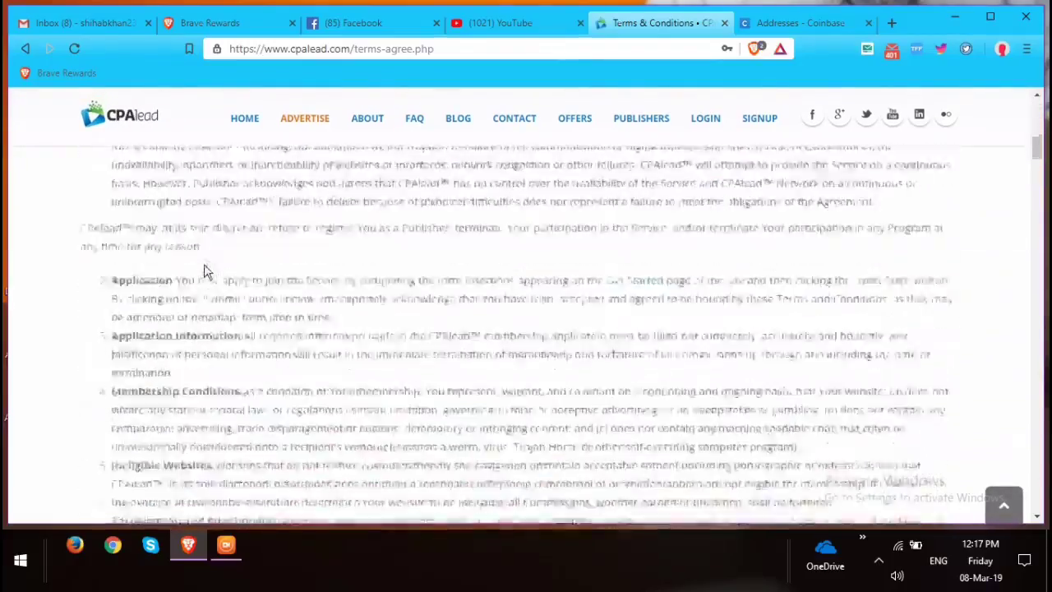
pyautogui.scroll(-15, 209, 276)
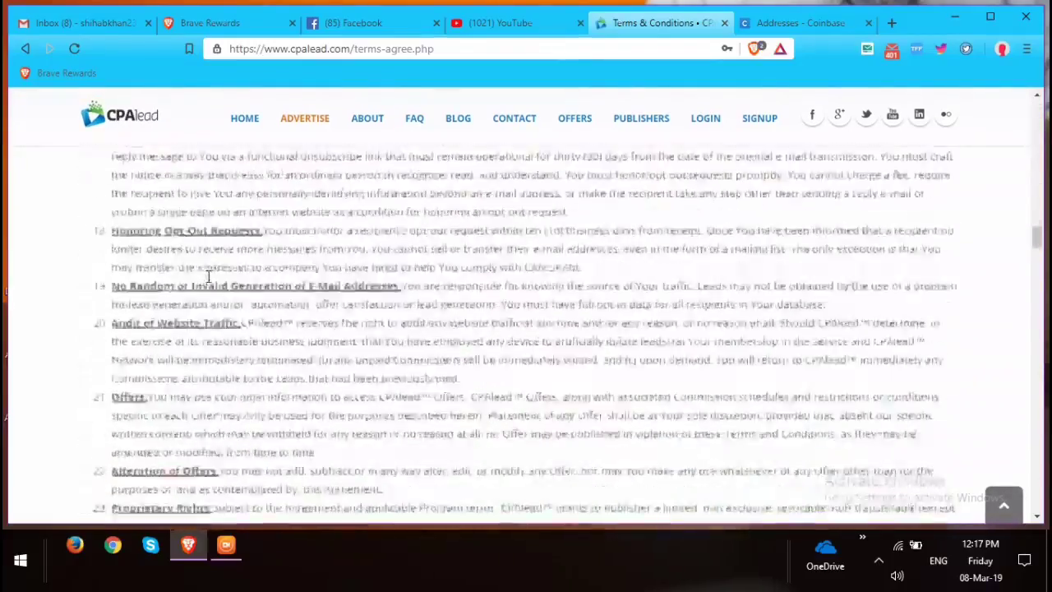
pyautogui.scroll(-15, 210, 329)
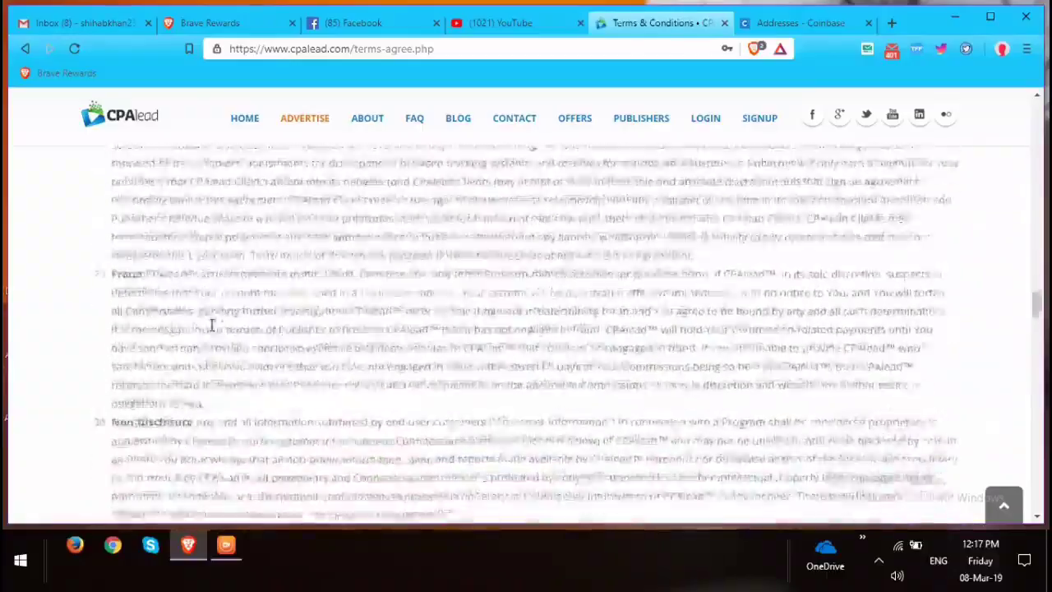
pyautogui.scroll(-10, 160, 337)
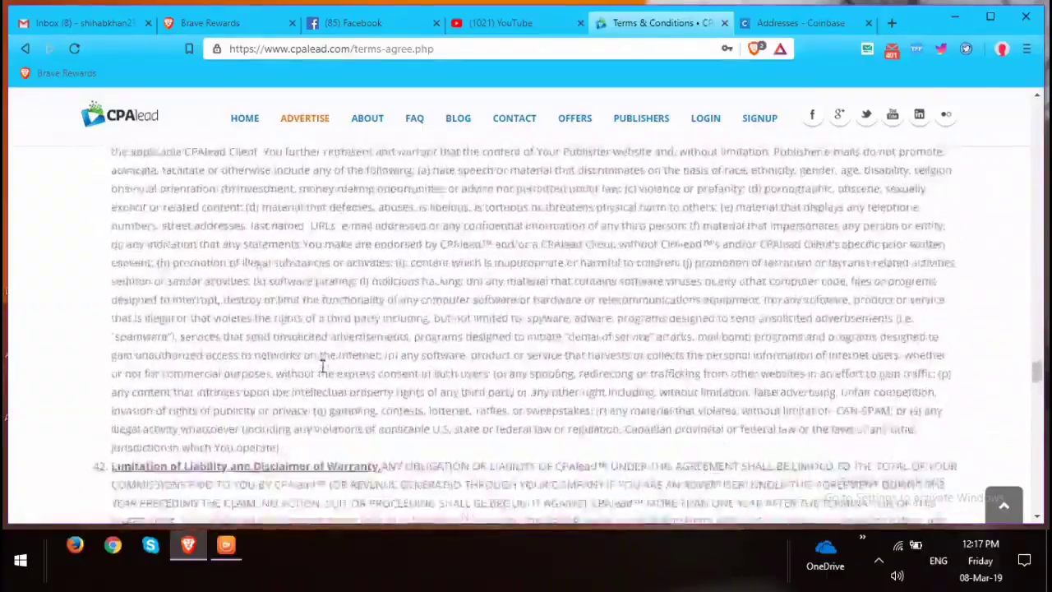
pyautogui.scroll(-10, 312, 364)
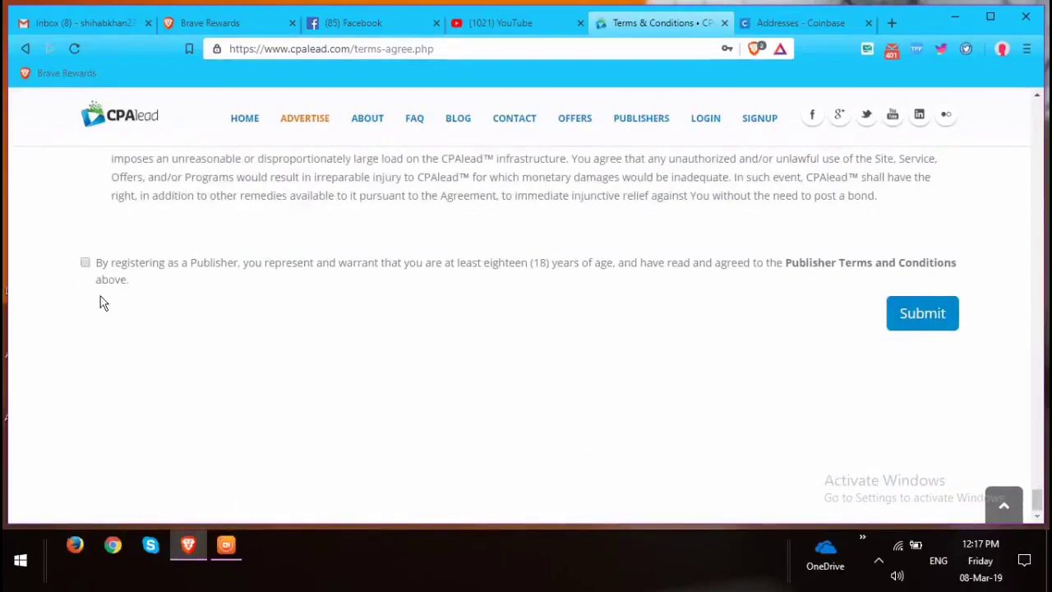
pyautogui.click(919, 313)
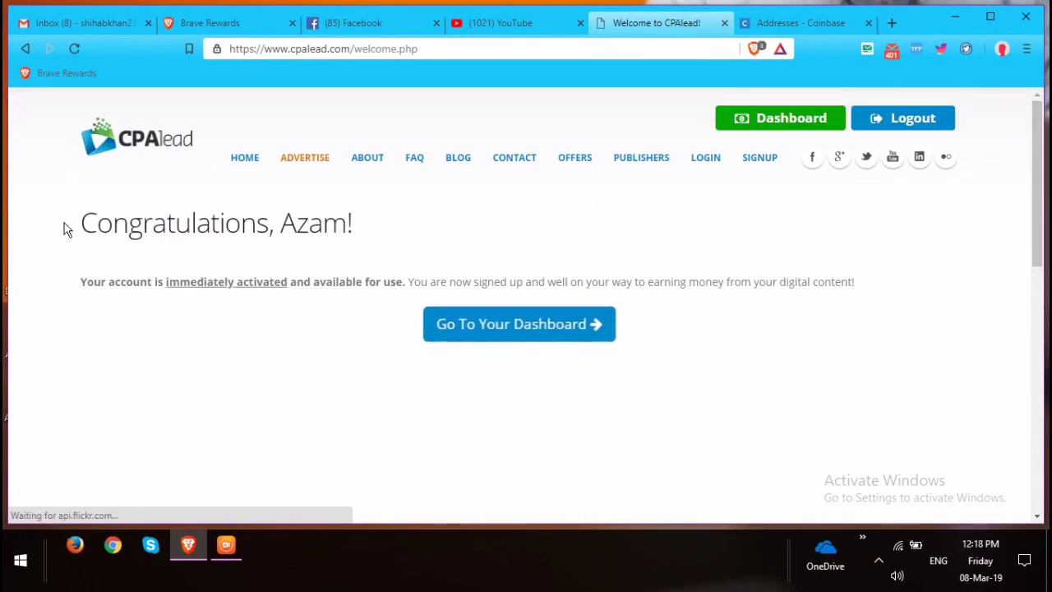
# Go to the dashboard, close the Adblock notice, and review the $0.00 earnings and offer feed.
pyautogui.moveTo(112, 220); pyautogui.dragTo(379, 230)
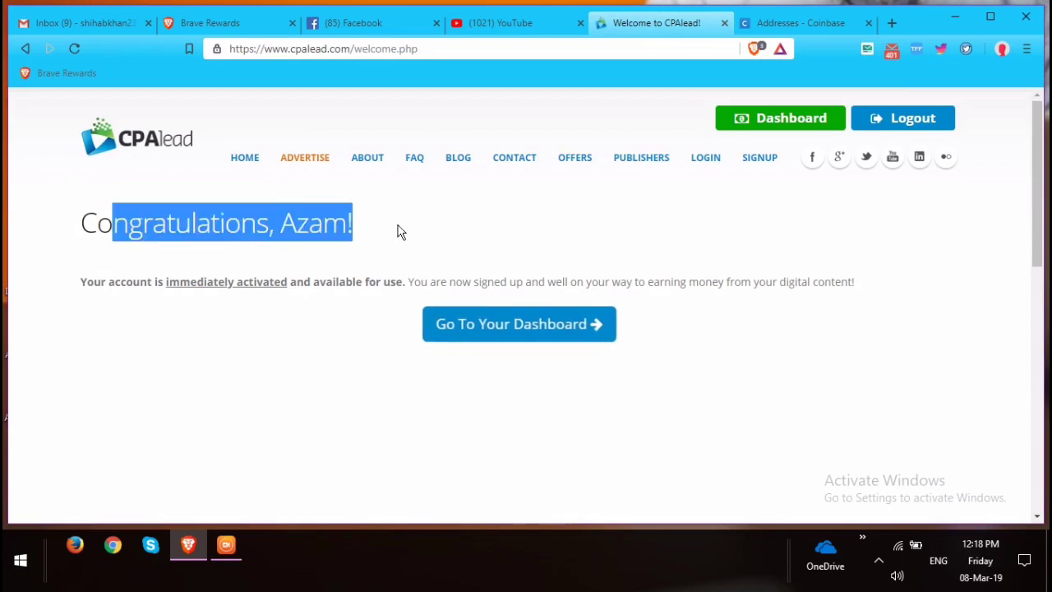
pyautogui.click(369, 248)
pyautogui.click(506, 328)
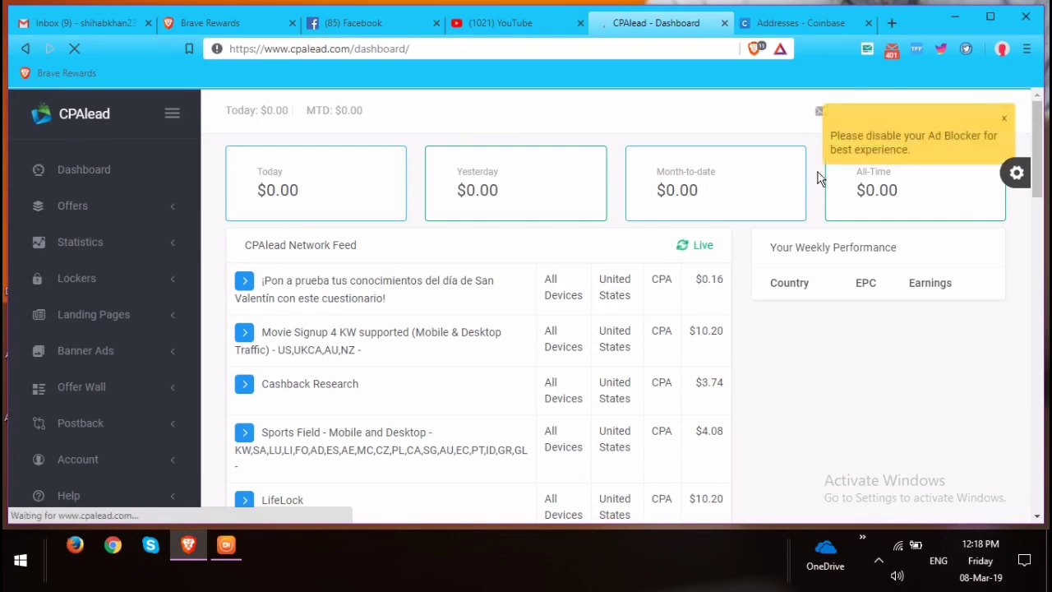
pyautogui.click(1004, 121)
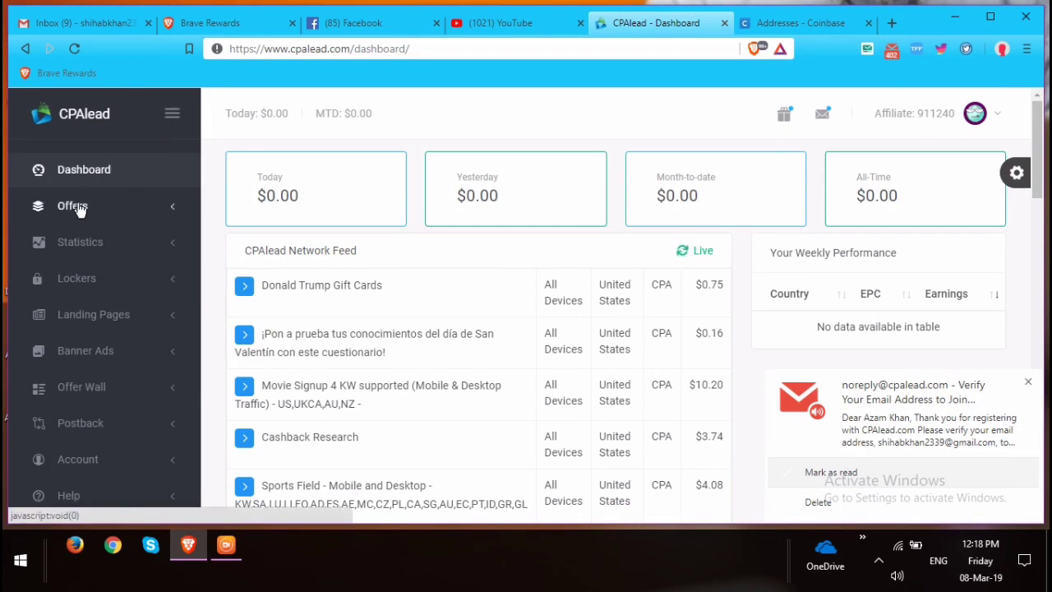
pyautogui.scroll(-2, 90, 345)
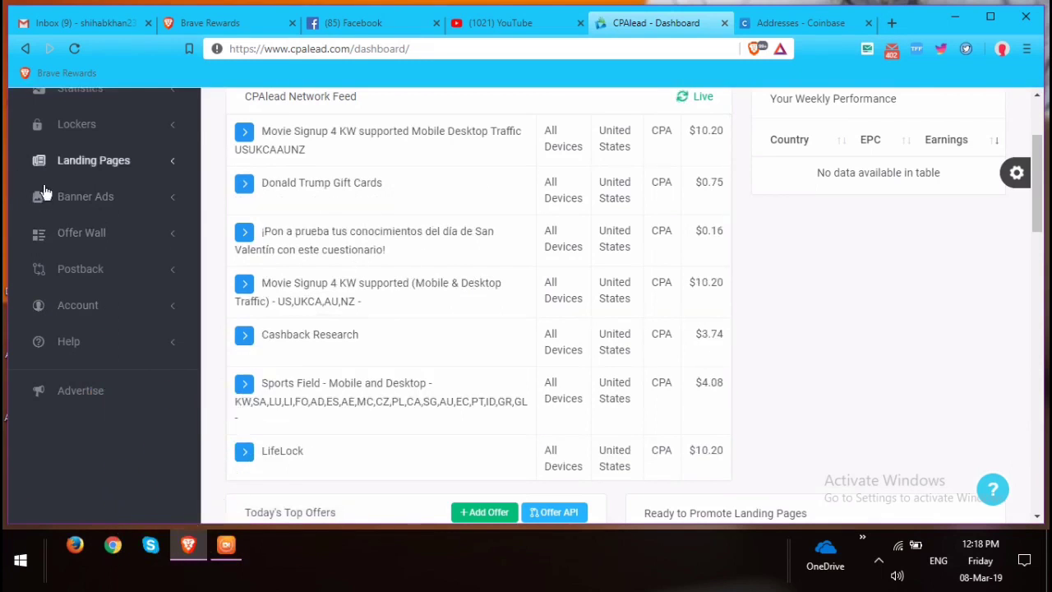
pyautogui.scroll(2, 166, 207)
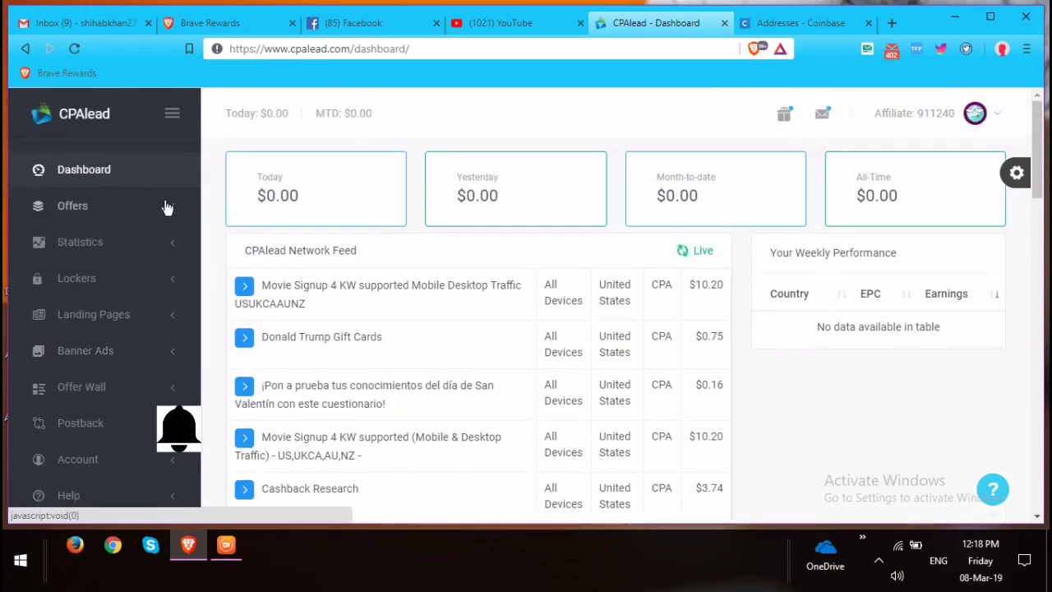
# Open Offers > View All Offers and dismiss the ad blocker notice.
pyautogui.click(68, 215)
pyautogui.click(109, 247)
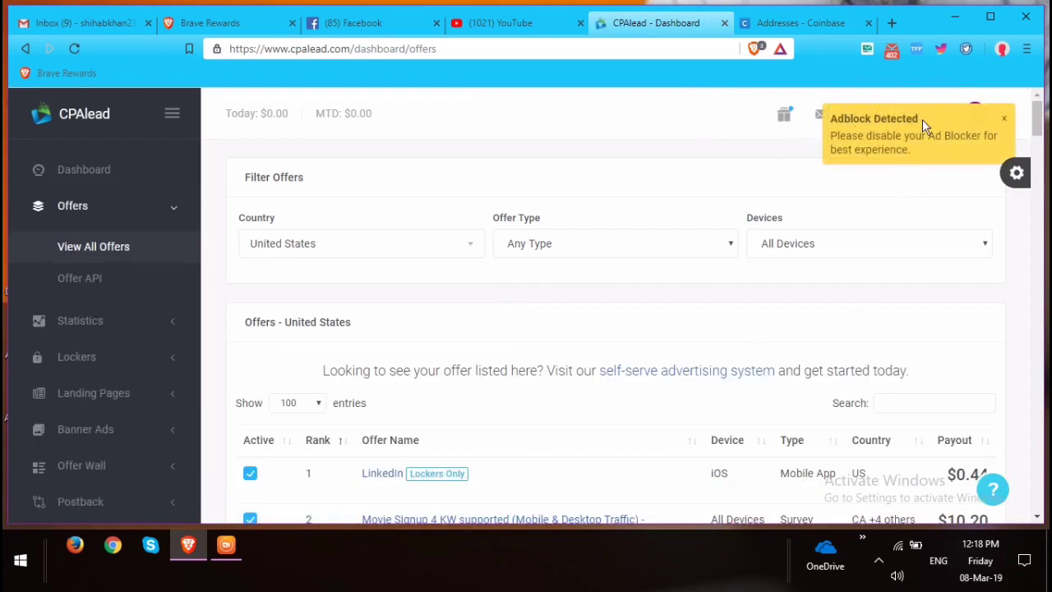
pyautogui.click(1004, 121)
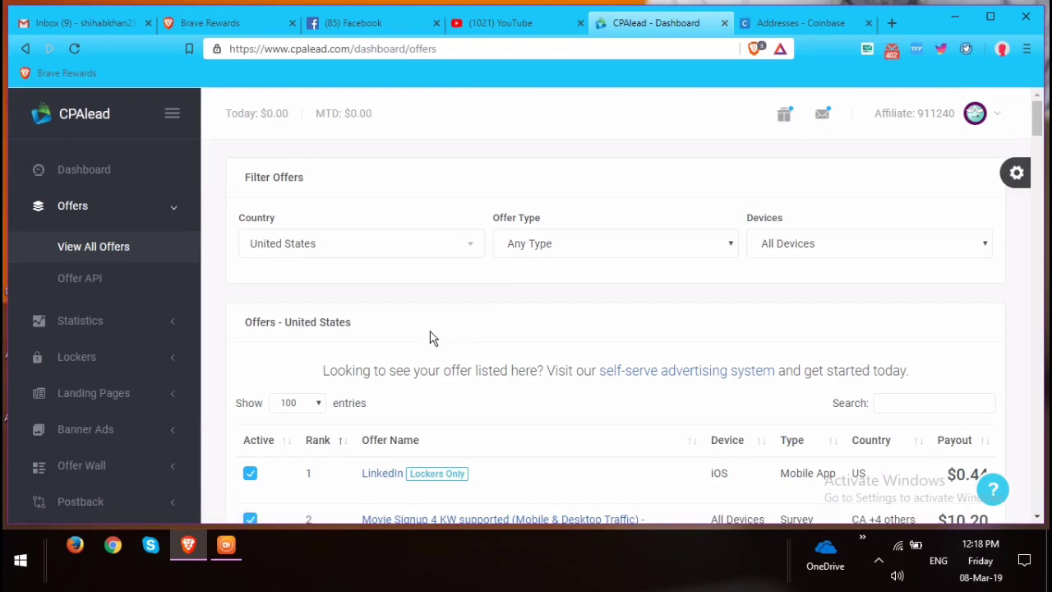
pyautogui.scroll(-1, 433, 338)
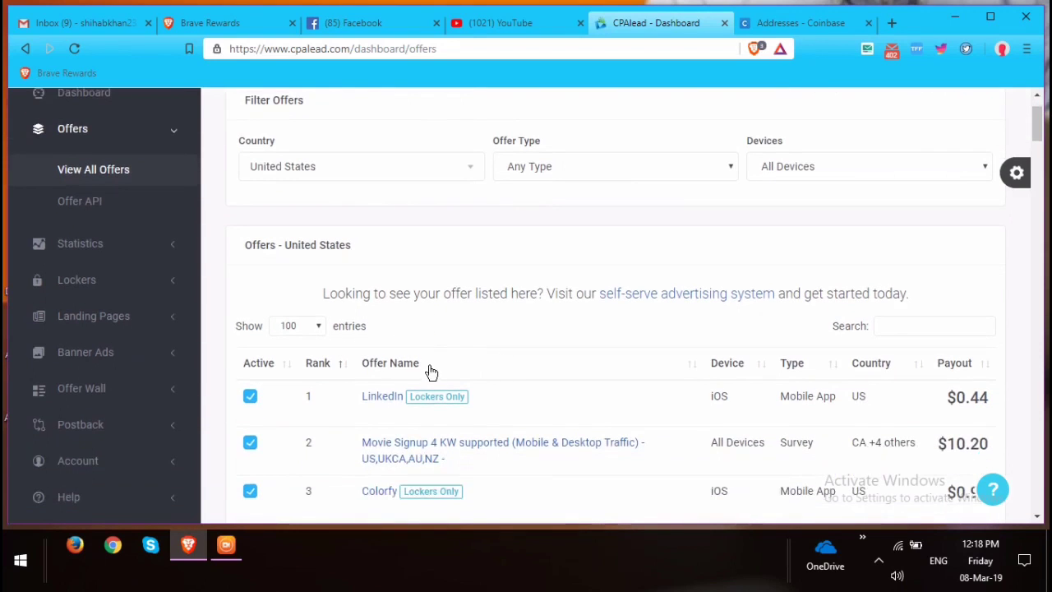
pyautogui.scroll(1, 475, 358)
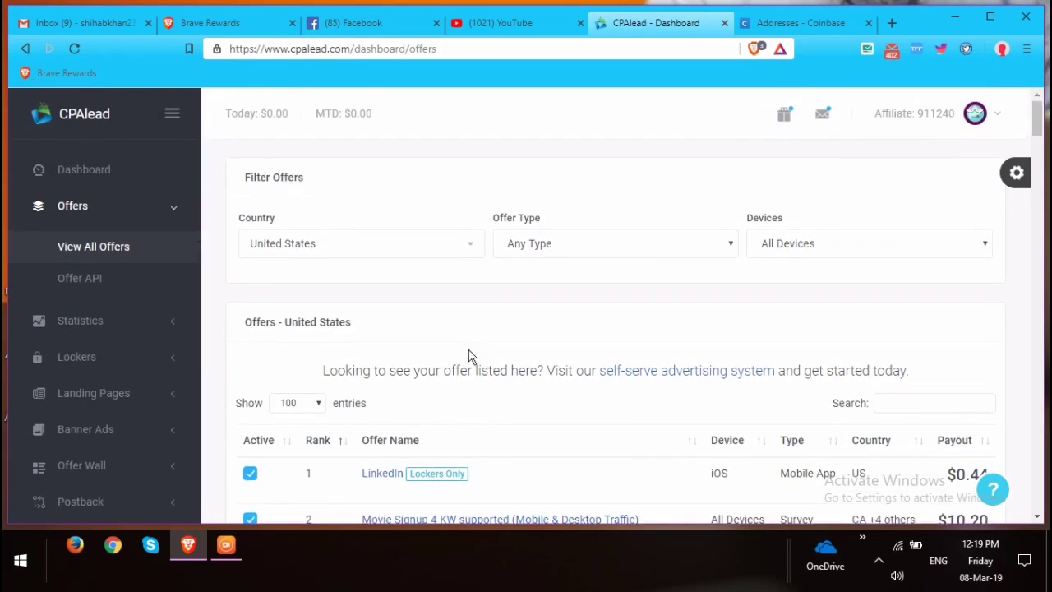
# Filter offers to United States, Email Submits & Surveys and All Devices.
pyautogui.click(368, 259)
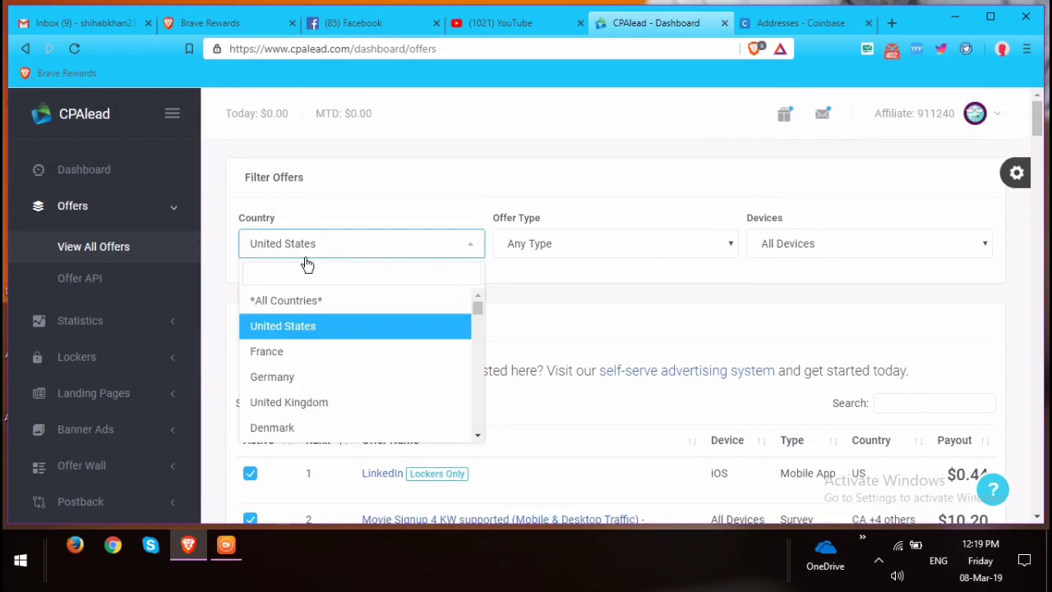
pyautogui.click(304, 327)
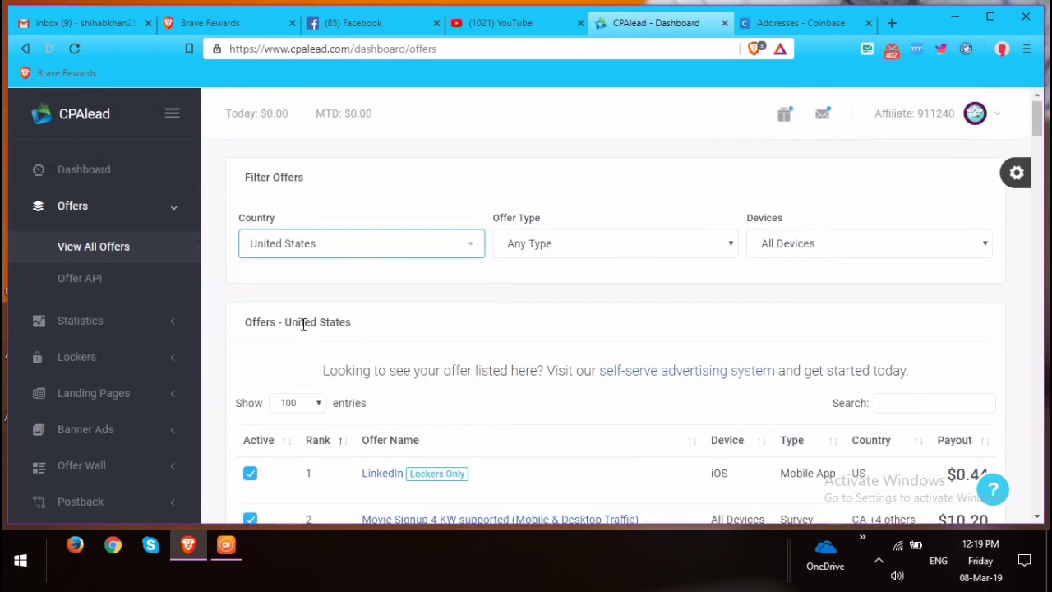
pyautogui.click(551, 243)
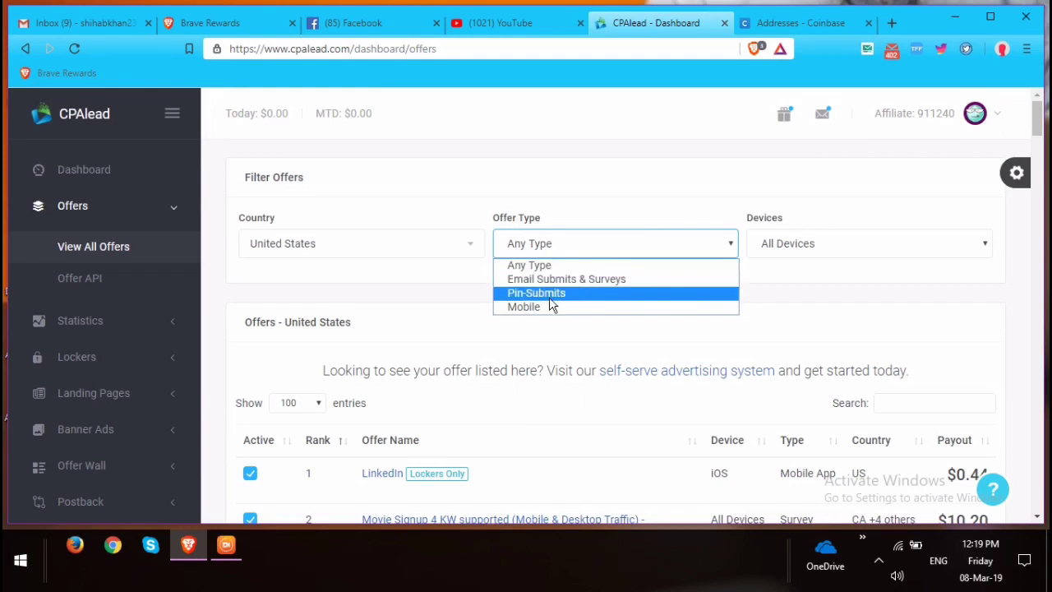
pyautogui.click(598, 280)
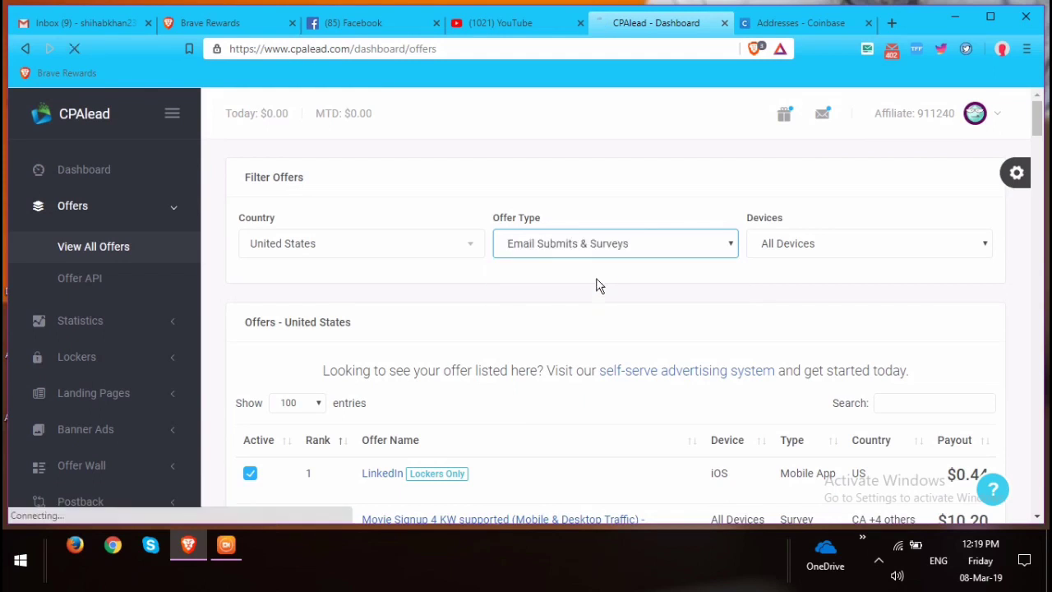
pyautogui.click(803, 244)
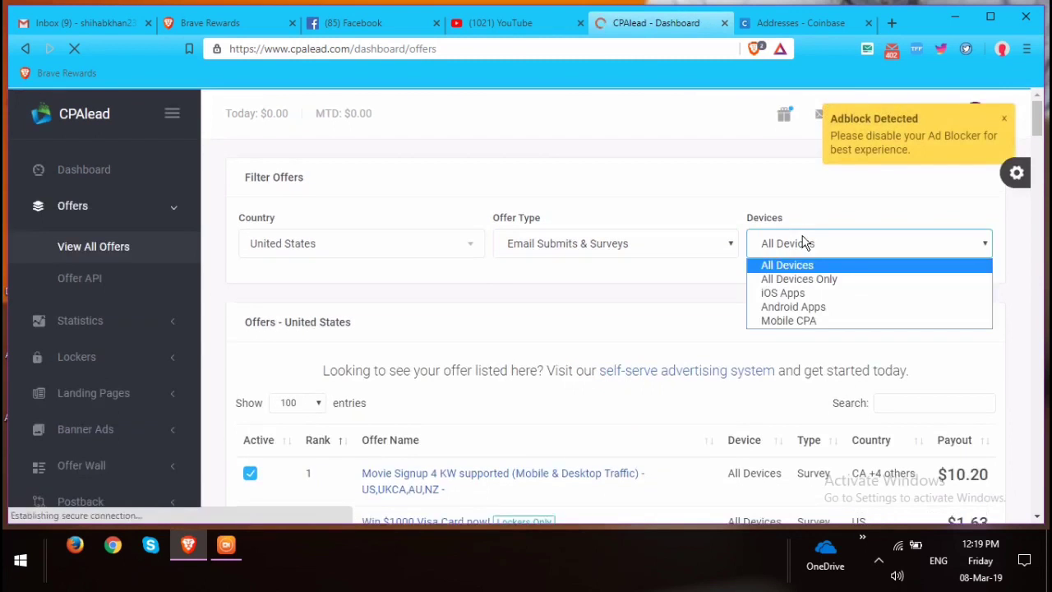
pyautogui.click(804, 265)
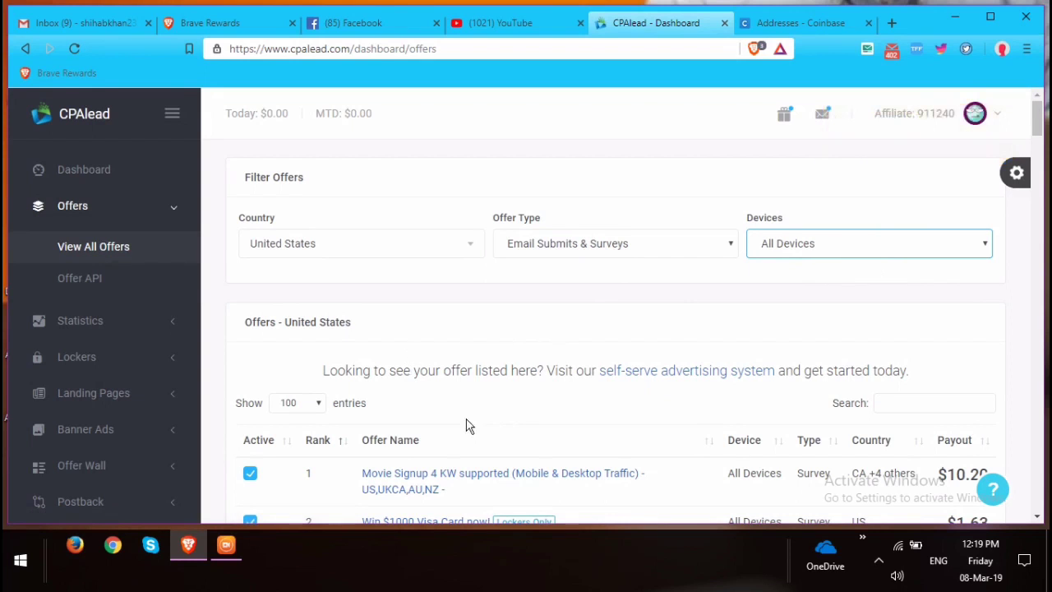
pyautogui.scroll(-2, 465, 425)
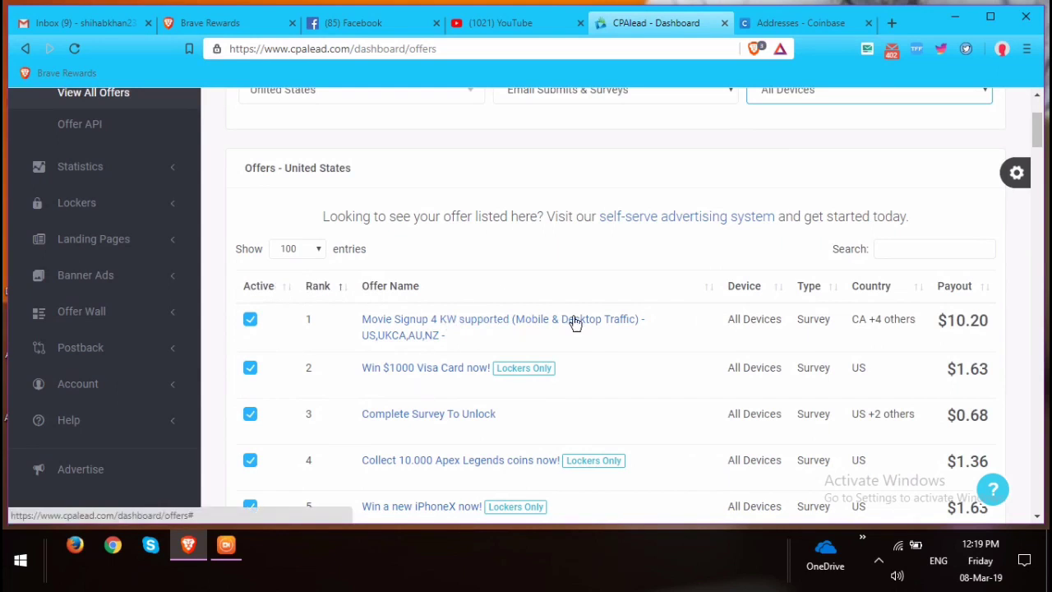
pyautogui.scroll(2, 460, 297)
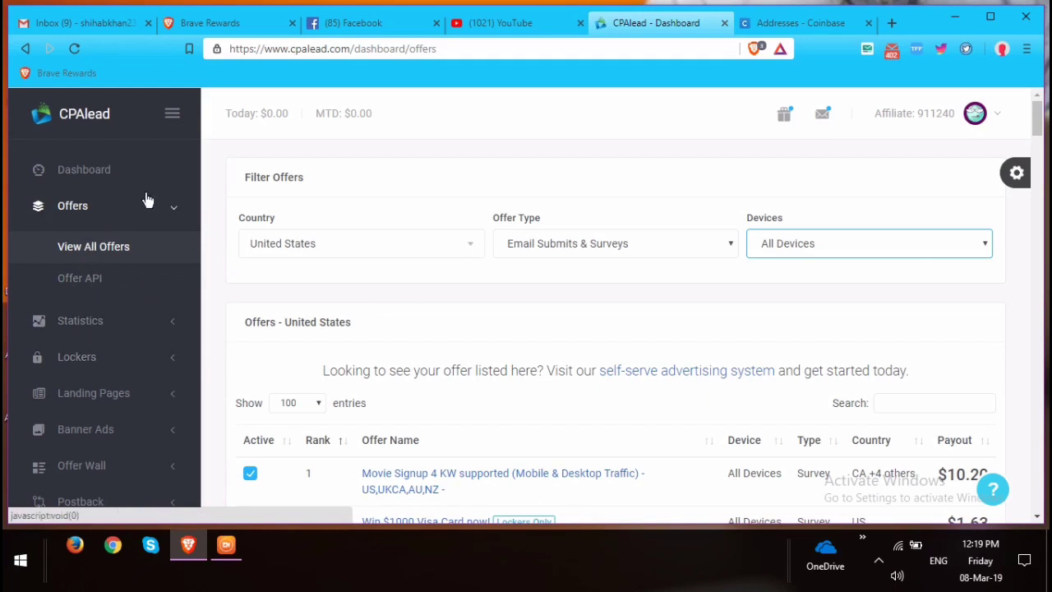
# Change the country filter to Canada and browse the resulting $10.20 signup offers.
pyautogui.click(336, 248)
pyautogui.scroll(-2, 300, 354)
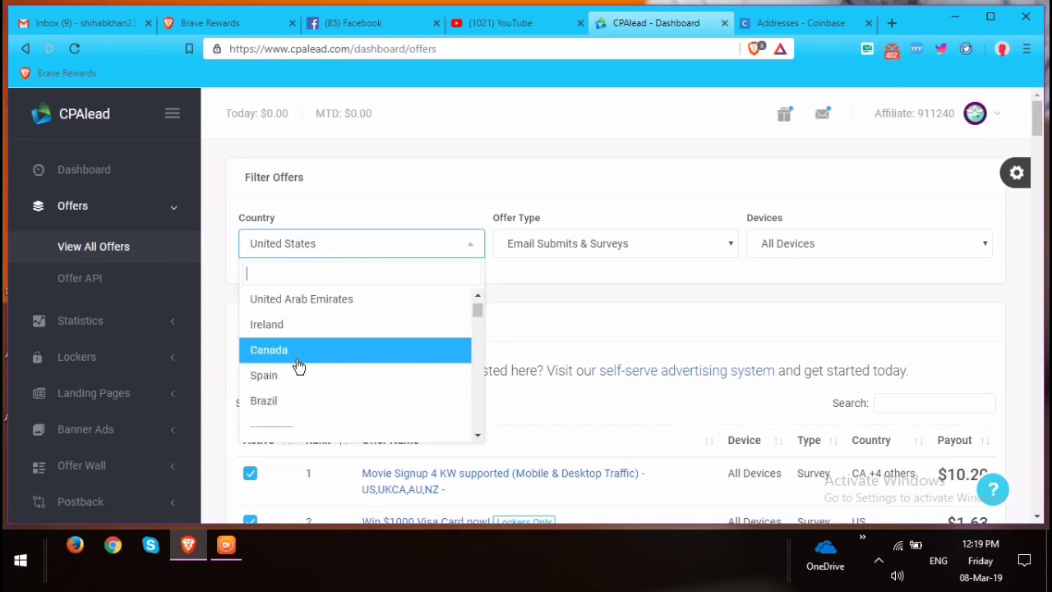
pyautogui.click(300, 364)
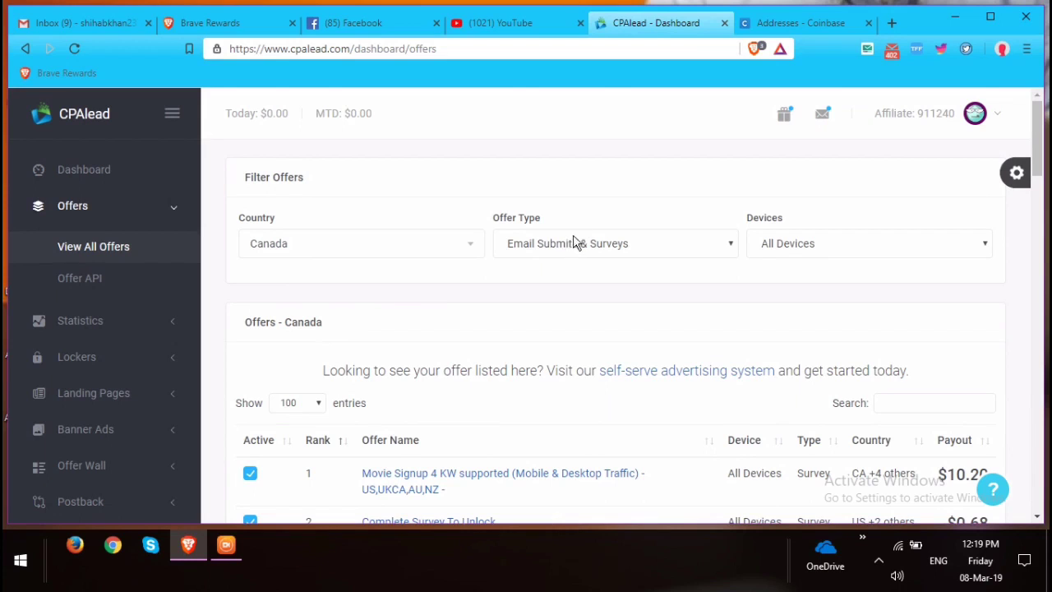
pyautogui.scroll(-2, 567, 247)
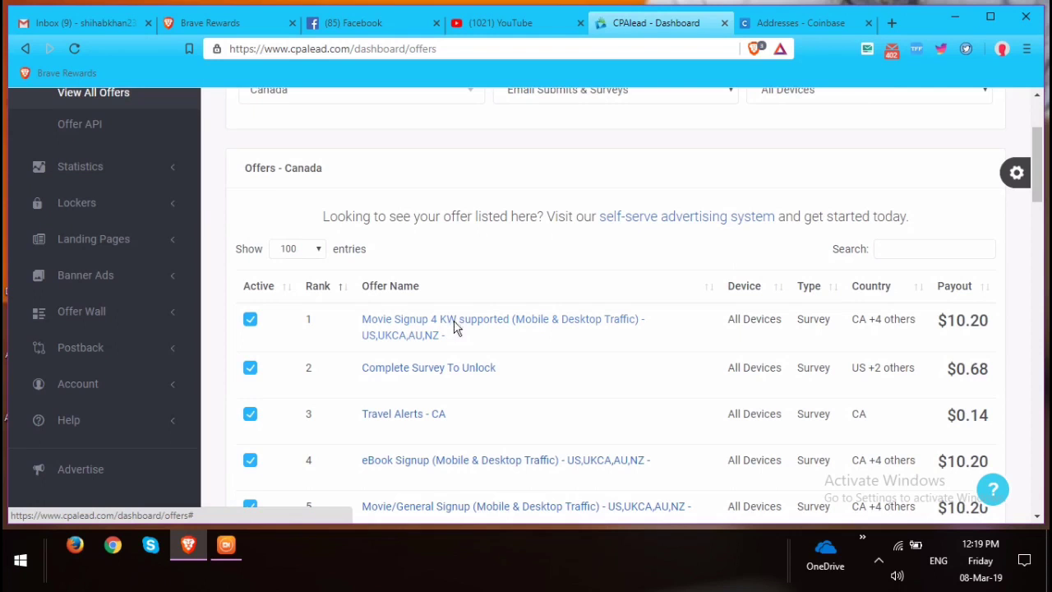
# Open the Movie Signup 4 KW supported offer details and check the target countries in its title.
pyautogui.click(457, 326)
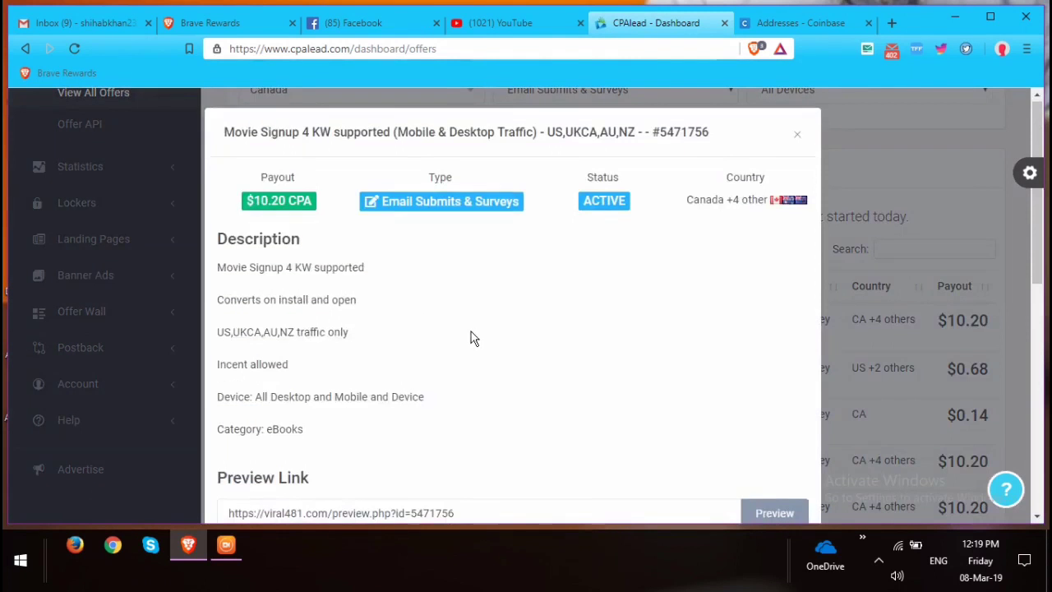
pyautogui.scroll(-5, 468, 338)
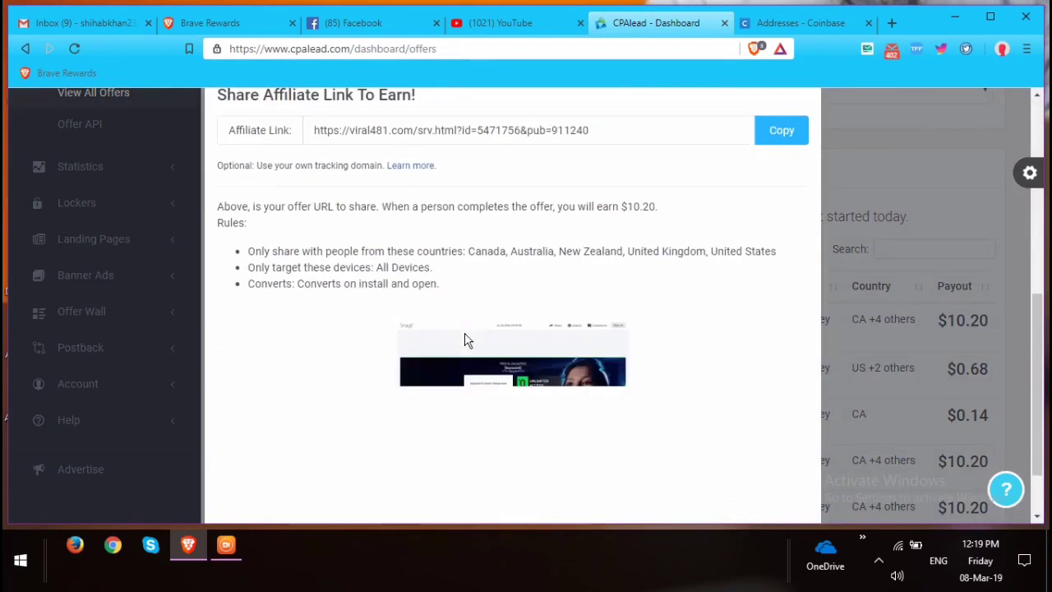
pyautogui.scroll(5, 463, 333)
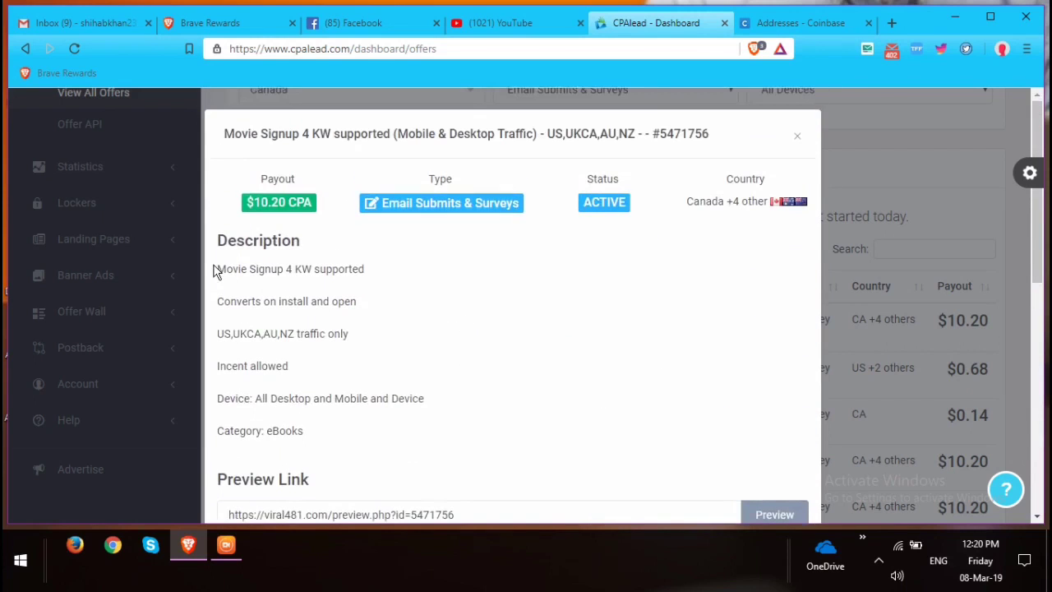
pyautogui.moveTo(215, 272); pyautogui.dragTo(369, 277)
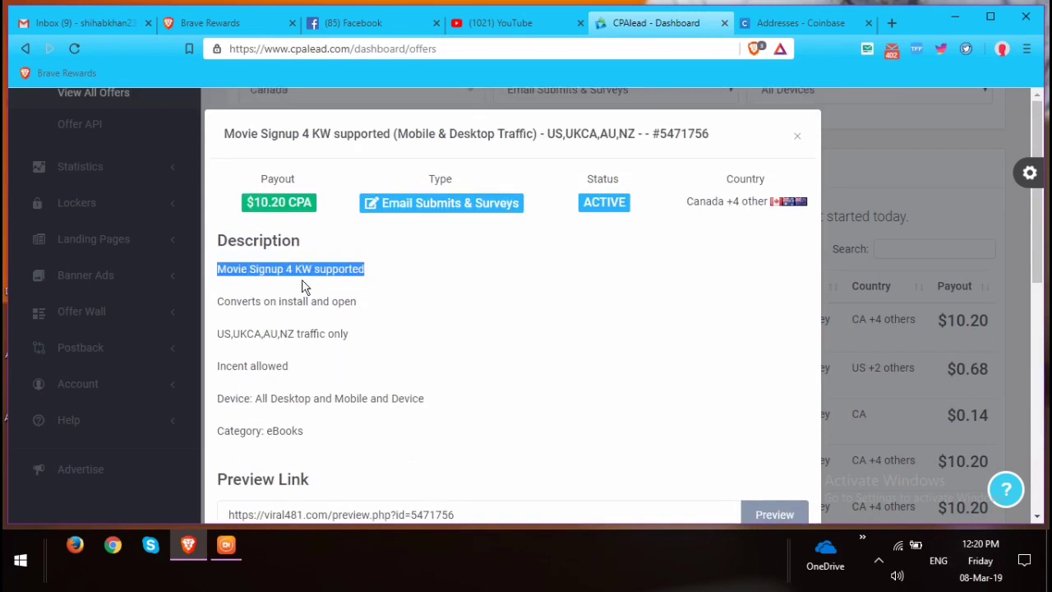
pyautogui.click(389, 264)
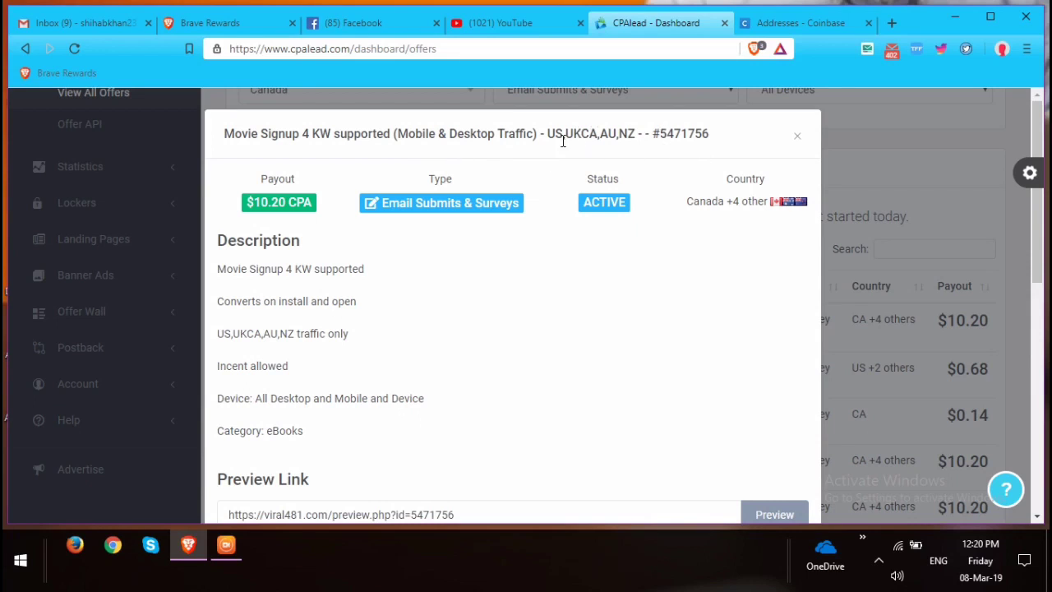
pyautogui.moveTo(562, 135); pyautogui.dragTo(639, 131)
pyautogui.click(622, 132)
pyautogui.moveTo(542, 134); pyautogui.dragTo(641, 133)
pyautogui.click(634, 133)
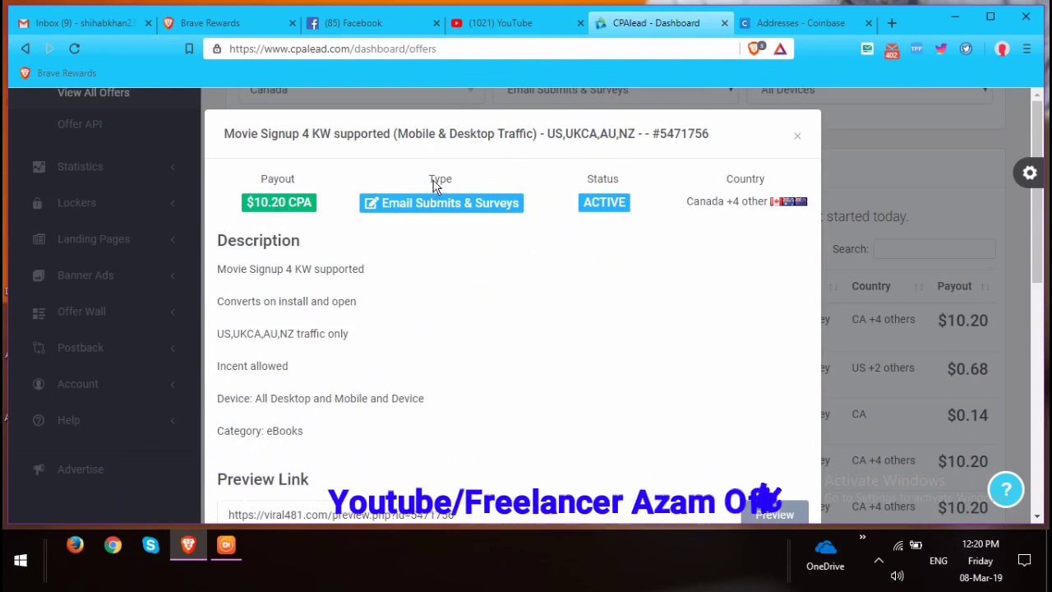
# Review the offer's Type, Status and Country fields and the first description lines.
pyautogui.moveTo(430, 181); pyautogui.dragTo(513, 180)
pyautogui.click(386, 182)
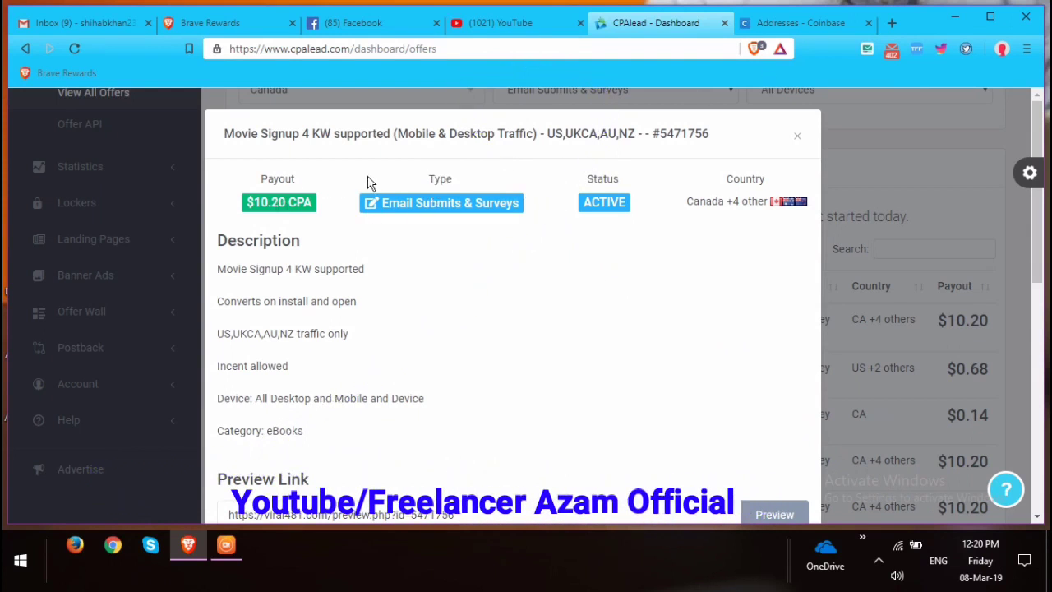
pyautogui.moveTo(575, 181); pyautogui.dragTo(658, 180)
pyautogui.moveTo(725, 179); pyautogui.dragTo(770, 226)
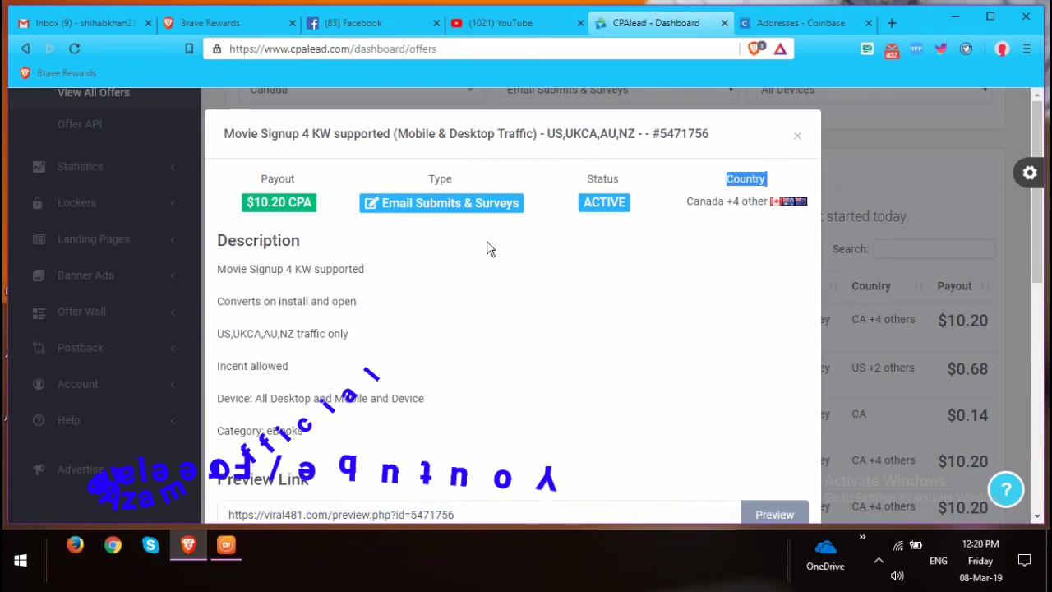
pyautogui.moveTo(216, 269); pyautogui.dragTo(399, 287)
pyautogui.moveTo(213, 299); pyautogui.dragTo(282, 364)
pyautogui.click(317, 367)
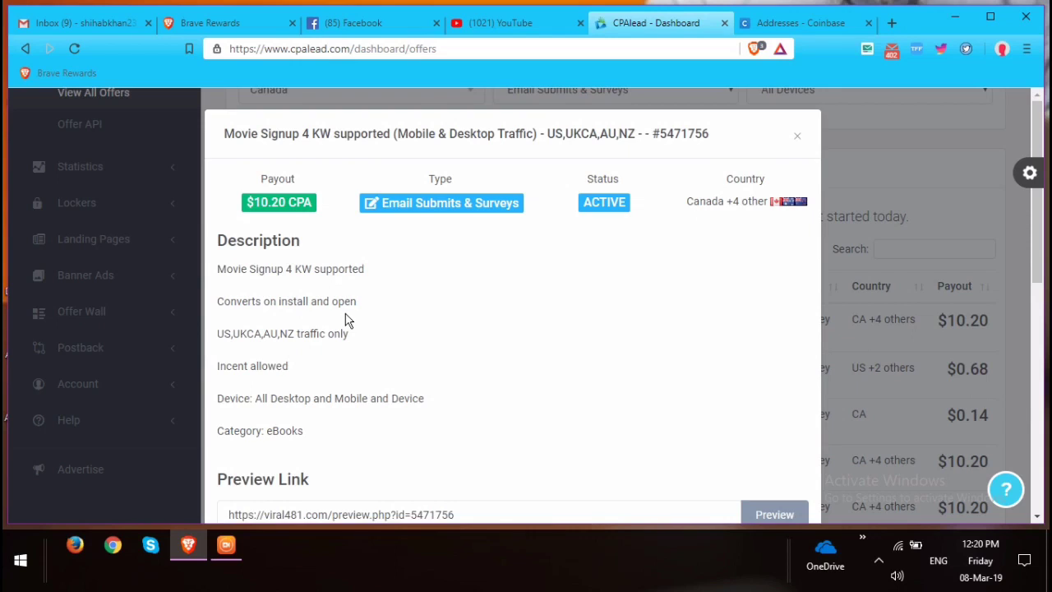
# Read further down the description to the supported devices and the eBooks category.
pyautogui.scroll(-1, 346, 319)
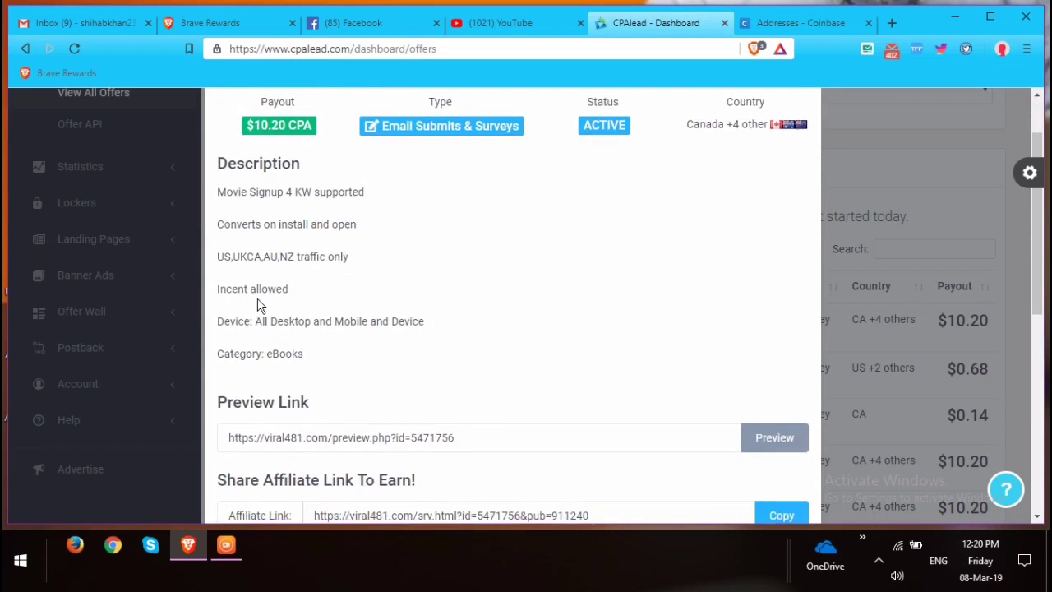
pyautogui.moveTo(259, 326); pyautogui.dragTo(463, 326)
pyautogui.click(334, 362)
pyautogui.moveTo(272, 359); pyautogui.dragTo(356, 359)
pyautogui.click(357, 359)
pyautogui.scroll(-1, 358, 361)
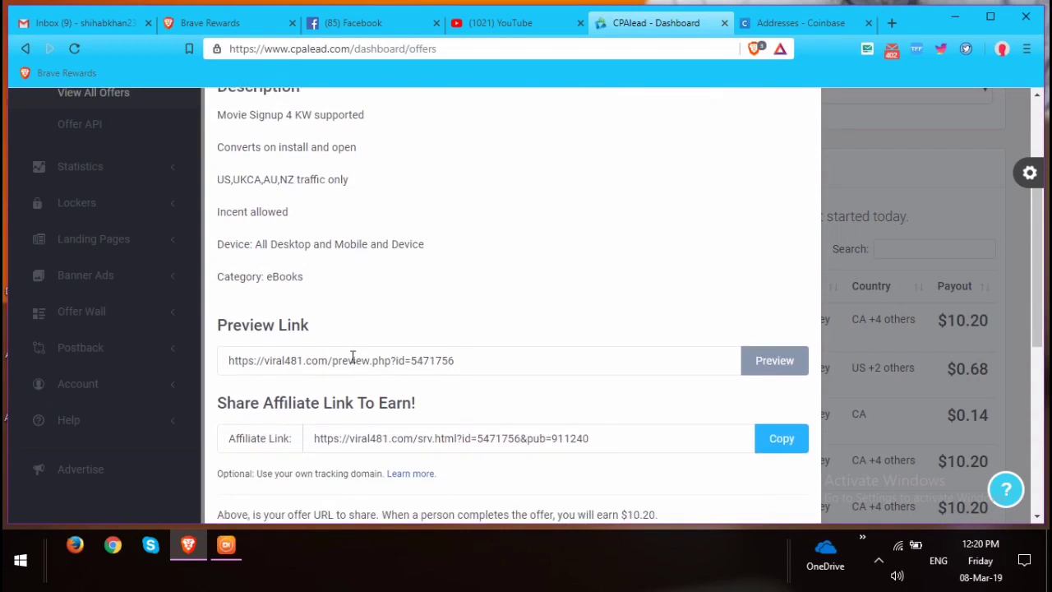
pyautogui.scroll(-1, 472, 348)
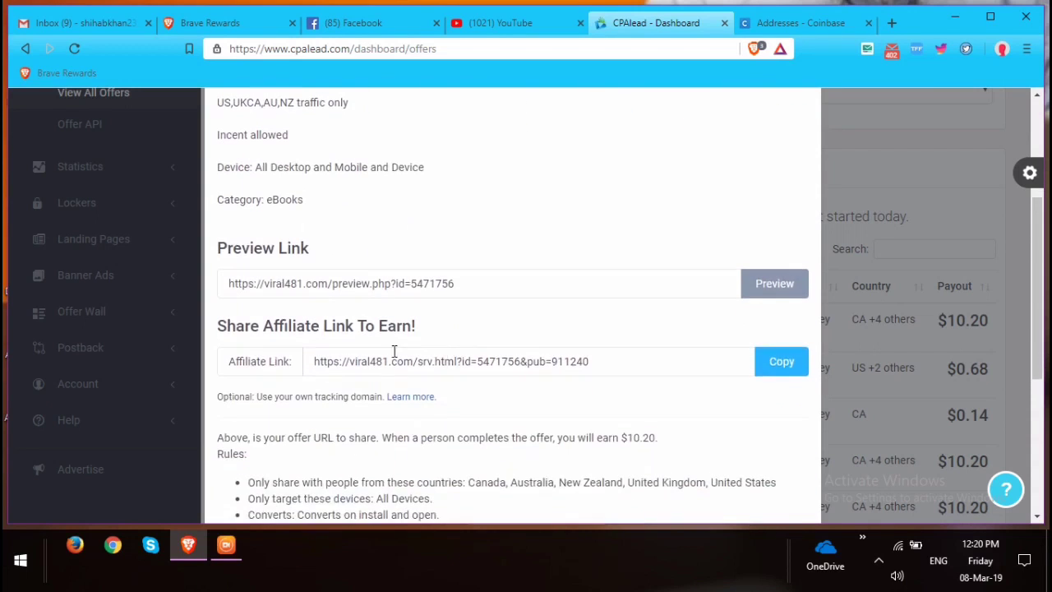
# Select the affiliate link and read the sentence about earning $10.20 per conversion.
pyautogui.click(605, 358)
pyautogui.tripleClick(602, 364)
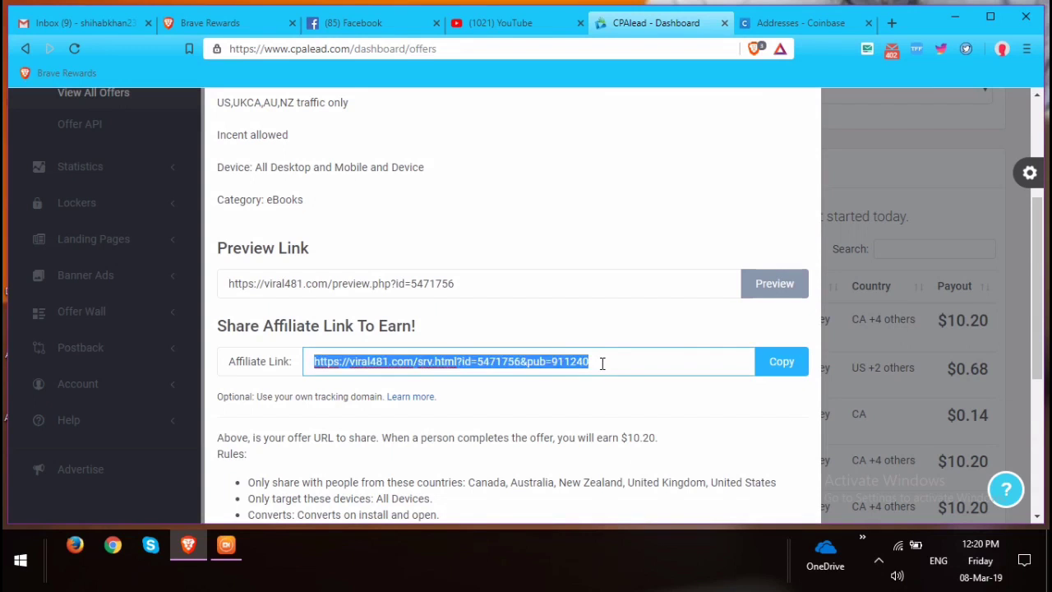
pyautogui.scroll(-2, 285, 369)
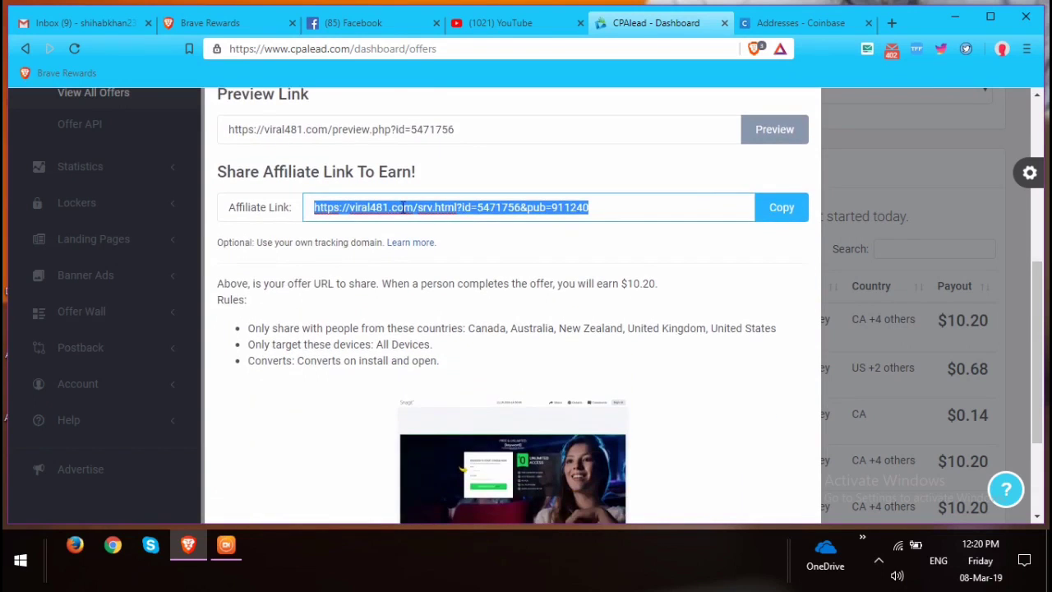
pyautogui.click(244, 243)
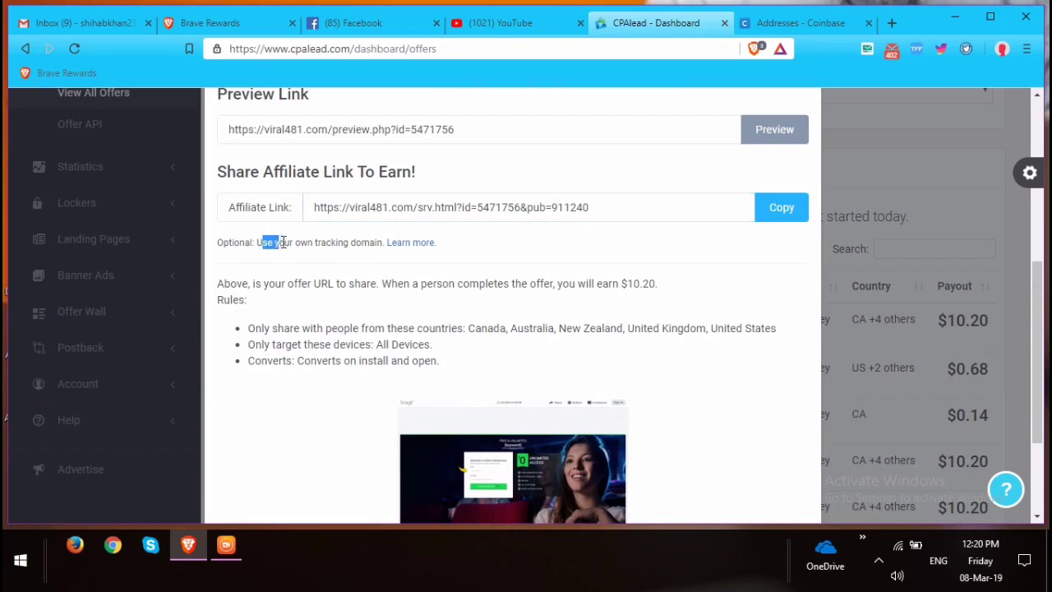
pyautogui.click(370, 258)
pyautogui.moveTo(221, 287); pyautogui.dragTo(662, 282)
pyautogui.click(668, 293)
pyautogui.click(254, 301)
# Check the Australia, United Kingdom and United States country rule and the install-and-open rule, then copy the affiliate link.
pyautogui.moveTo(244, 327); pyautogui.dragTo(723, 322)
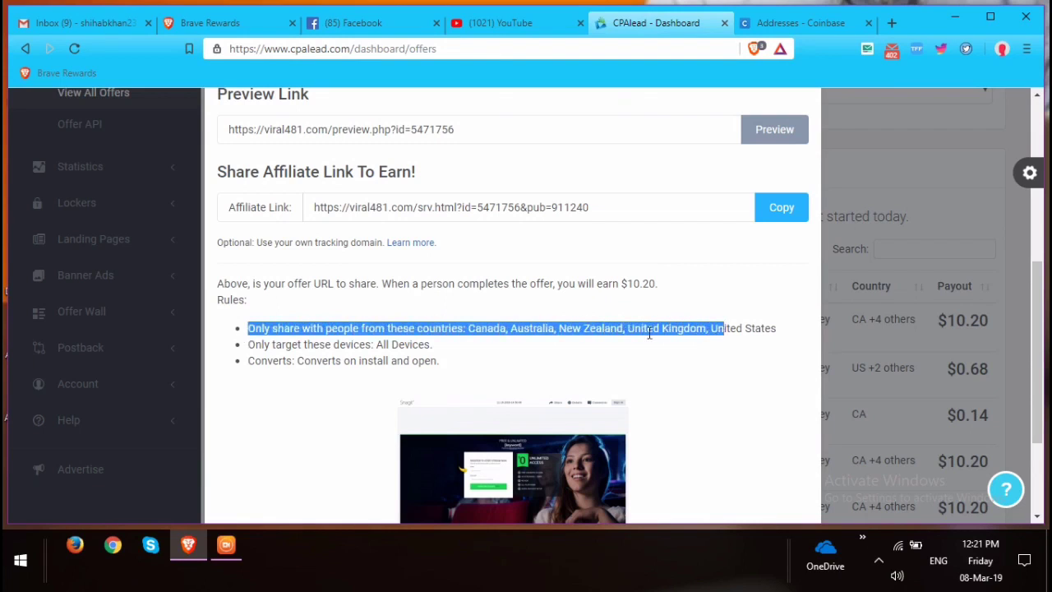
pyautogui.click(766, 328)
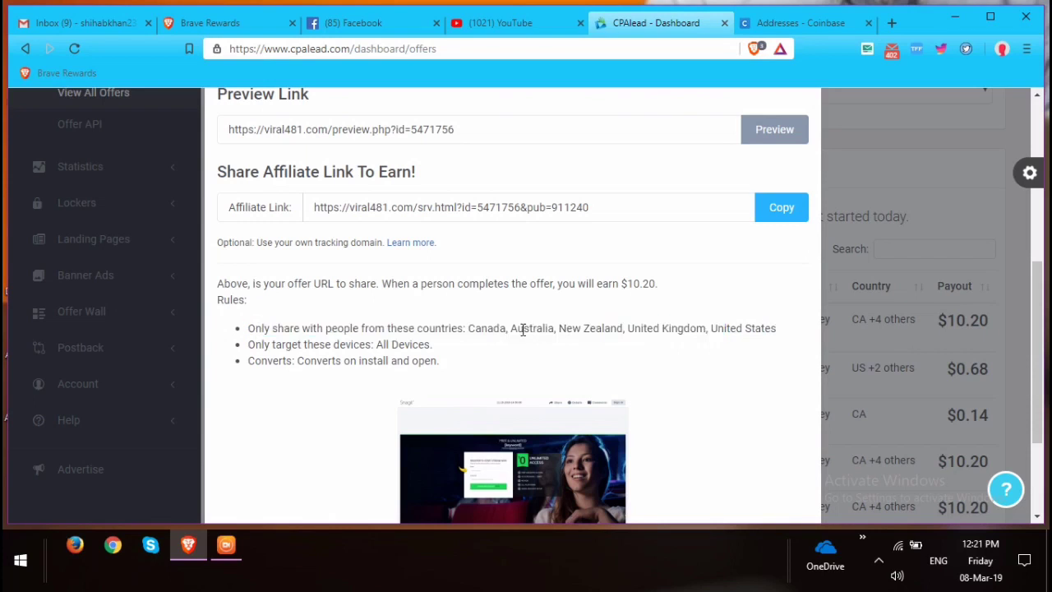
pyautogui.moveTo(522, 329); pyautogui.dragTo(558, 327)
pyautogui.click(602, 327)
pyautogui.moveTo(654, 328); pyautogui.dragTo(757, 331)
pyautogui.moveTo(248, 361); pyautogui.dragTo(440, 362)
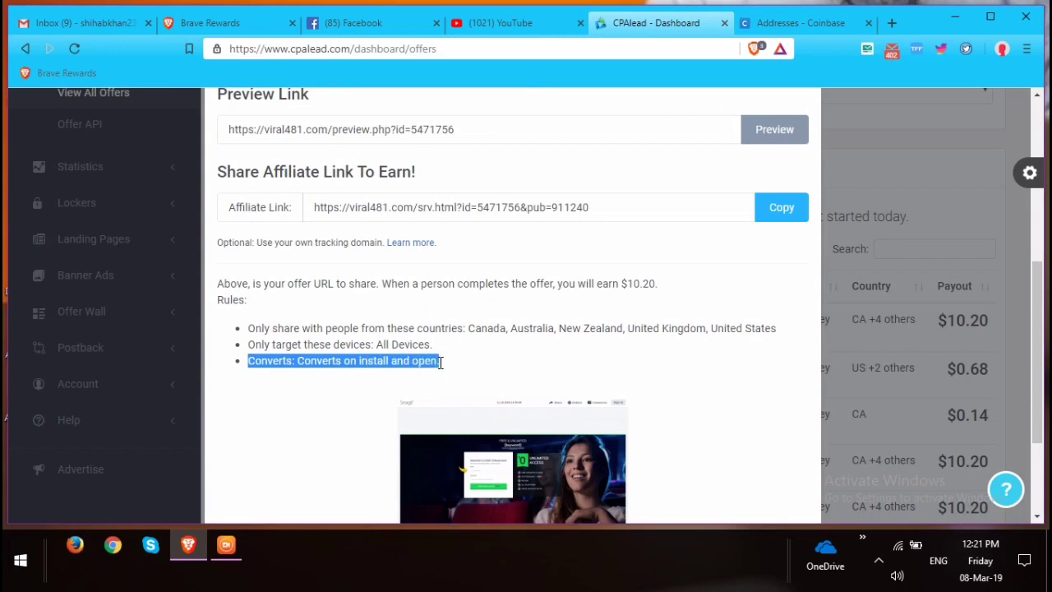
pyautogui.click(490, 362)
pyautogui.scroll(-2, 562, 362)
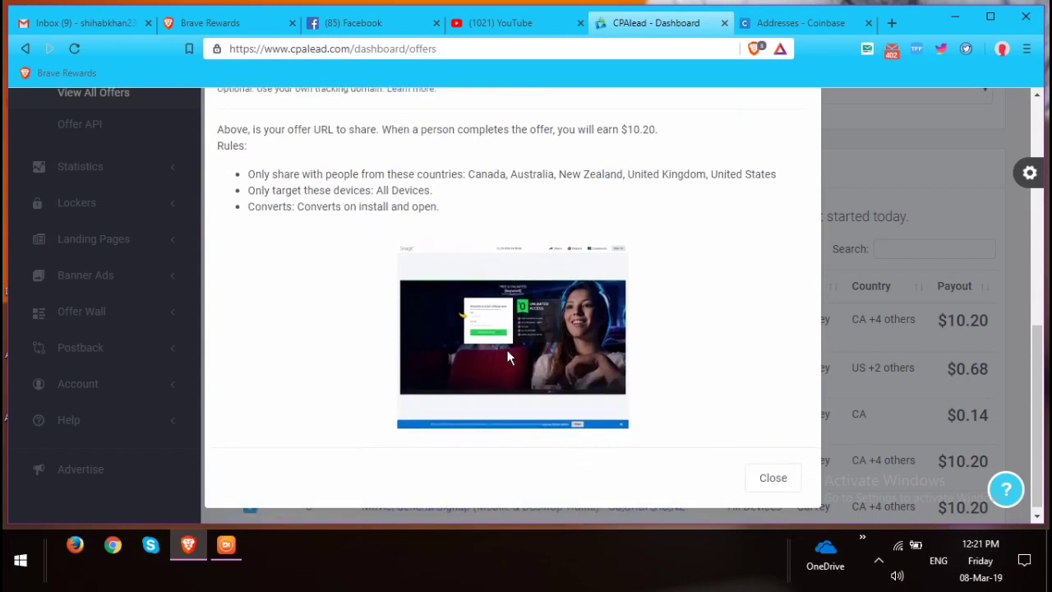
pyautogui.scroll(3, 532, 345)
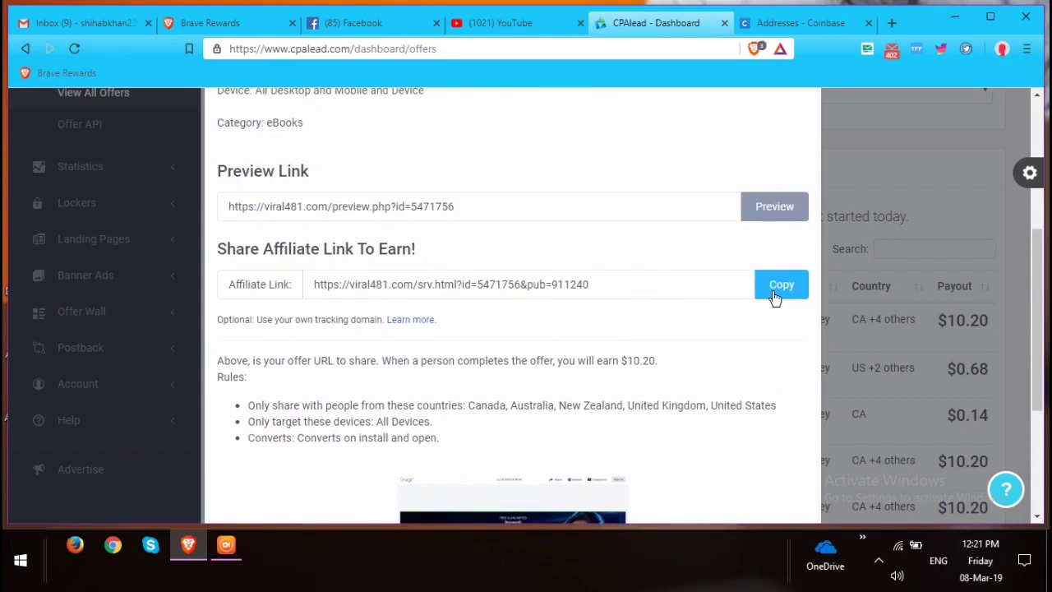
pyautogui.click(781, 288)
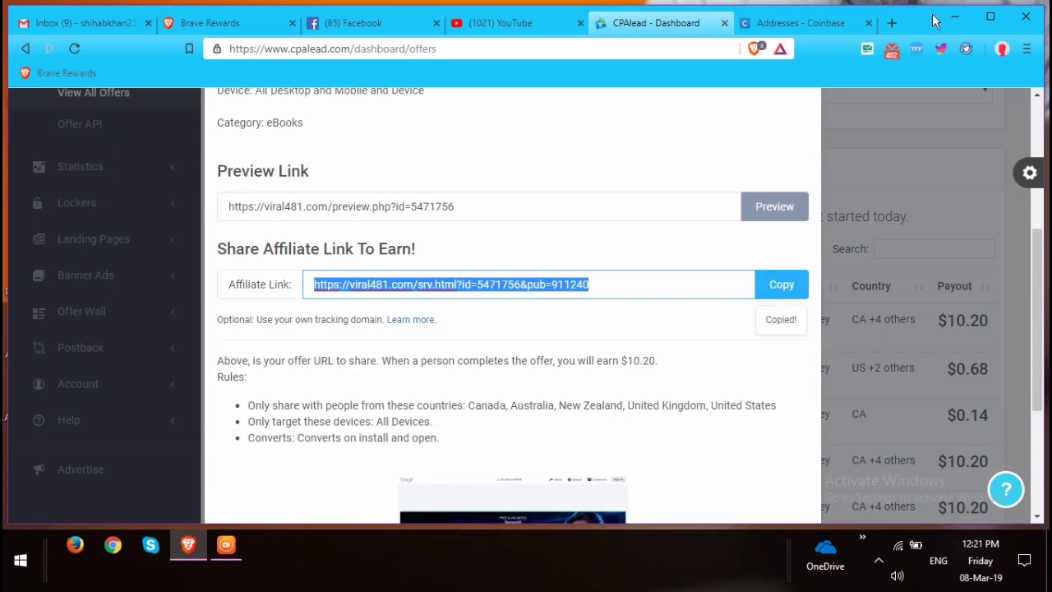
pyautogui.click(890, 25)
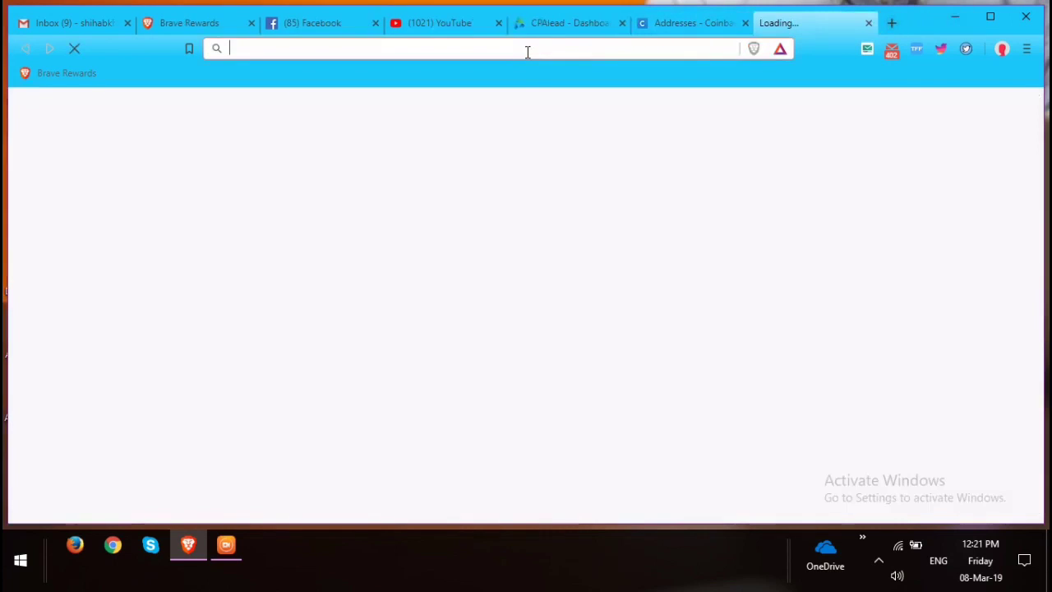
pyautogui.write('b')
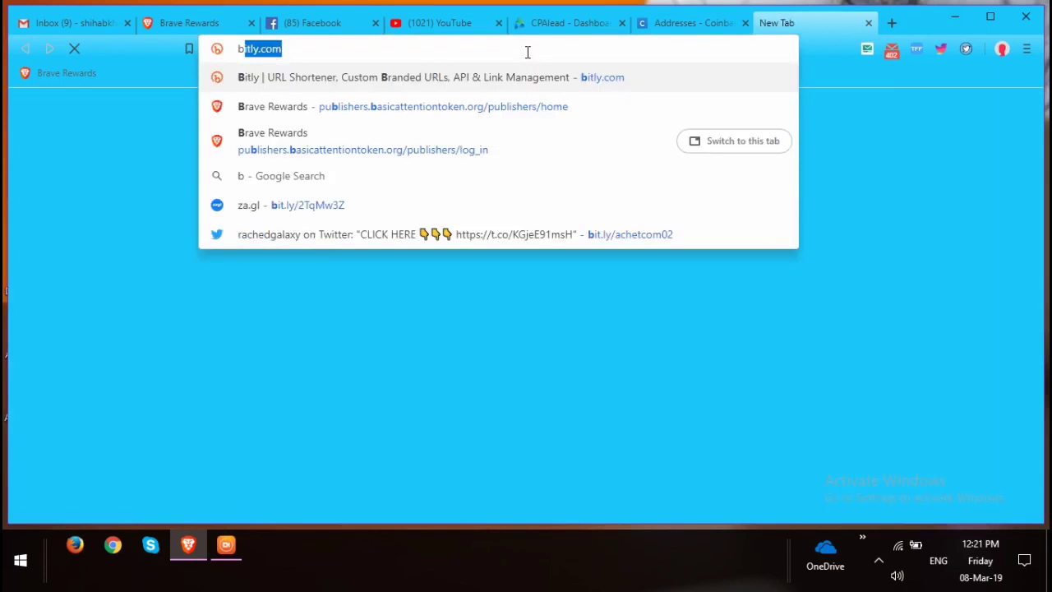
pyautogui.press('Return')
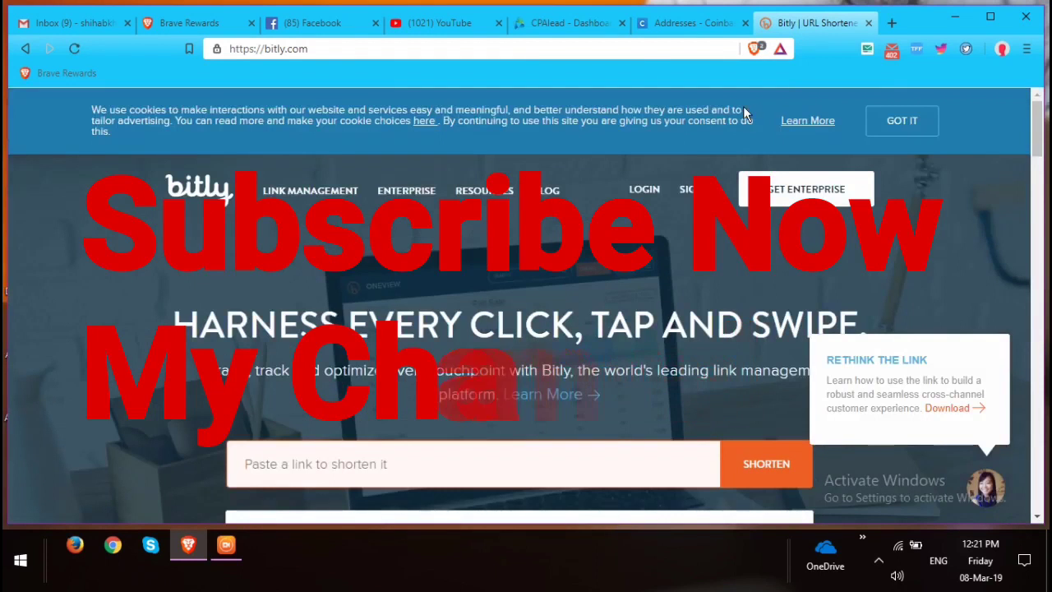
pyautogui.scroll(-3, 469, 244)
pyautogui.scroll(-1, 469, 244)
pyautogui.scroll(1, 394, 258)
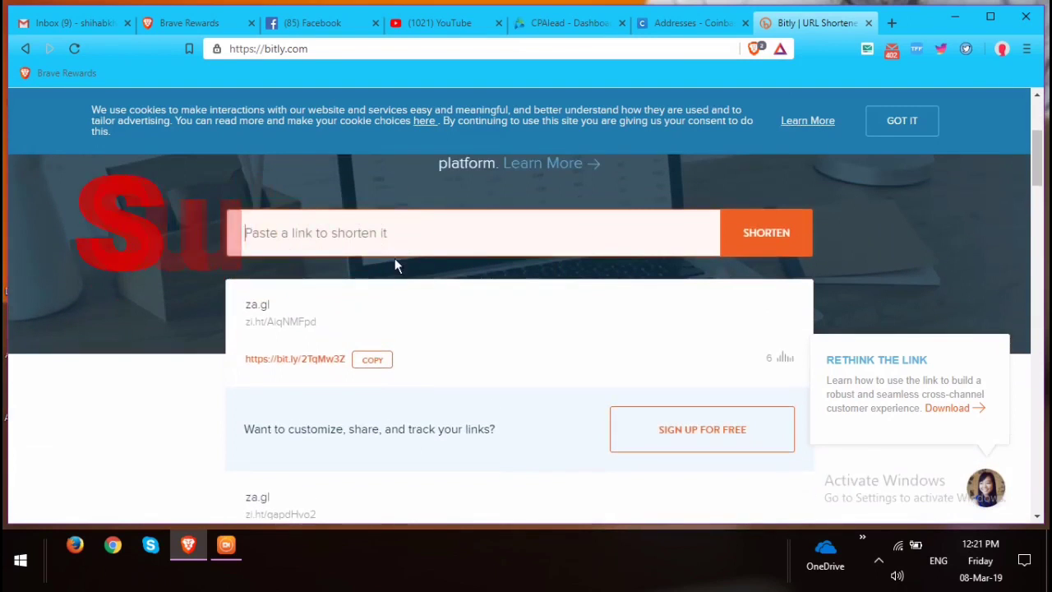
pyautogui.click(382, 237)
pyautogui.hotkey('ctrl', 'v')
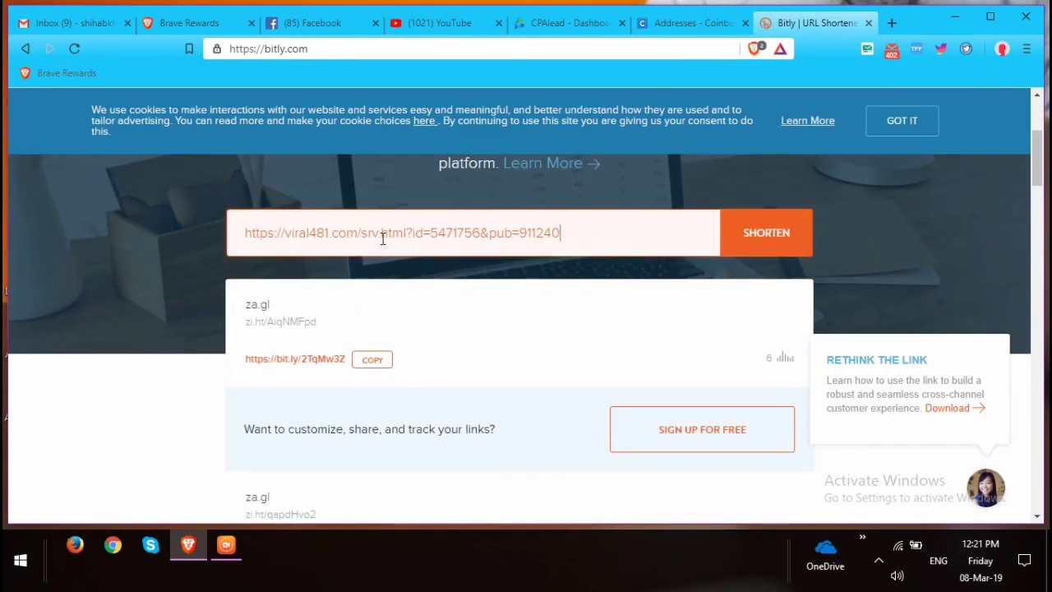
pyautogui.press('Return')
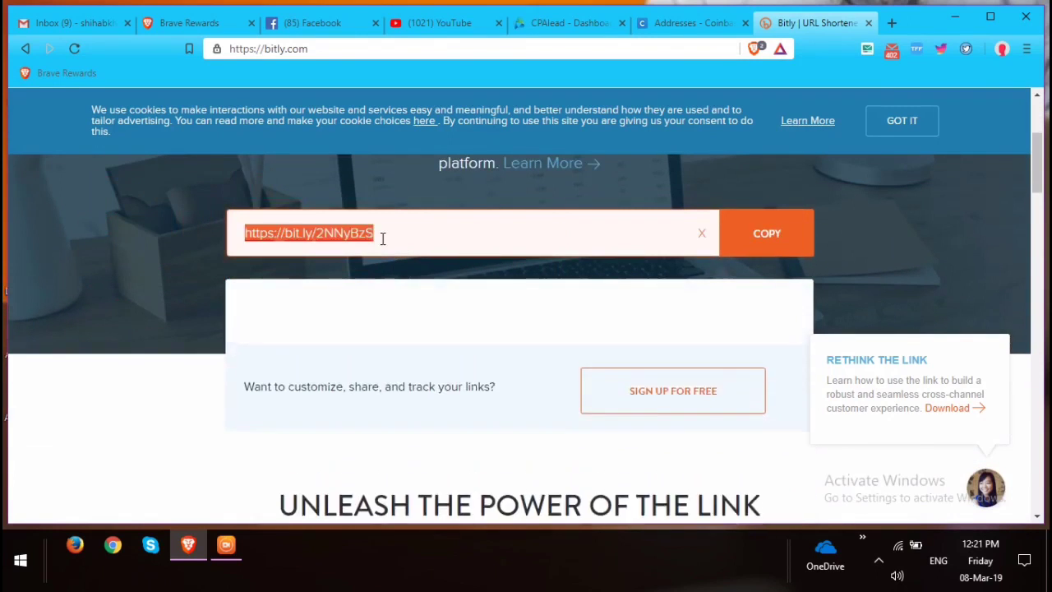
pyautogui.click(769, 237)
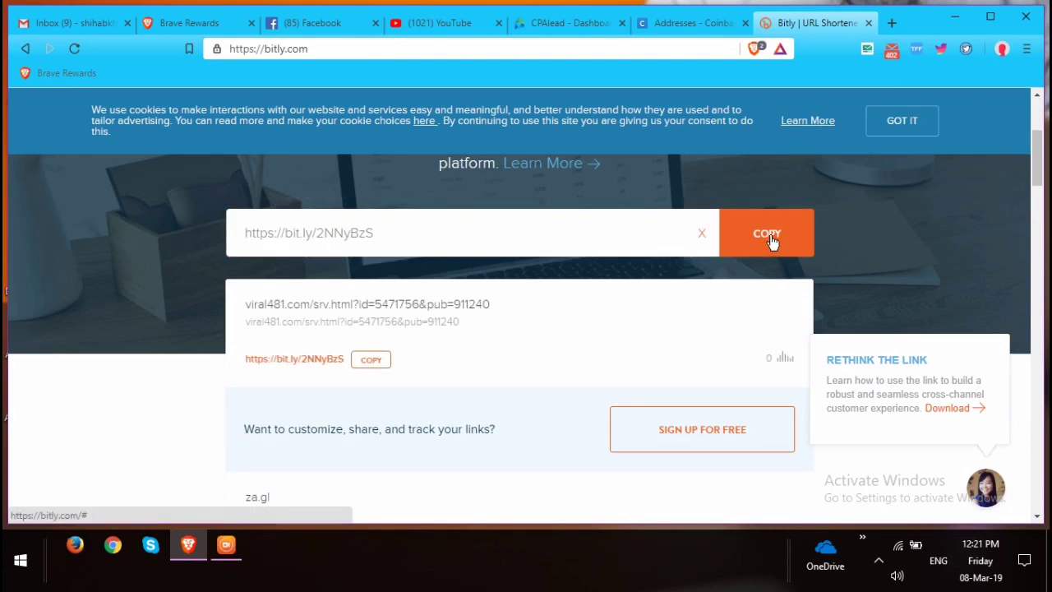
pyautogui.click(370, 360)
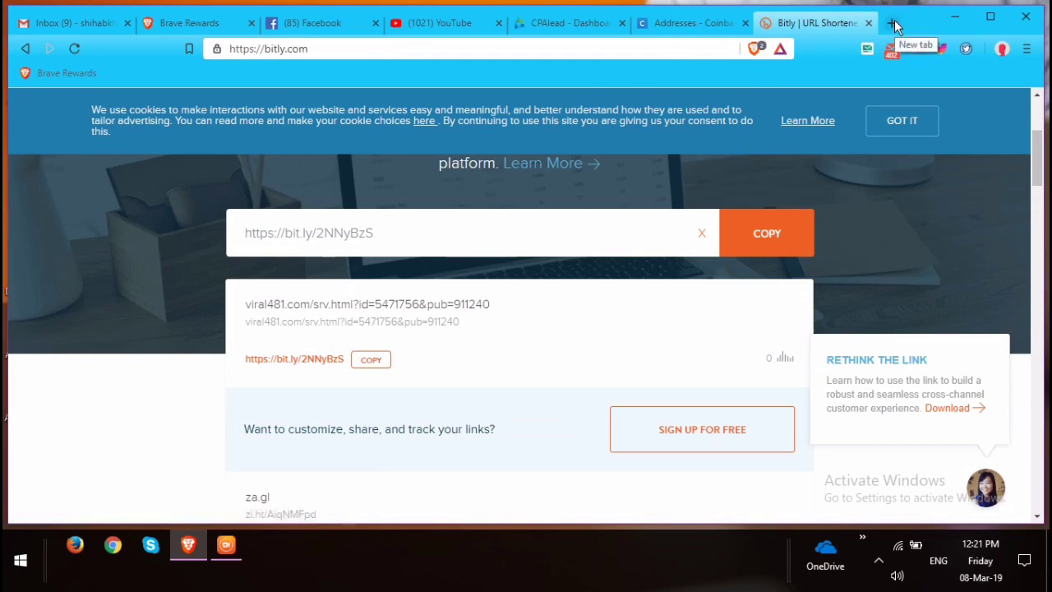
# Back in CPAlead, recheck the Movie Signup title and description, then close the offer details.
pyautogui.click(586, 23)
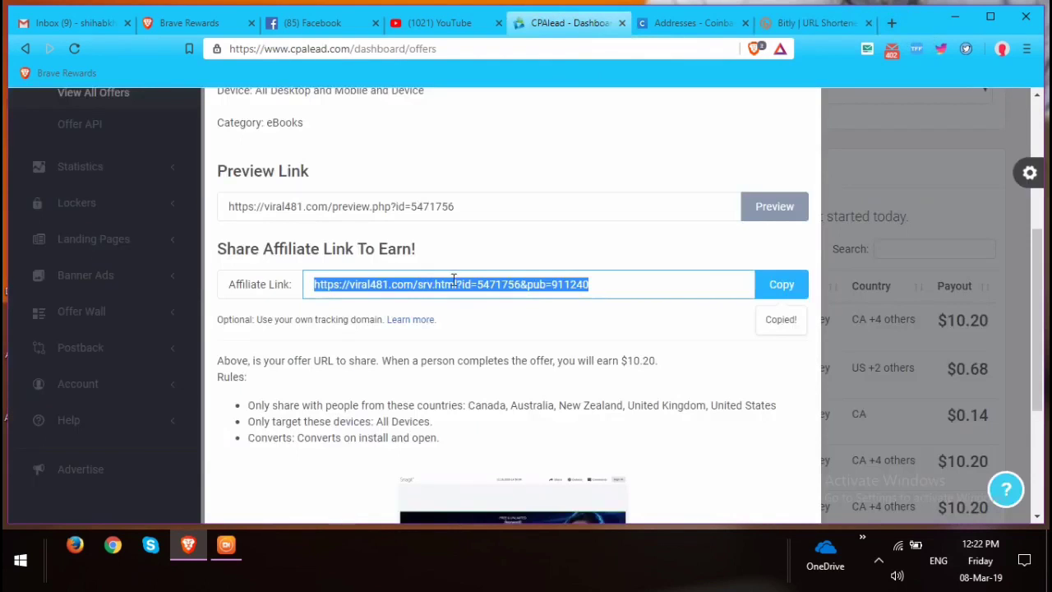
pyautogui.scroll(-3, 469, 312)
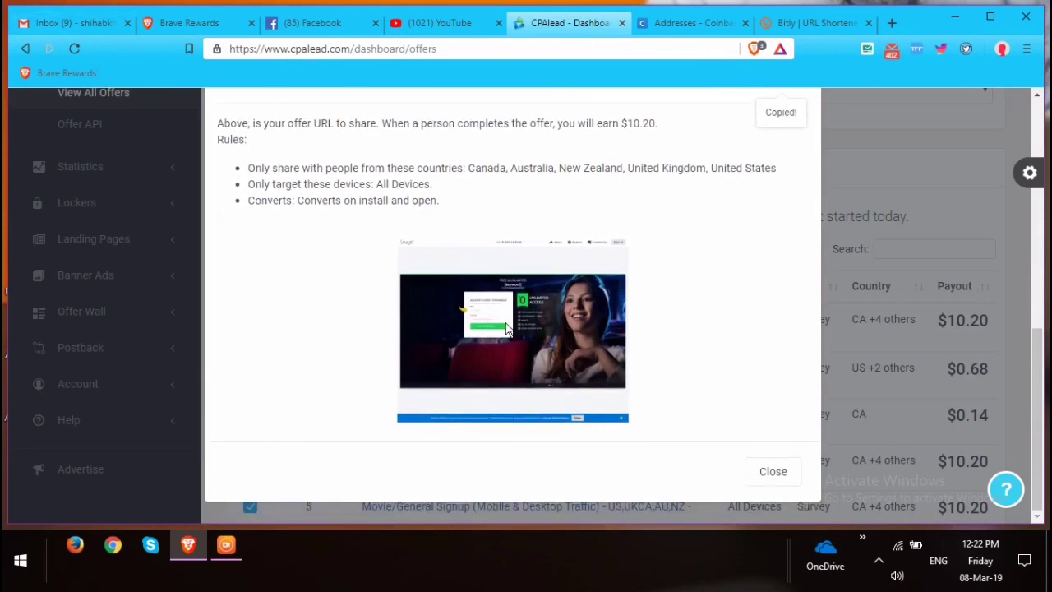
pyautogui.scroll(5, 541, 314)
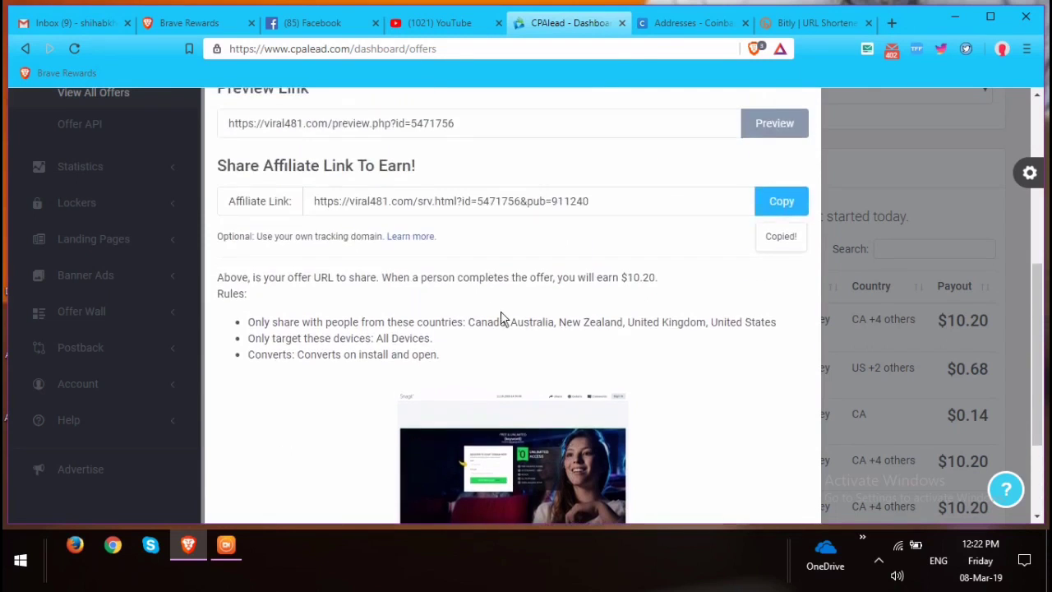
pyautogui.scroll(2, 422, 261)
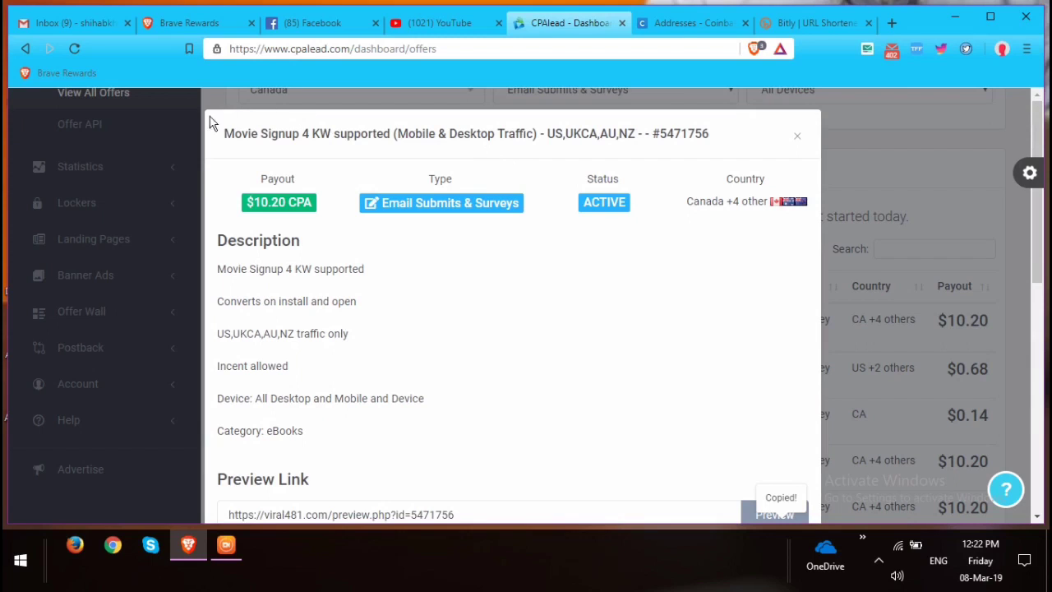
pyautogui.moveTo(226, 129); pyautogui.dragTo(299, 131)
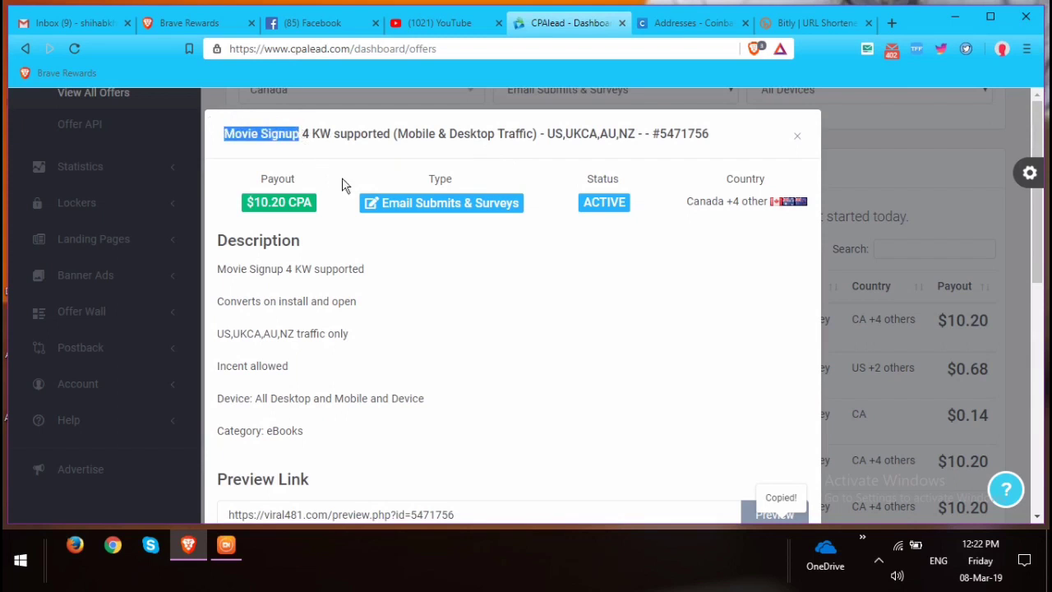
pyautogui.moveTo(217, 270); pyautogui.dragTo(271, 271)
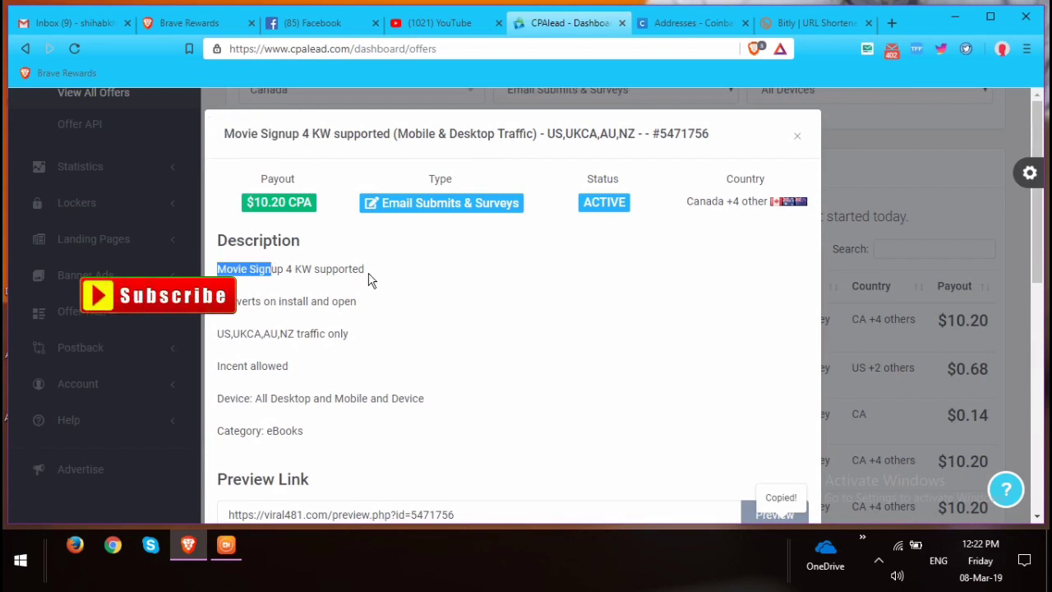
pyautogui.moveTo(367, 274); pyautogui.dragTo(290, 273)
pyautogui.click(286, 277)
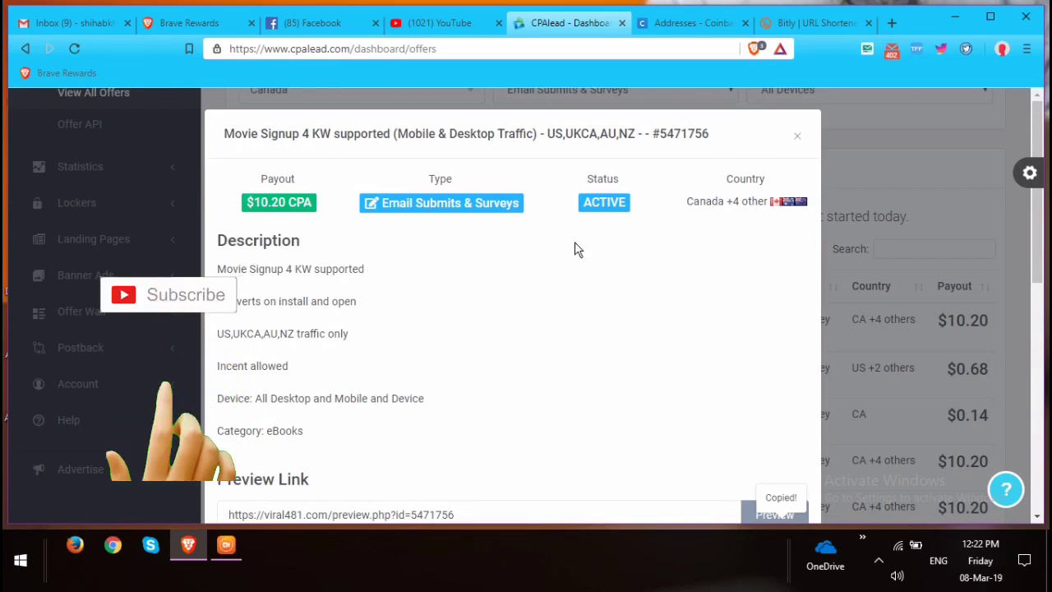
pyautogui.click(796, 137)
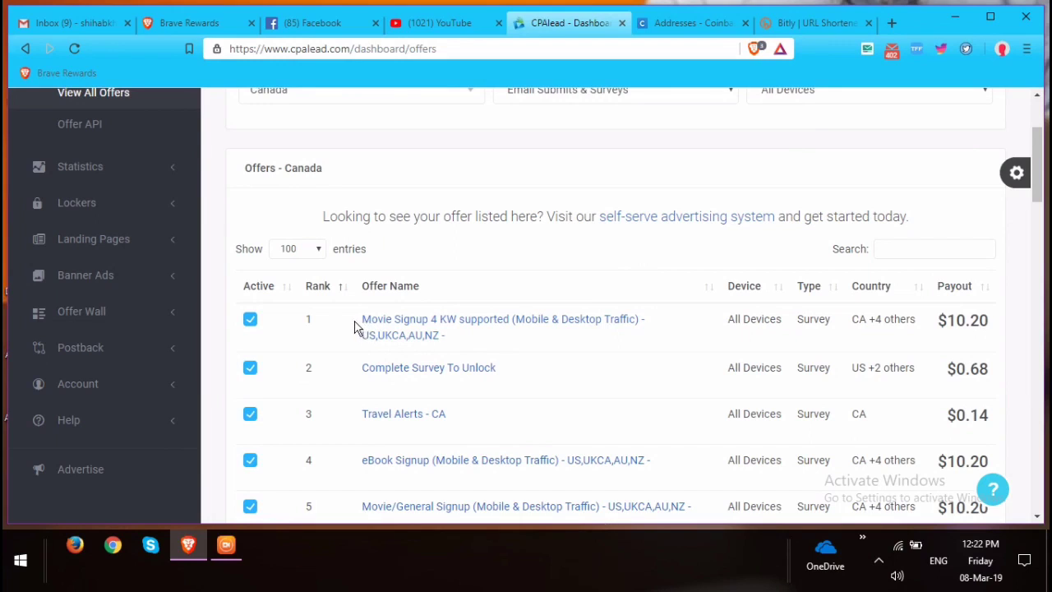
# Reopen the Movie Signup 4 KW supported offer and read its device, conversion, traffic and Incent allowed lines.
pyautogui.moveTo(358, 322); pyautogui.dragTo(504, 319)
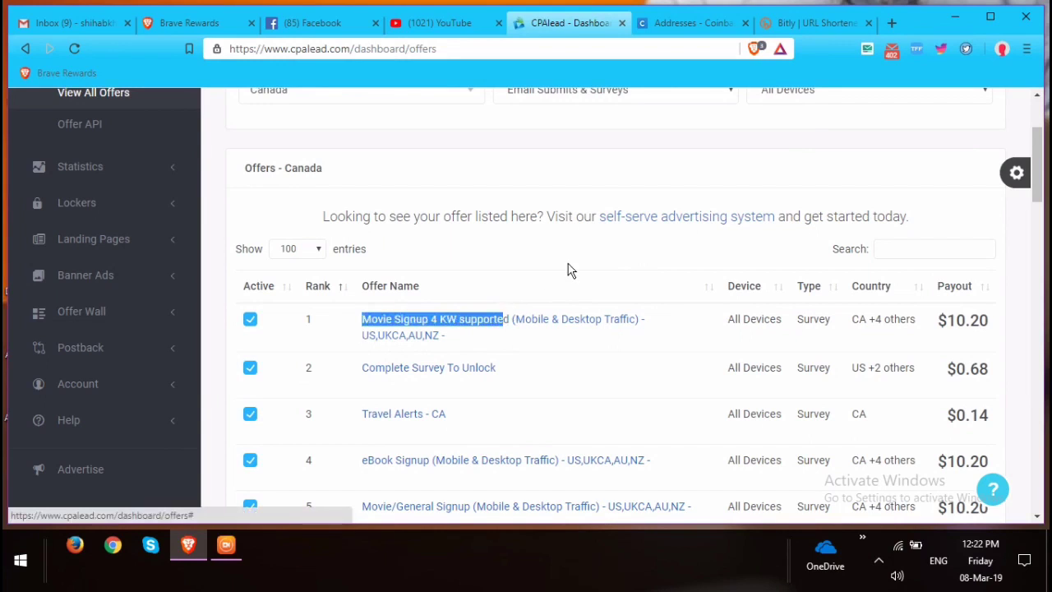
pyautogui.click(567, 263)
pyautogui.click(506, 326)
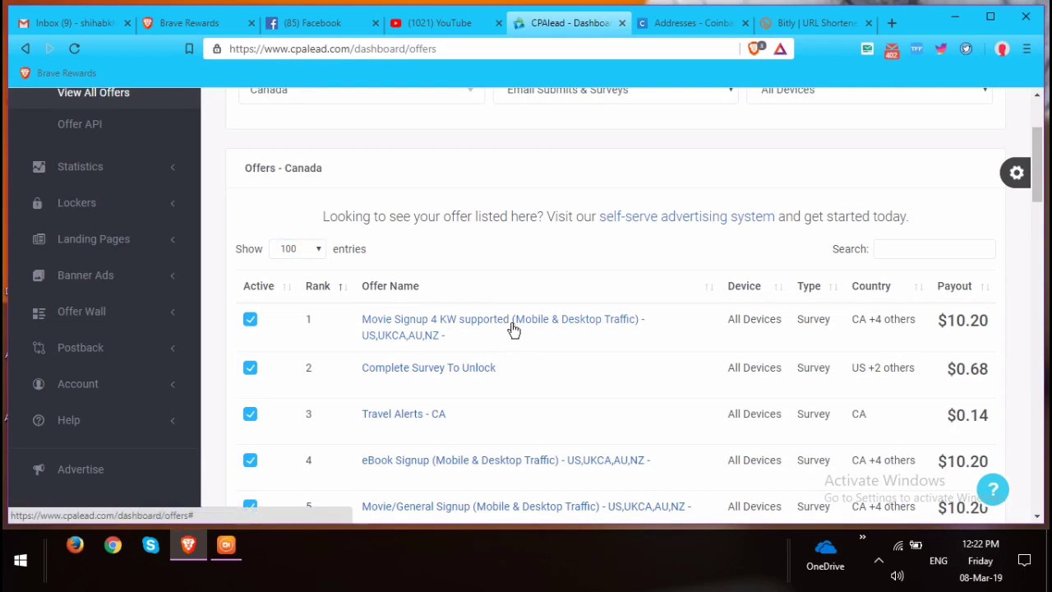
pyautogui.click(505, 328)
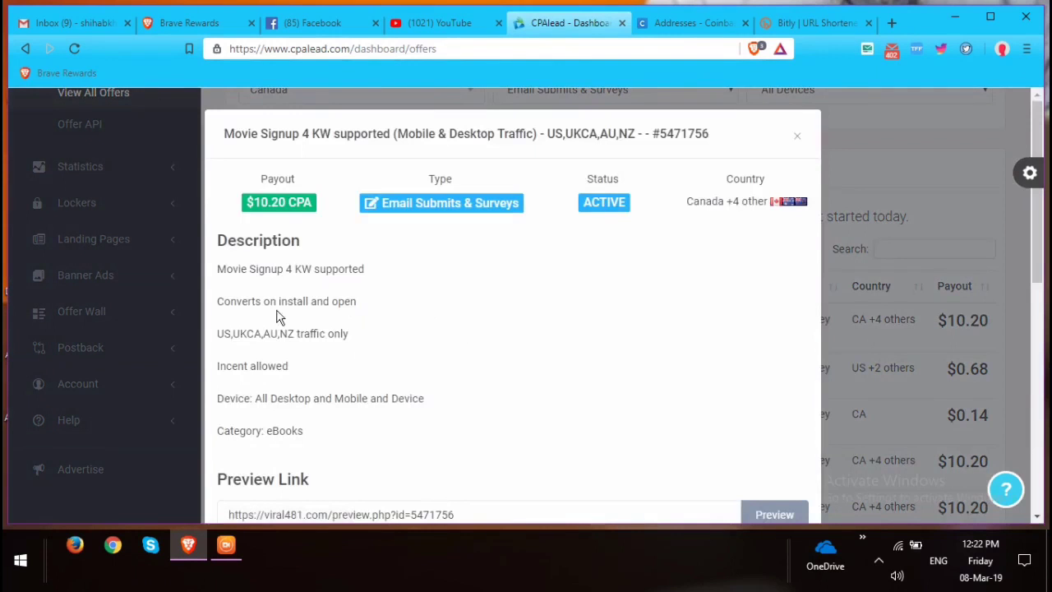
pyautogui.scroll(-1, 275, 307)
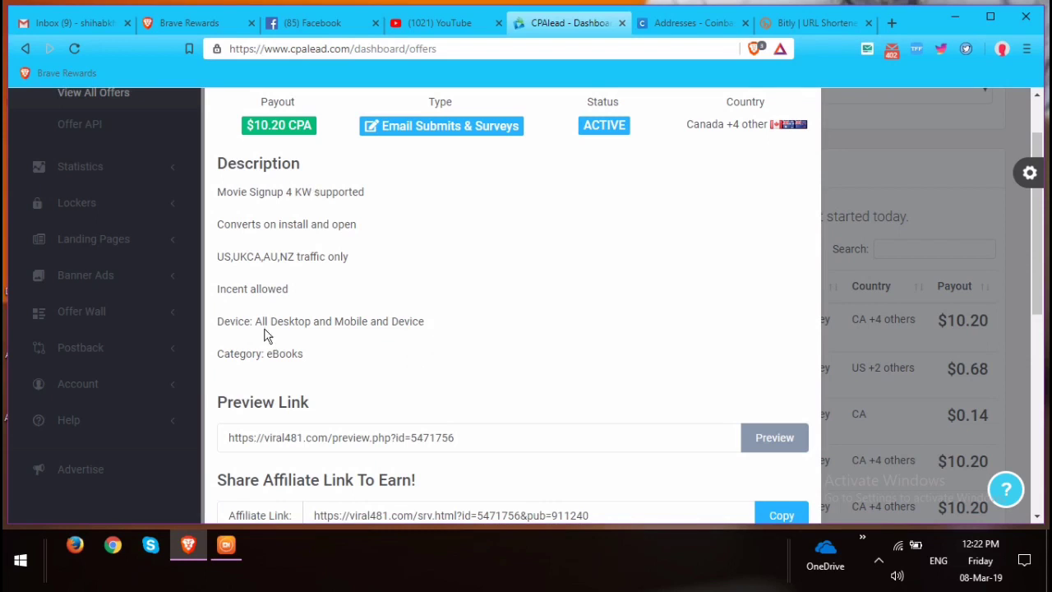
pyautogui.moveTo(251, 321); pyautogui.dragTo(404, 342)
pyautogui.click(328, 303)
pyautogui.moveTo(250, 225); pyautogui.dragTo(390, 230)
pyautogui.click(372, 249)
pyautogui.moveTo(294, 258); pyautogui.dragTo(378, 261)
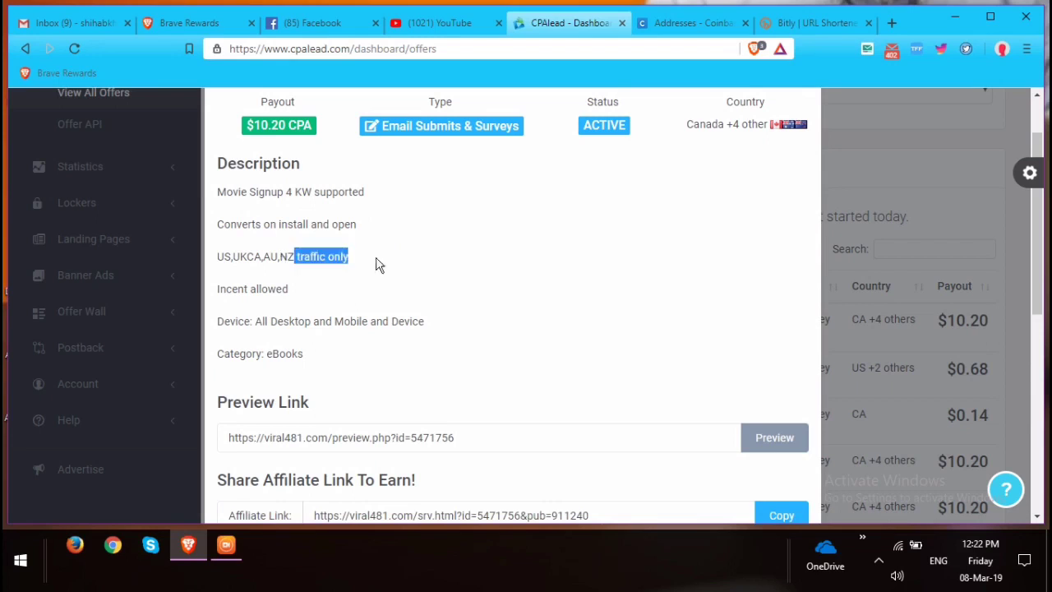
pyautogui.click(297, 287)
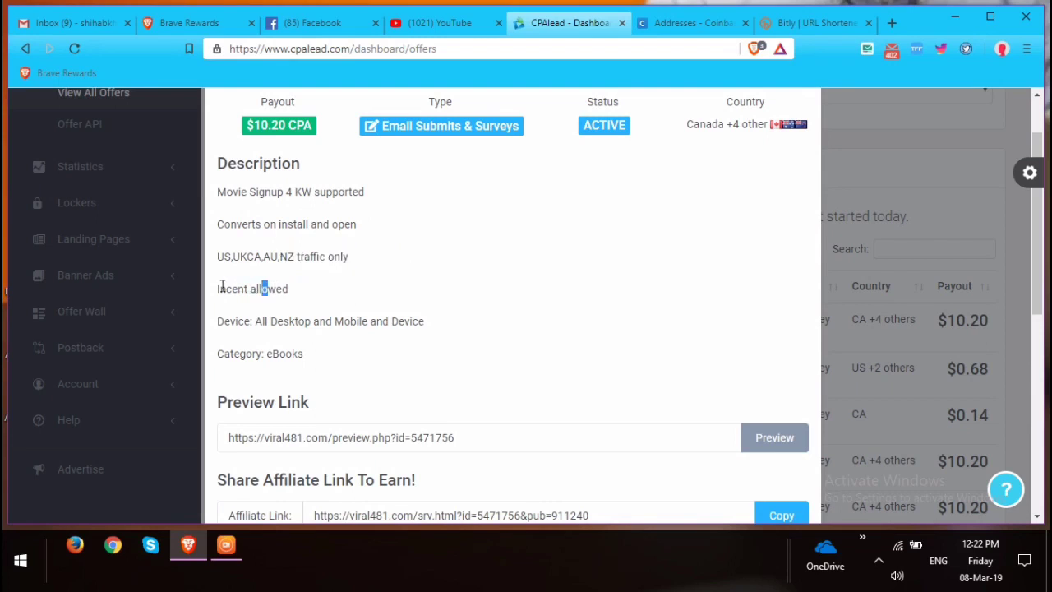
pyautogui.moveTo(218, 287); pyautogui.dragTo(331, 292)
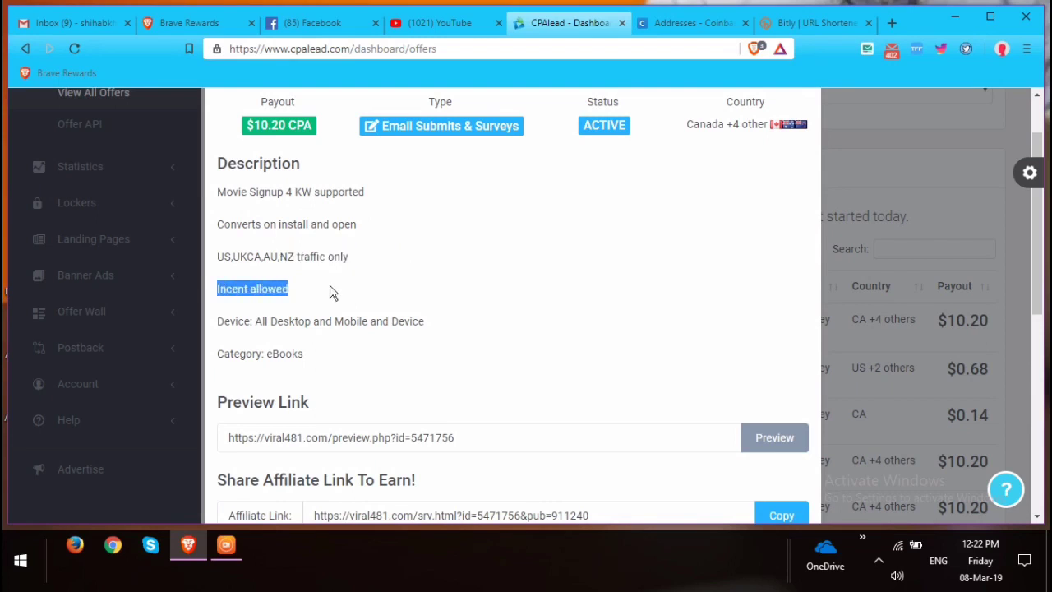
pyautogui.click(281, 323)
# Close the offer details to return to the Canada Email Submits & Surveys list.
pyautogui.scroll(1, 350, 343)
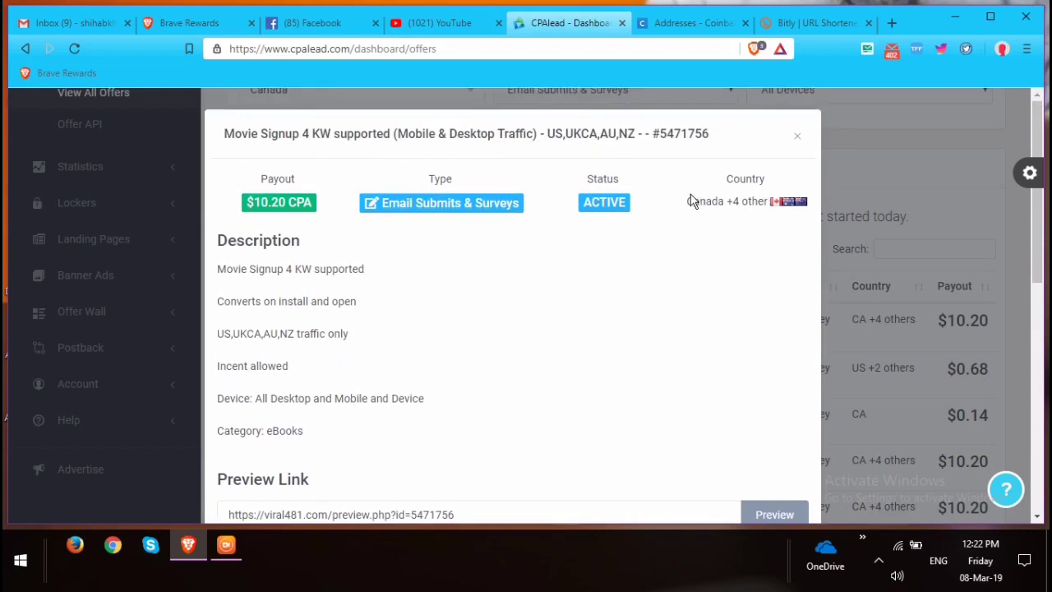
pyautogui.scroll(-4, 399, 446)
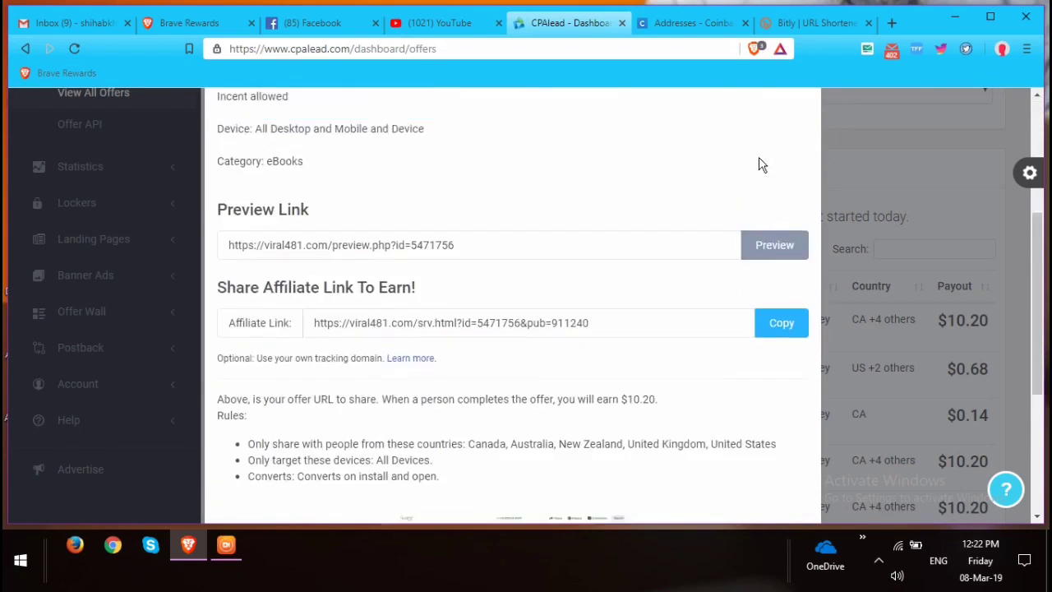
pyautogui.scroll(4, 772, 152)
pyautogui.click(795, 139)
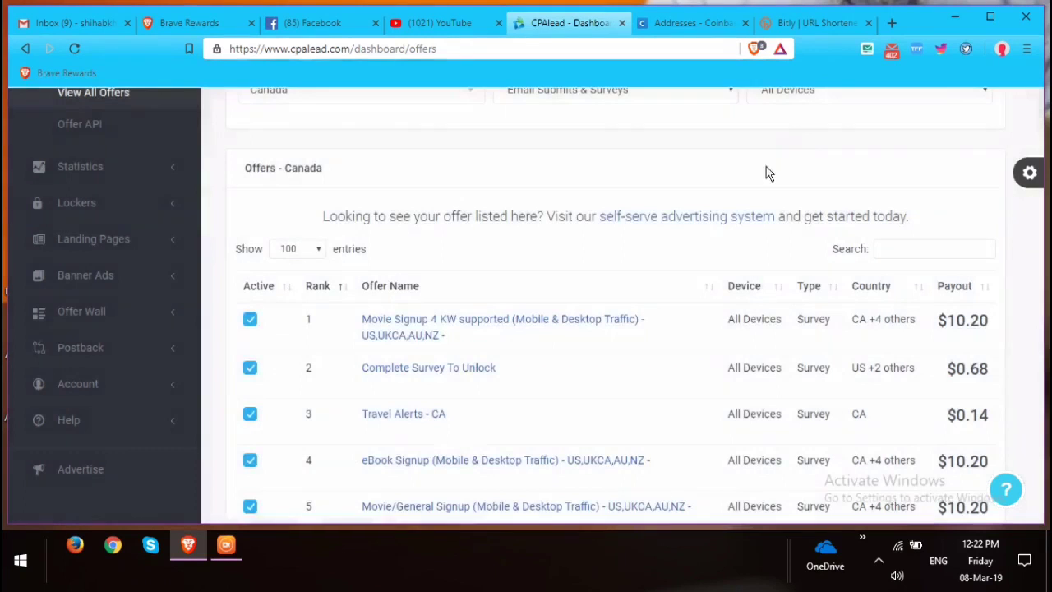
pyautogui.scroll(2, 485, 411)
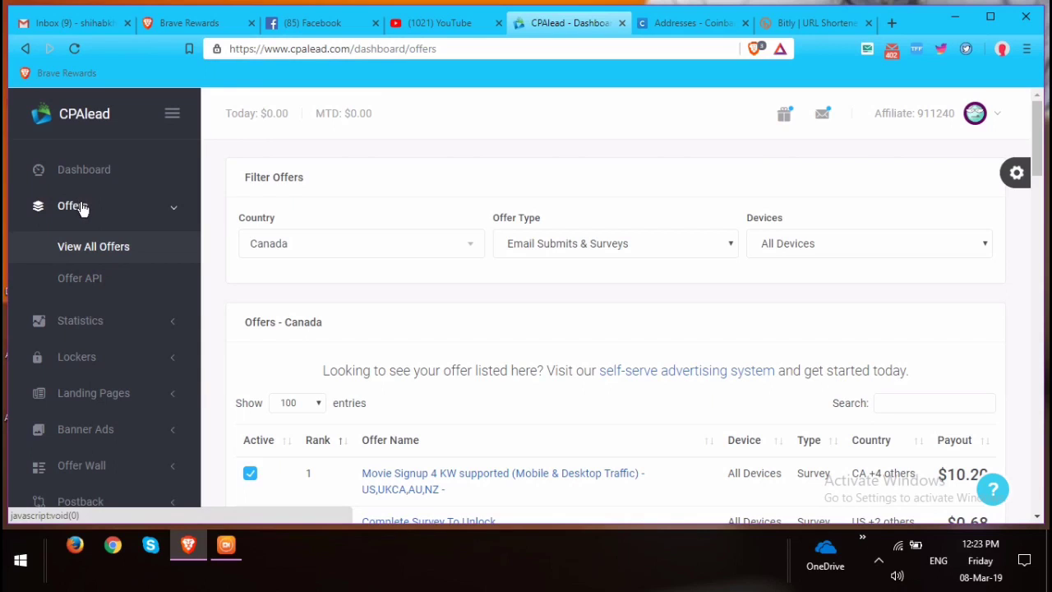
# Go to the Dashboard, note today's $0.00 earnings, and dismiss the Adblock Detected notice.
pyautogui.click(103, 177)
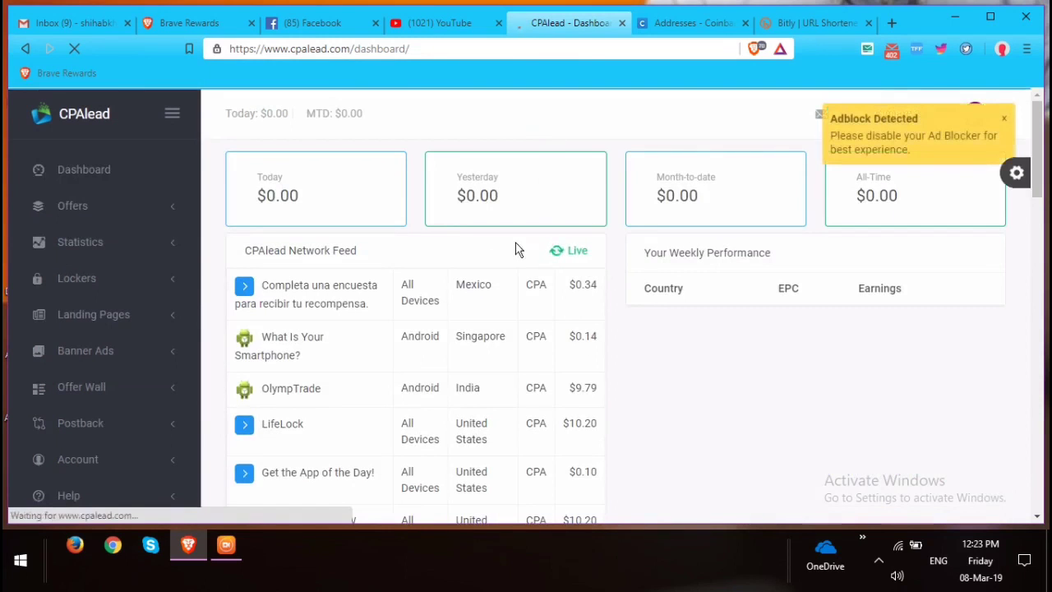
pyautogui.moveTo(258, 194); pyautogui.dragTo(336, 197)
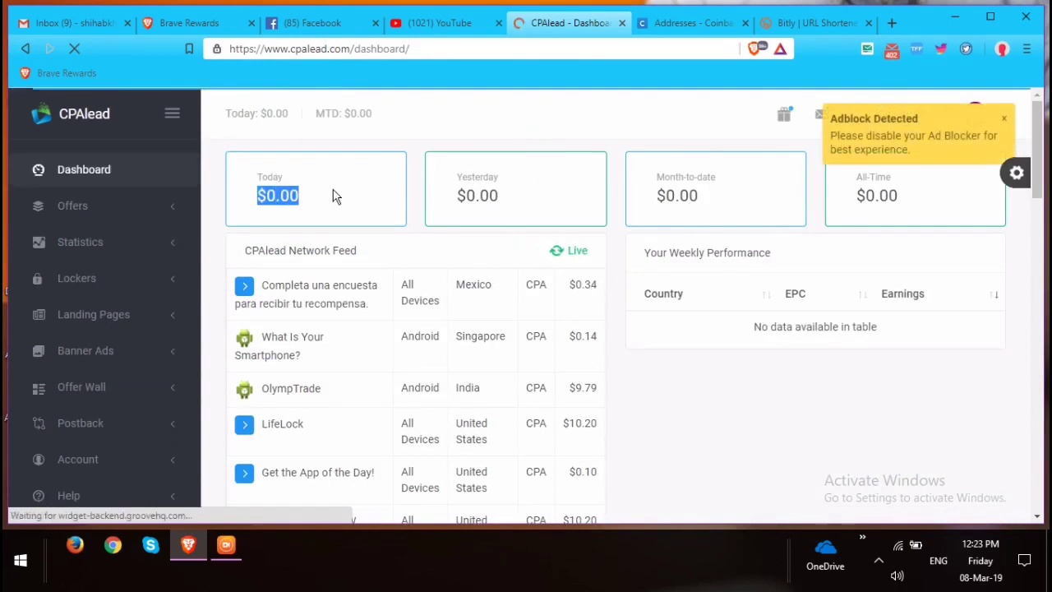
pyautogui.click(1003, 120)
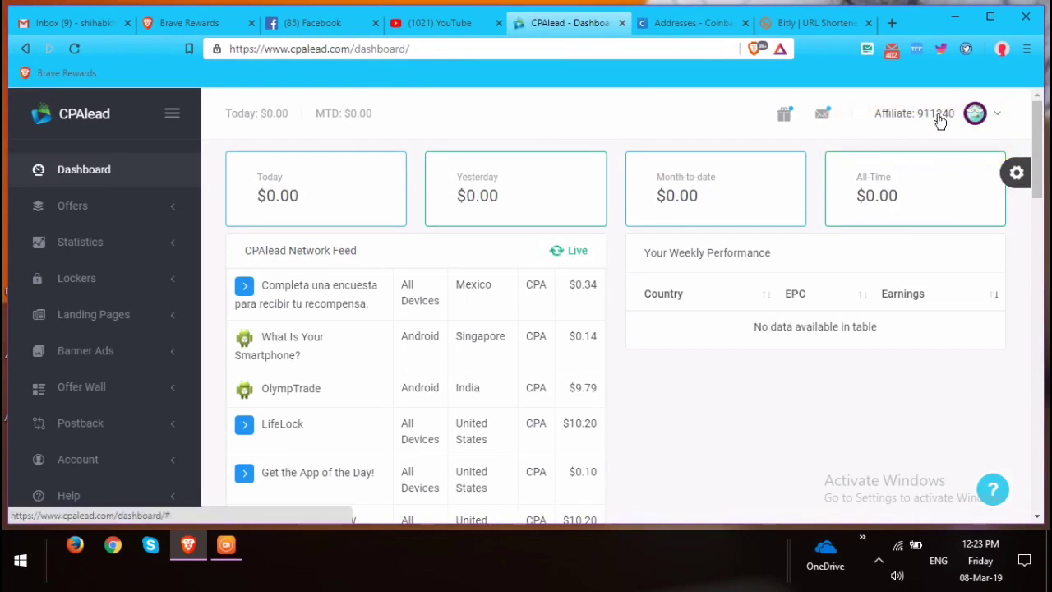
pyautogui.click(939, 119)
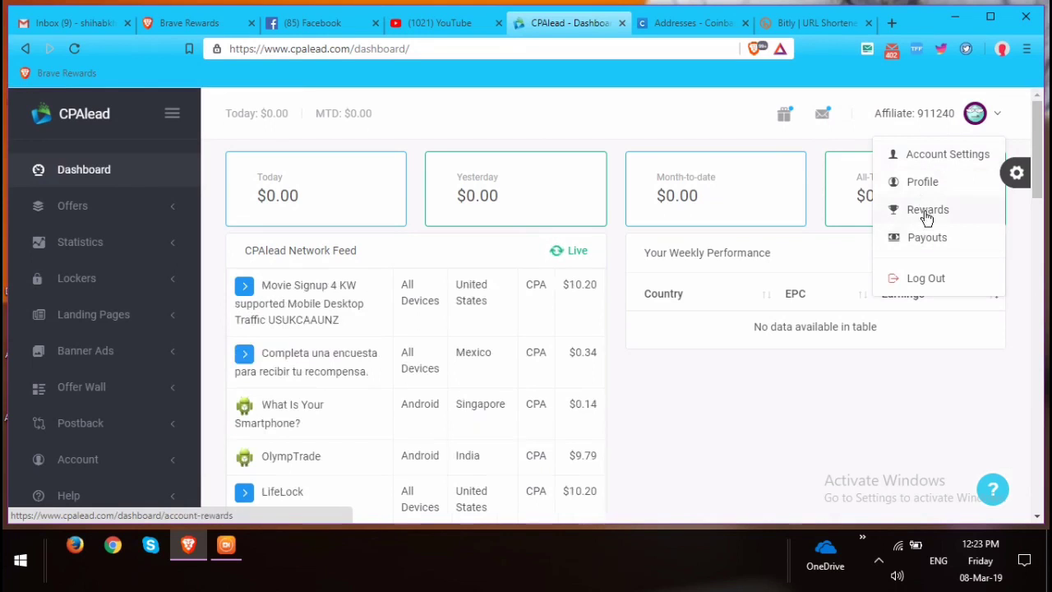
pyautogui.click(915, 115)
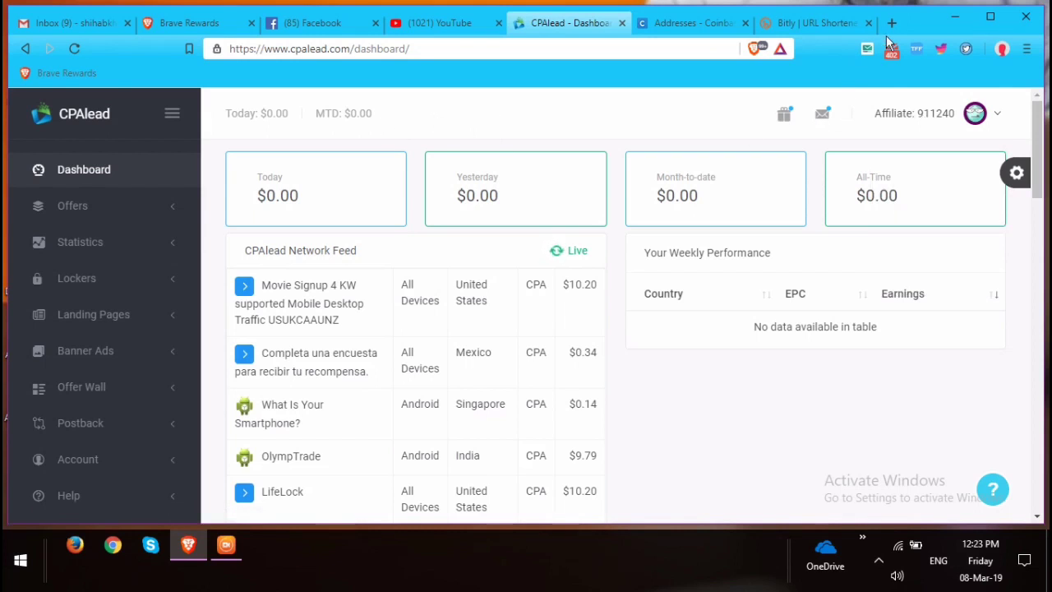
# Scroll through Today's Top Offers and the Ready to Promote Landing Pages section.
pyautogui.scroll(-5, 824, 392)
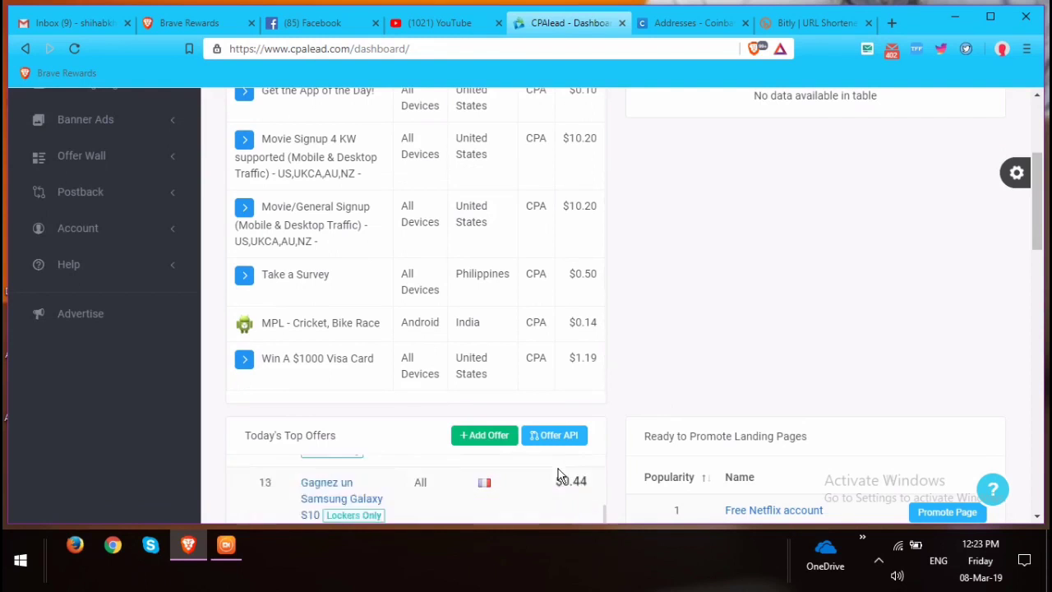
pyautogui.scroll(-1, 656, 483)
pyautogui.scroll(-15, 655, 483)
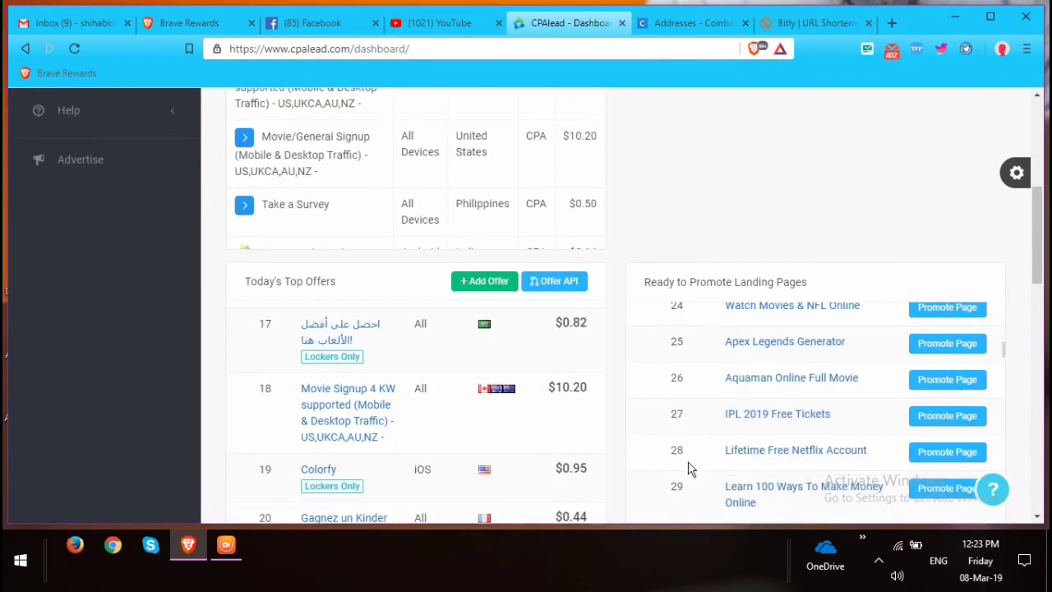
pyautogui.scroll(-3, 756, 356)
pyautogui.scroll(15, 750, 362)
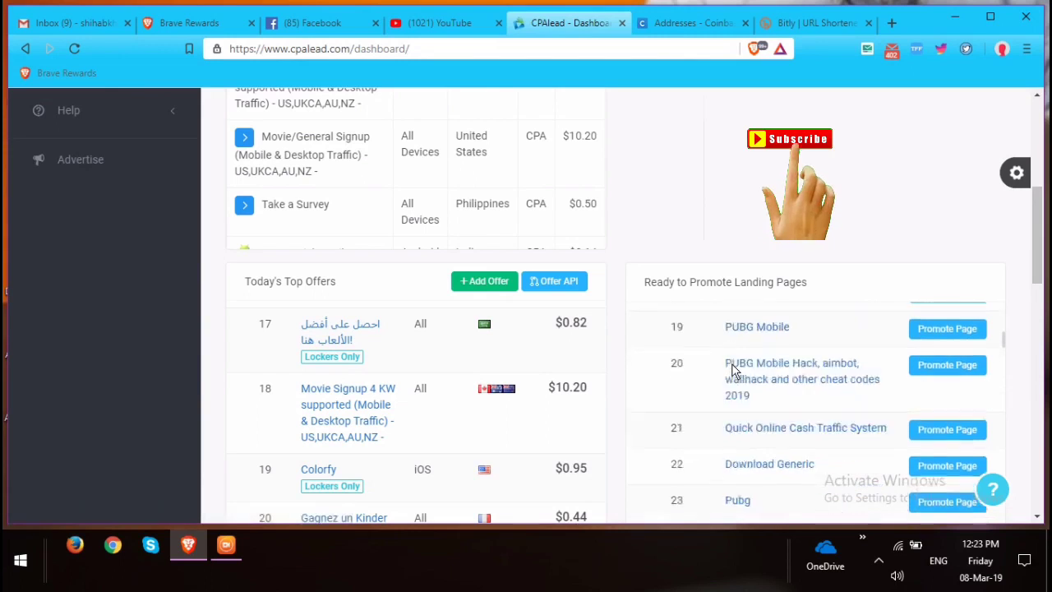
pyautogui.scroll(3, 745, 363)
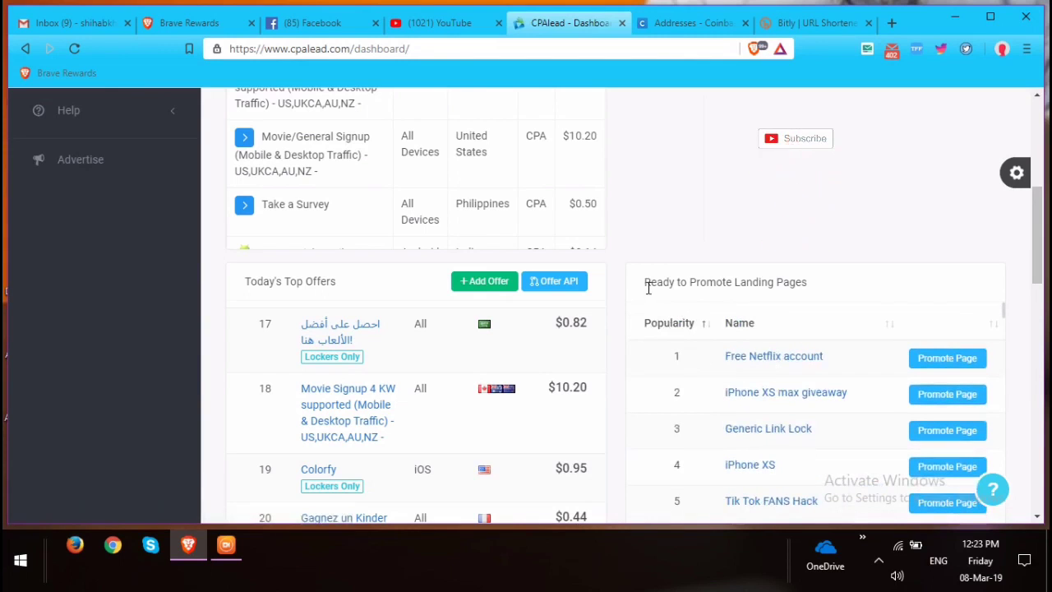
pyautogui.moveTo(672, 277); pyautogui.dragTo(827, 282)
pyautogui.click(827, 282)
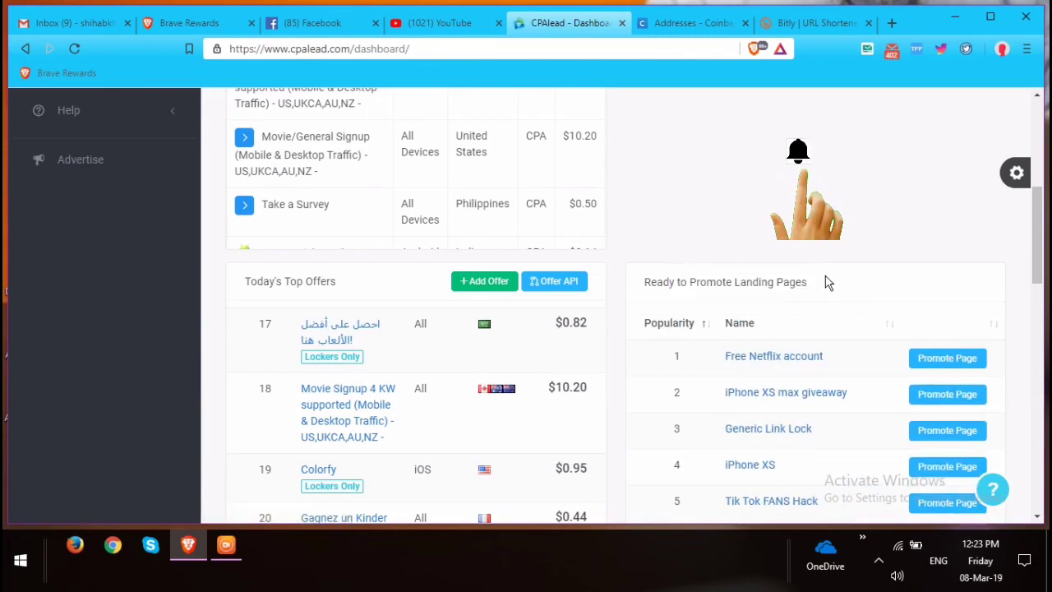
pyautogui.scroll(-1, 838, 395)
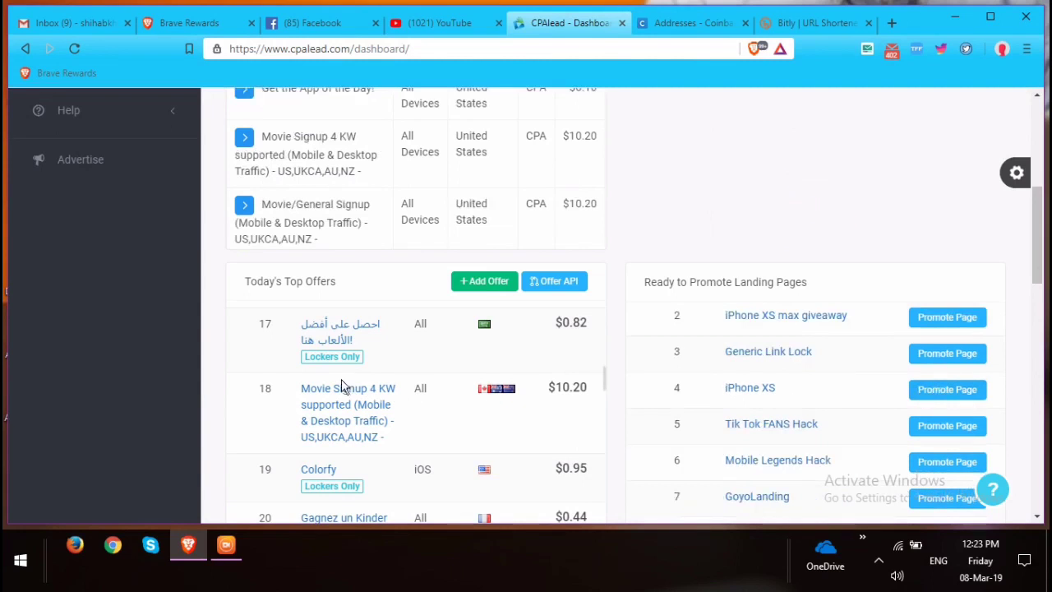
pyautogui.scroll(-5, 342, 387)
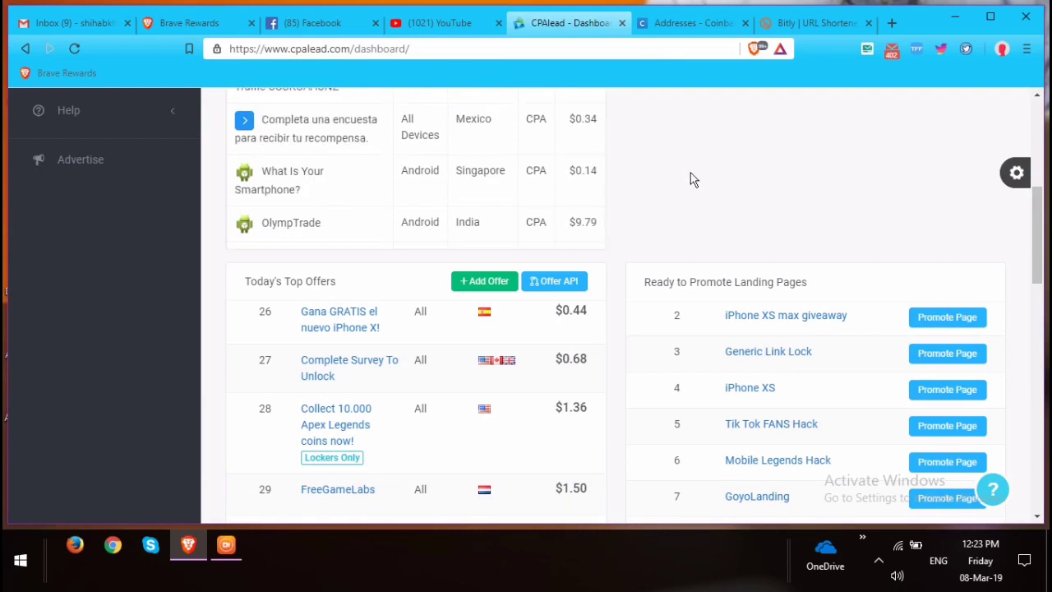
pyautogui.scroll(5, 715, 184)
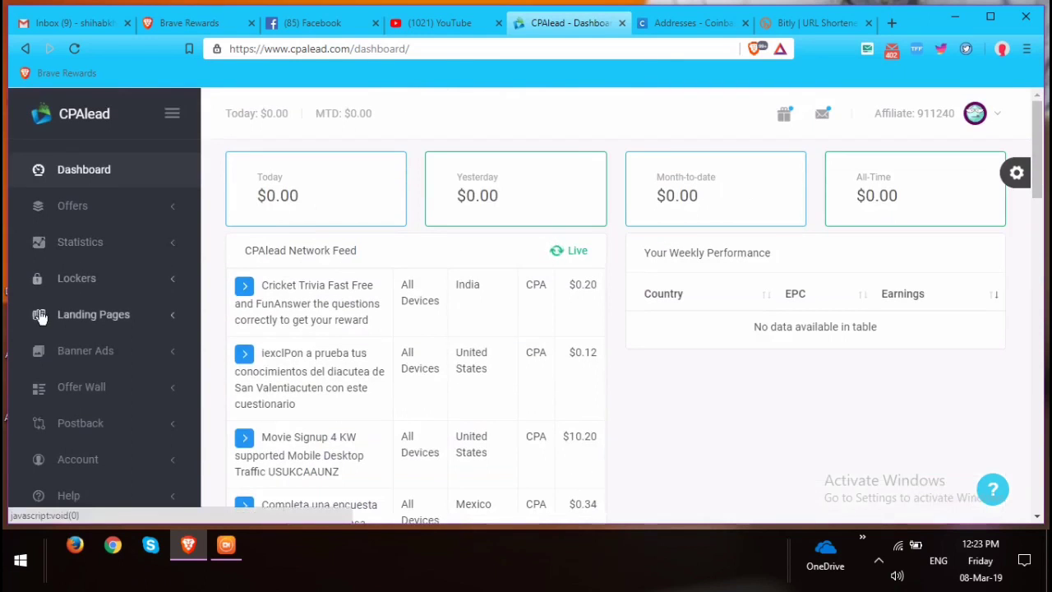
# Expand Offer Wall, Landing Pages and Offers in the sidebar to reveal View All Offers and Offer API.
pyautogui.scroll(-1, 109, 351)
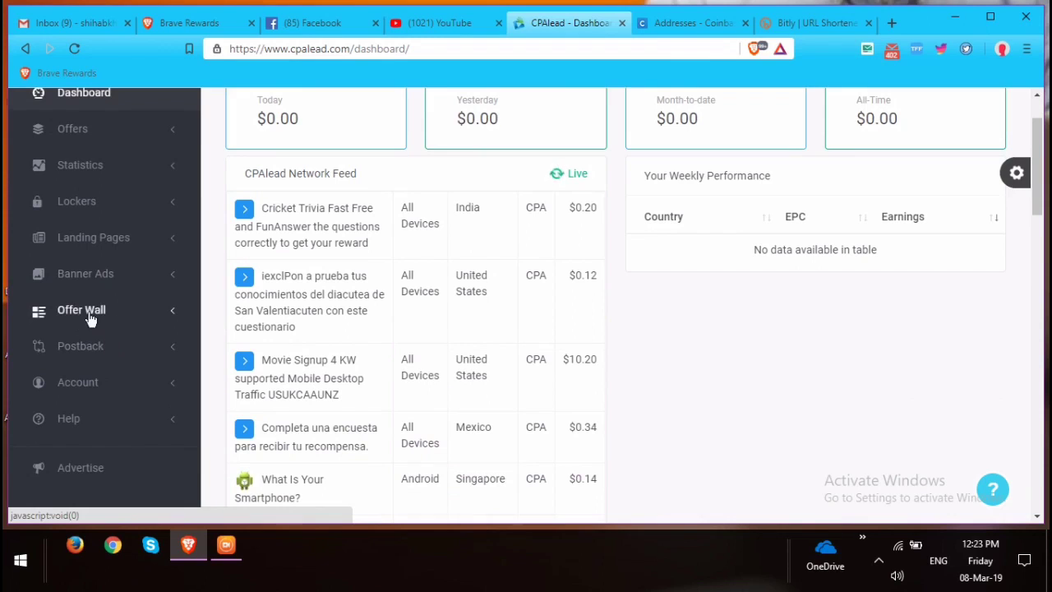
pyautogui.scroll(1, 102, 319)
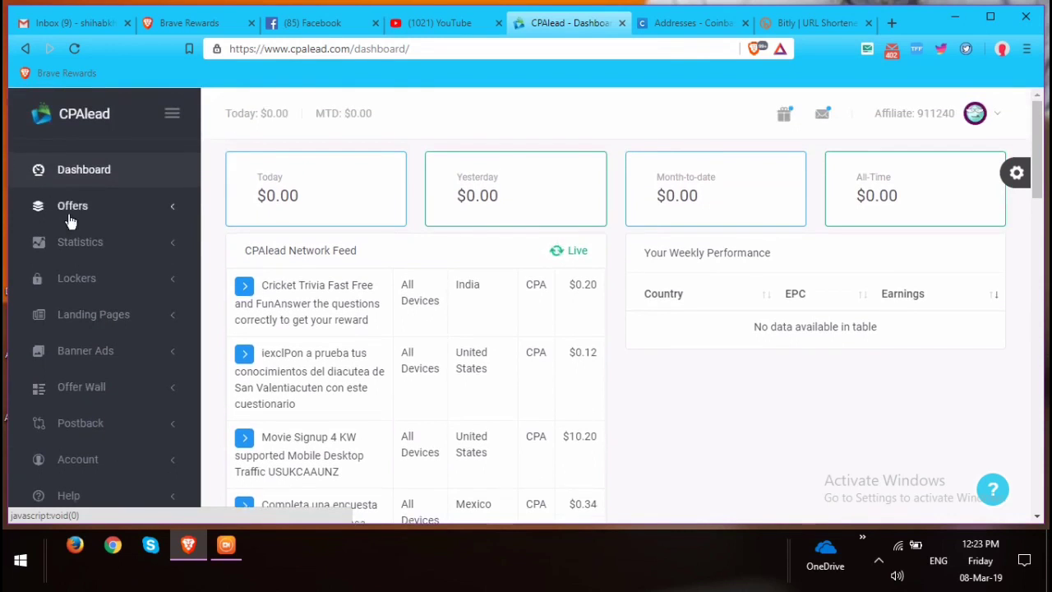
pyautogui.click(87, 394)
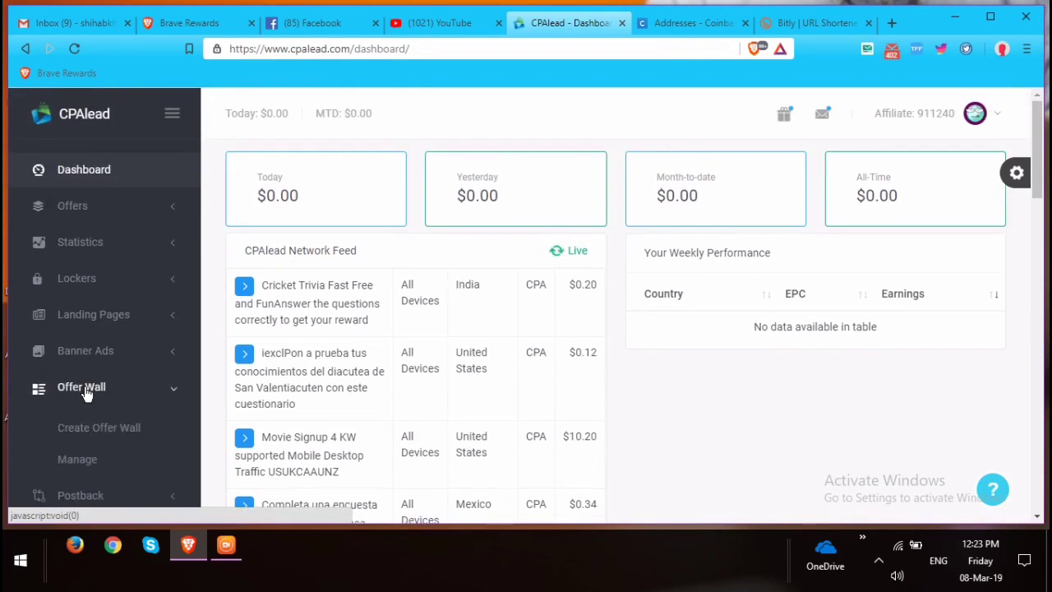
pyautogui.scroll(-1, 86, 393)
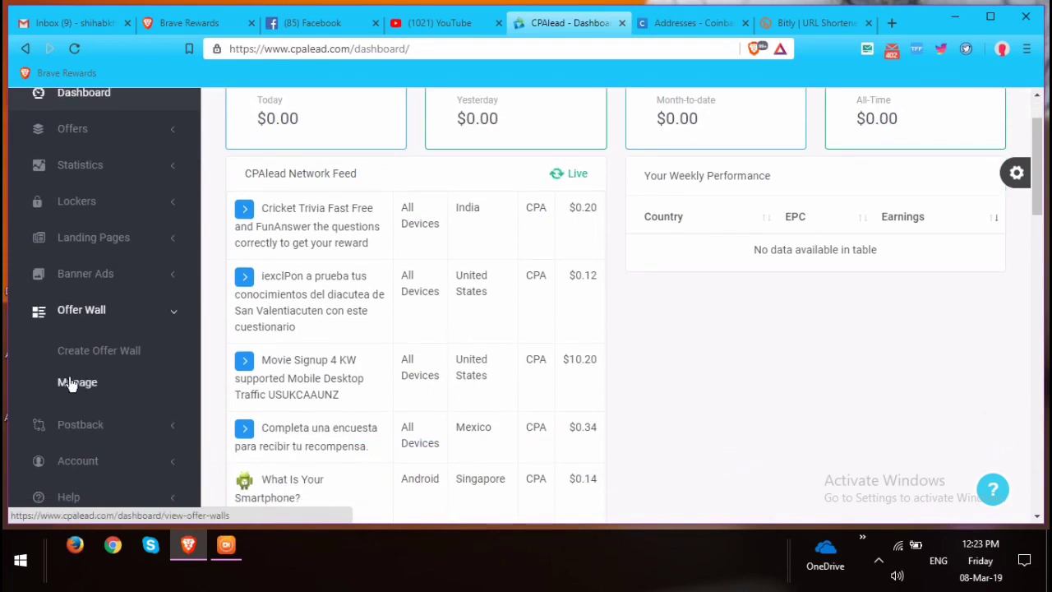
pyautogui.click(98, 245)
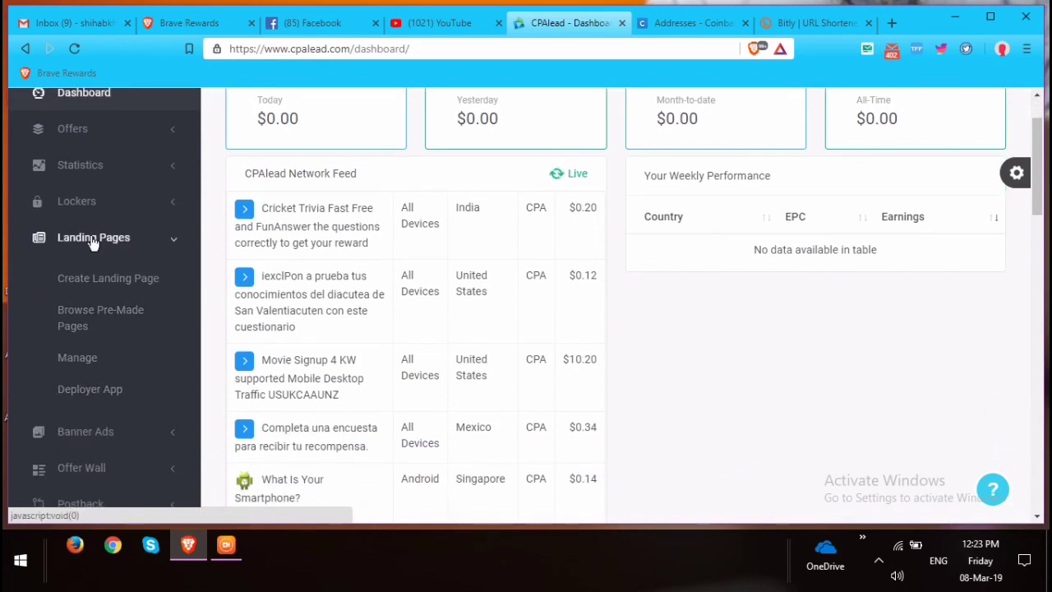
pyautogui.scroll(1, 94, 217)
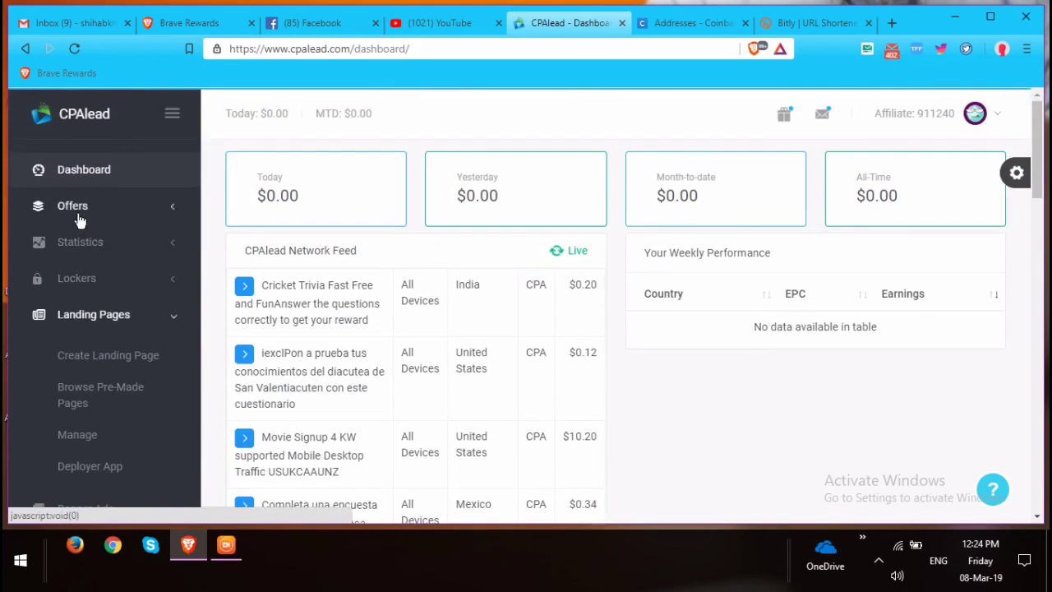
pyautogui.click(79, 219)
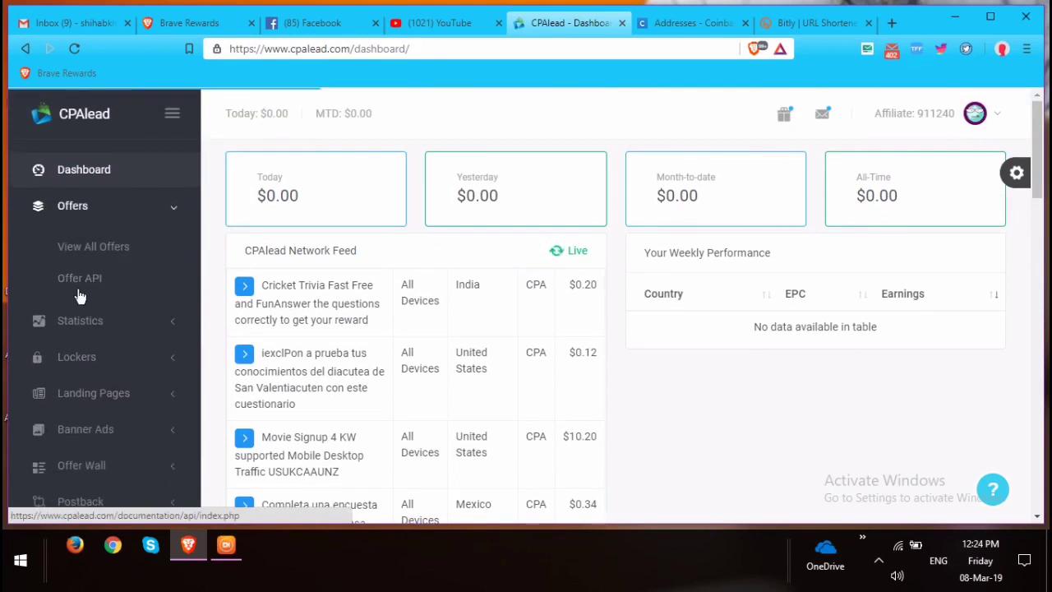
# Open View All Offers and check the filters, keeping All Devices and United States.
pyautogui.click(113, 250)
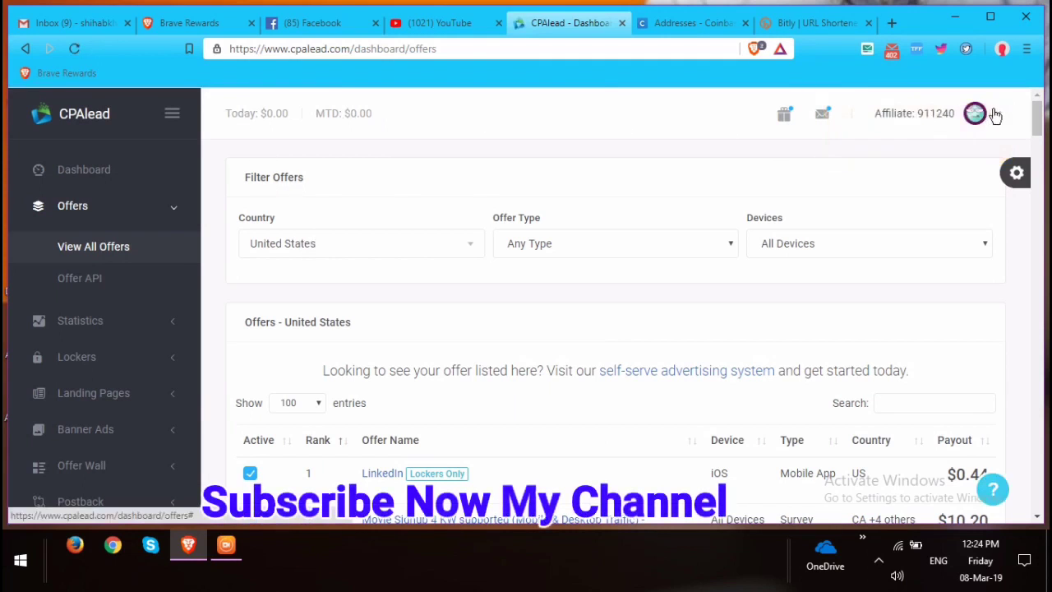
pyautogui.click(542, 243)
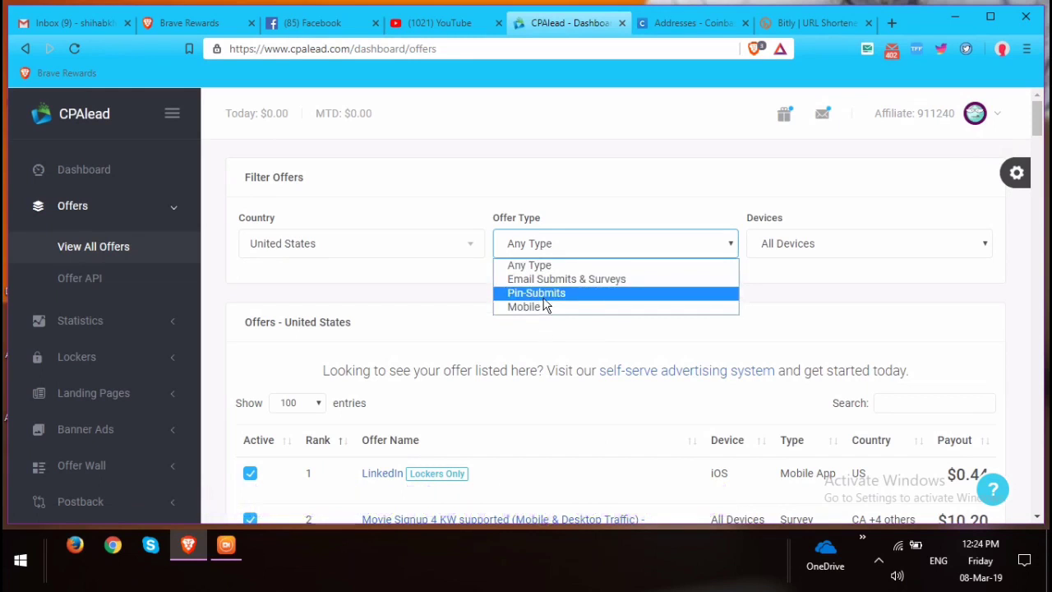
pyautogui.click(546, 245)
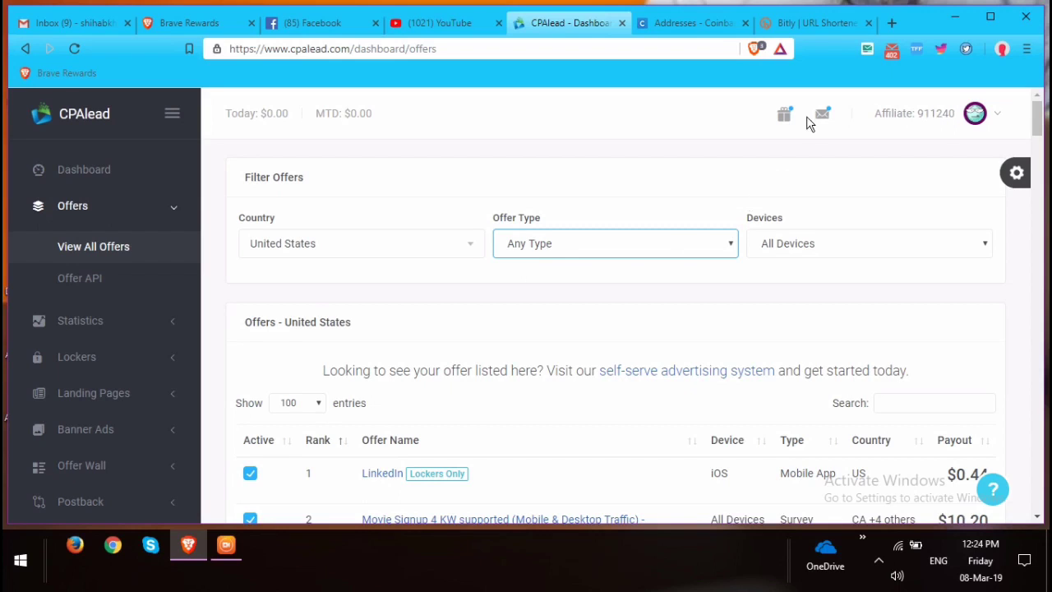
pyautogui.click(793, 245)
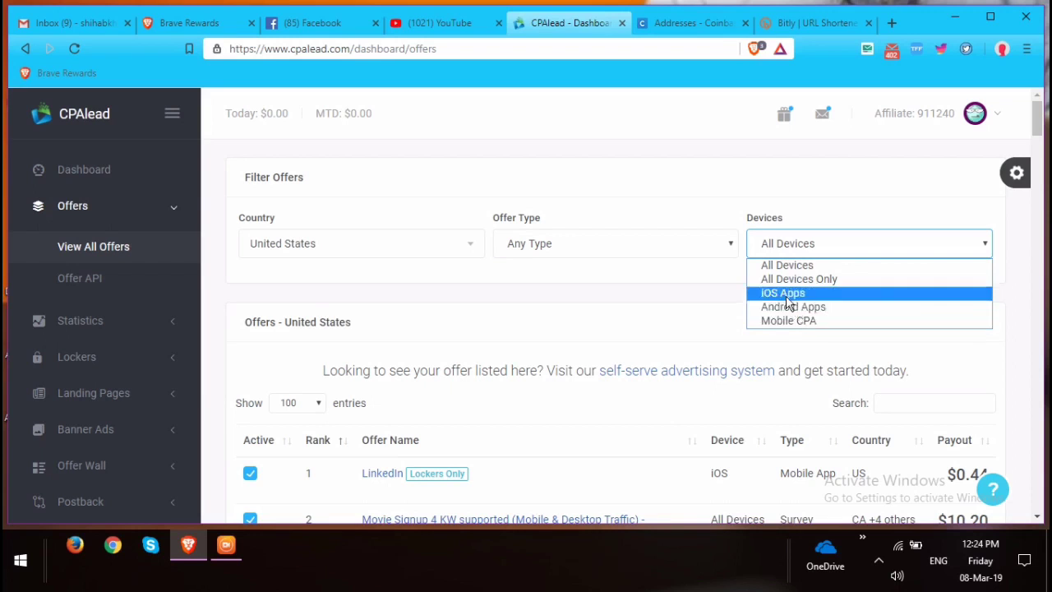
pyautogui.click(787, 266)
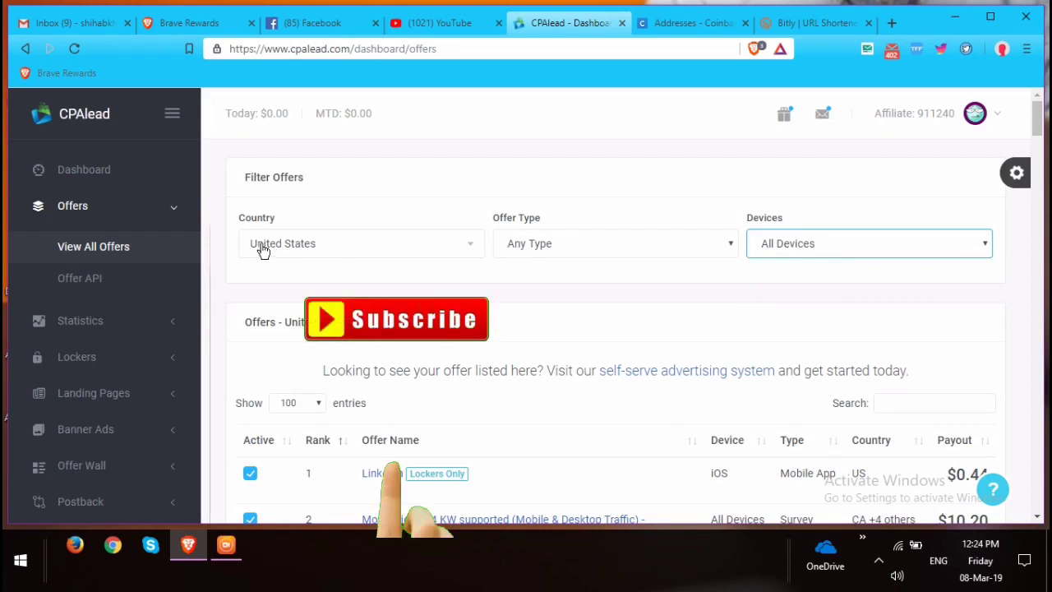
pyautogui.click(340, 243)
pyautogui.scroll(-3, 304, 341)
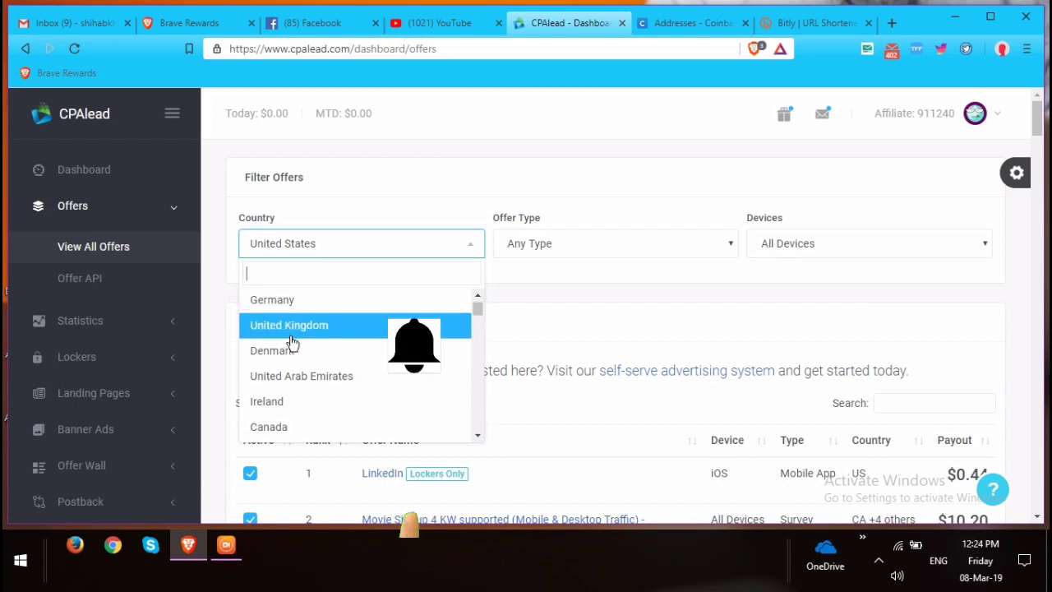
pyautogui.scroll(-2, 289, 349)
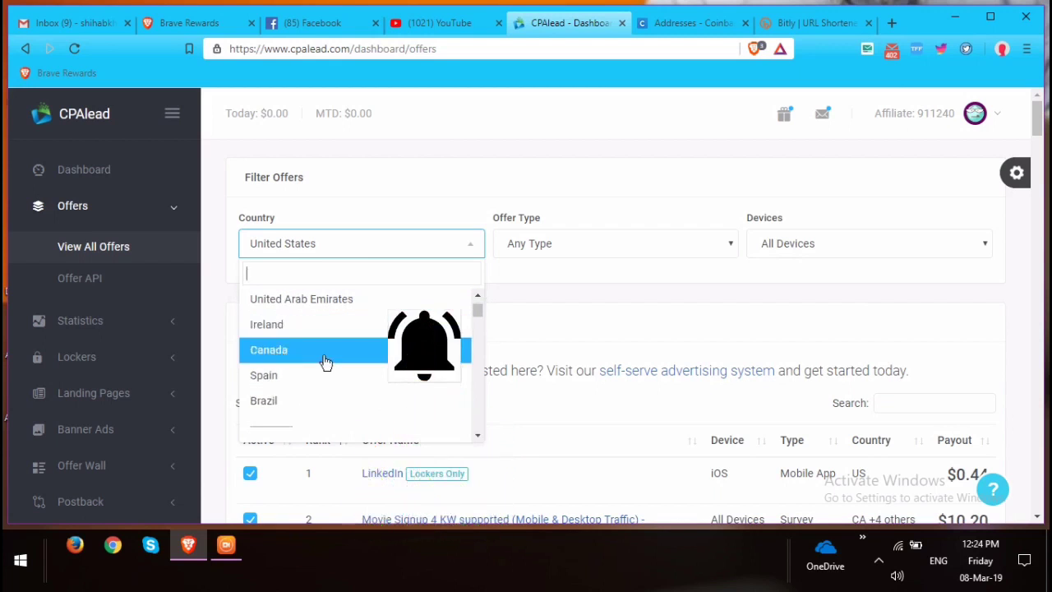
pyautogui.scroll(-2, 289, 375)
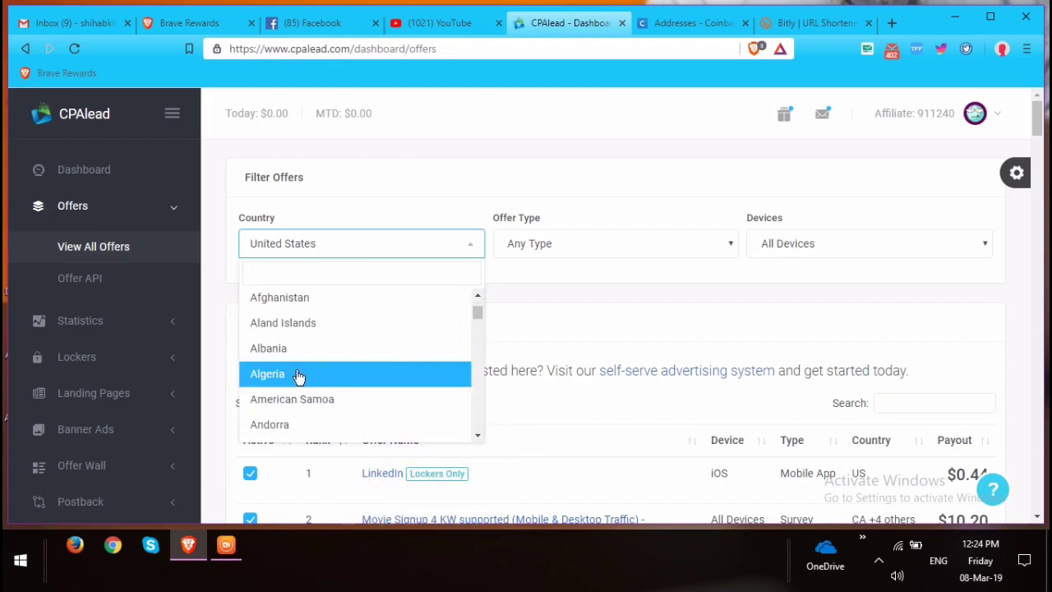
pyautogui.scroll(-2, 304, 373)
pyautogui.scroll(4, 316, 366)
pyautogui.scroll(3, 315, 361)
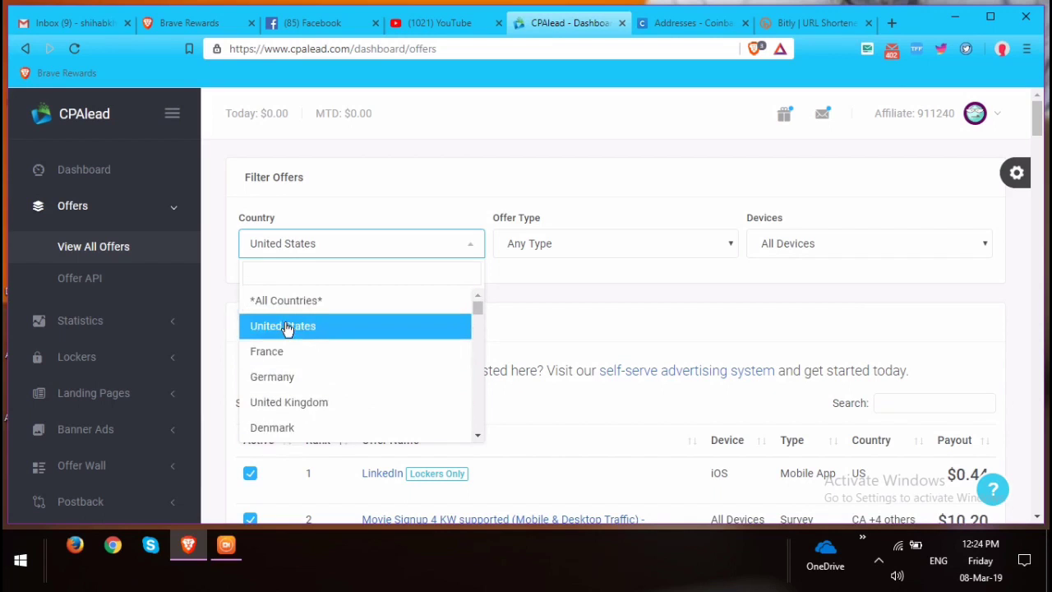
pyautogui.click(288, 326)
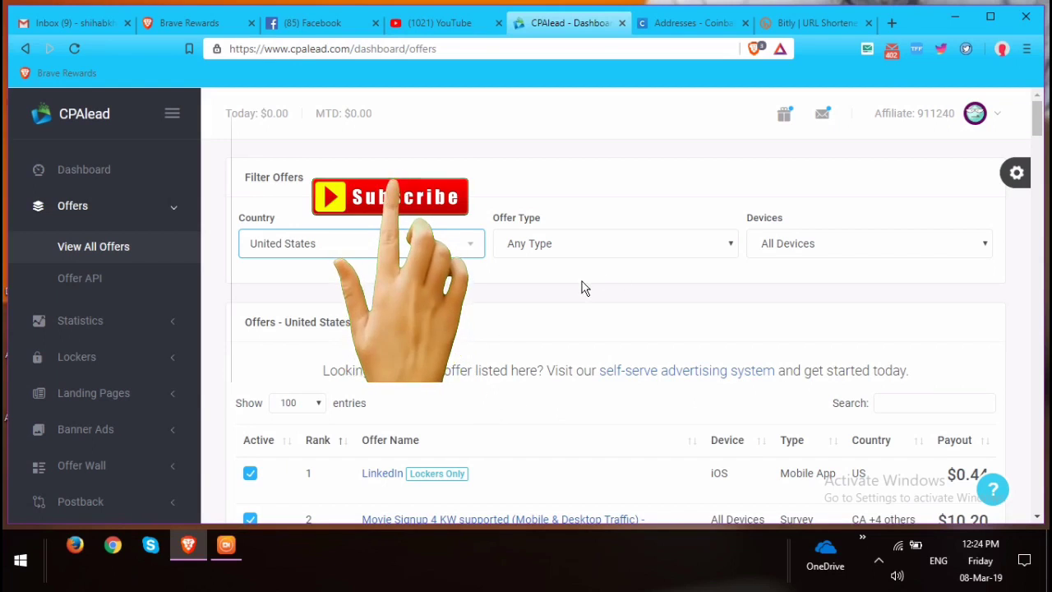
# Filter the offers to Pin-Submits and look over the six offers paying up to $13.60.
pyautogui.click(602, 252)
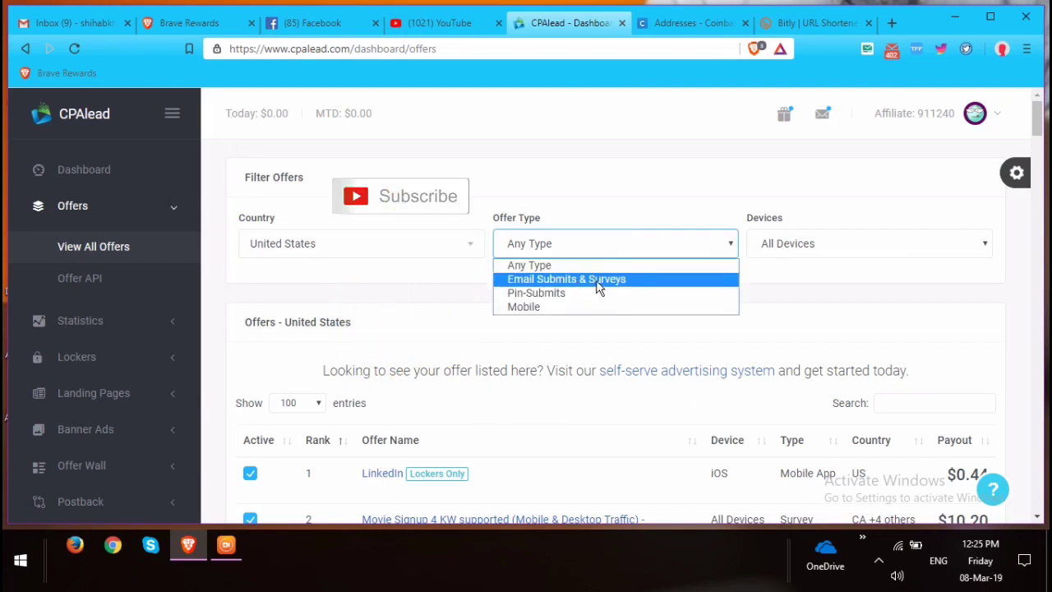
pyautogui.click(560, 295)
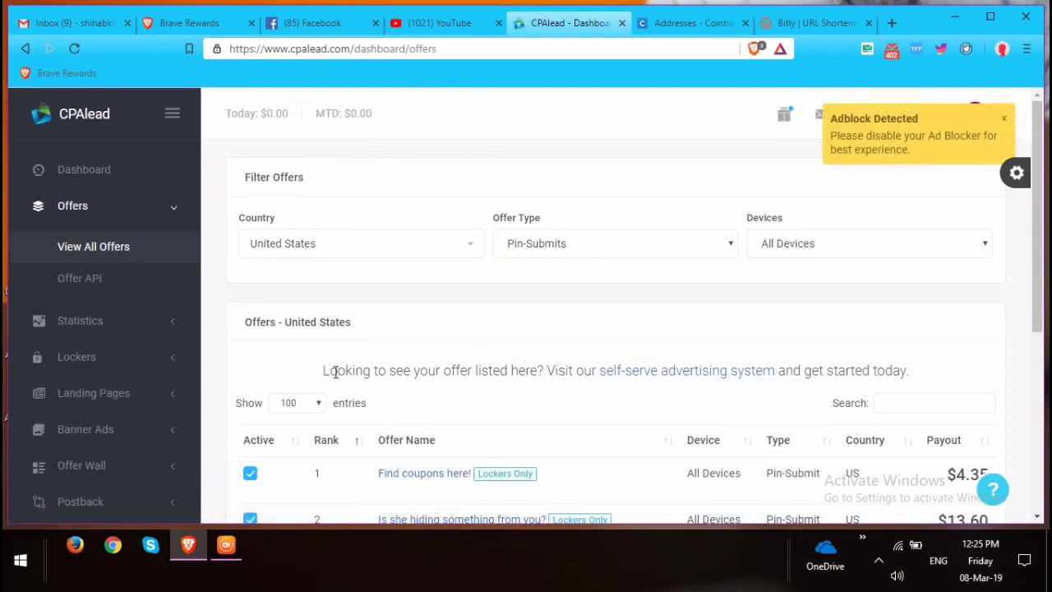
pyautogui.scroll(-2, 271, 403)
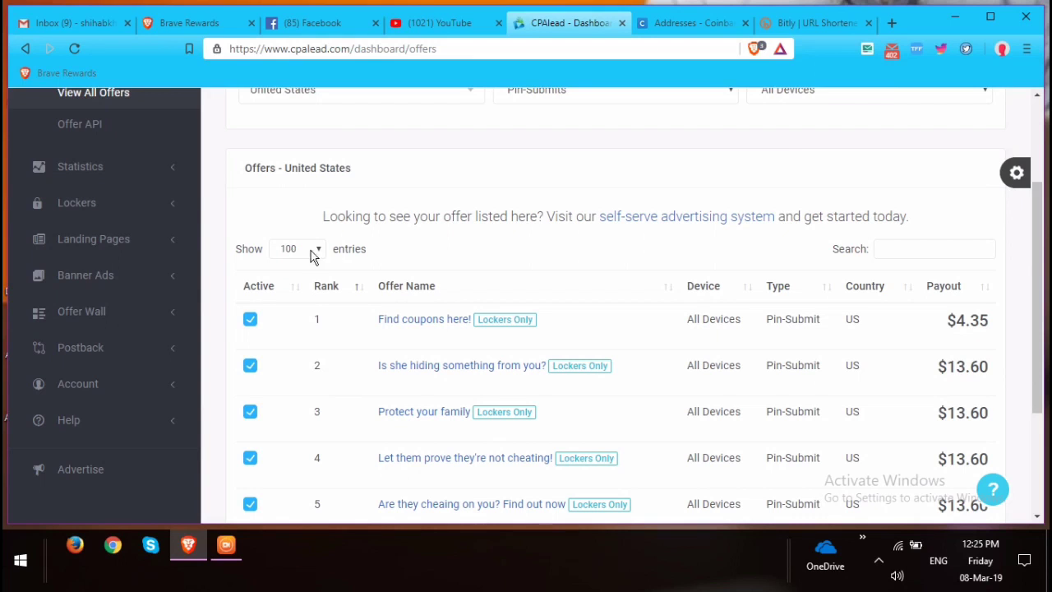
pyautogui.click(357, 253)
pyautogui.scroll(-2, 802, 279)
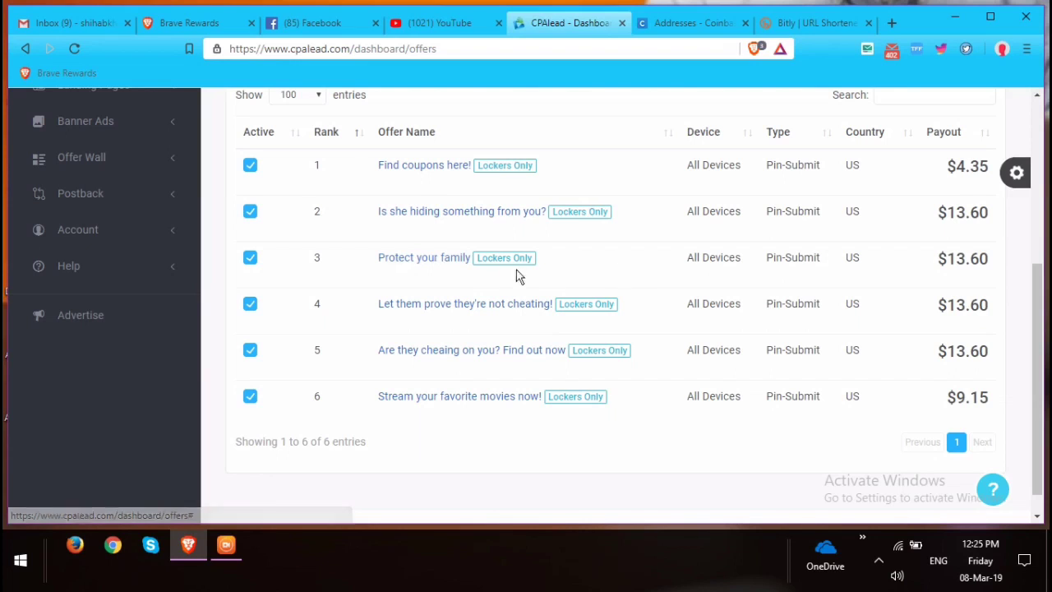
pyautogui.scroll(-1, 535, 393)
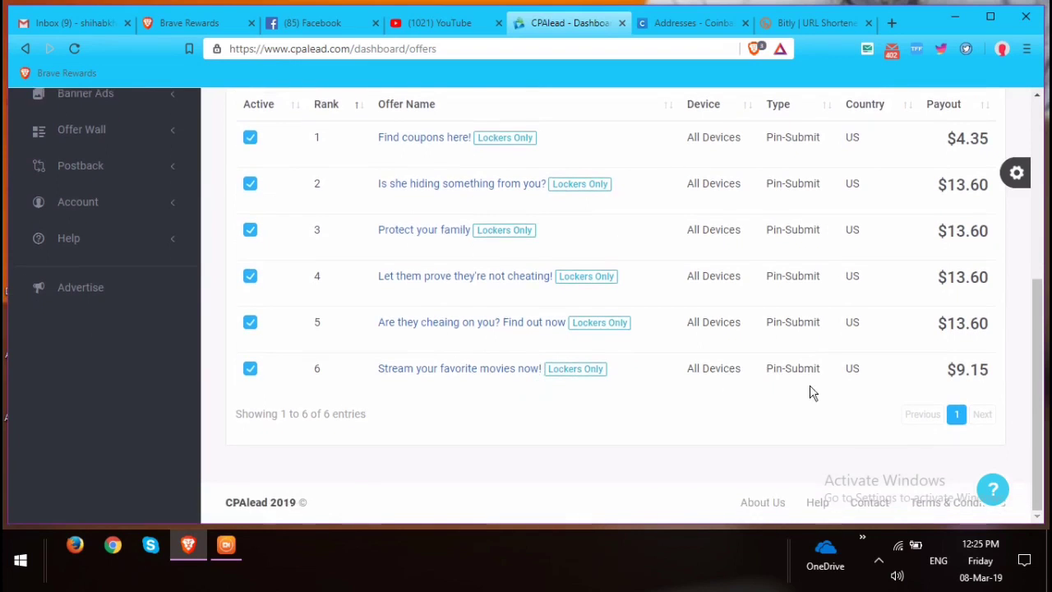
pyautogui.scroll(4, 608, 407)
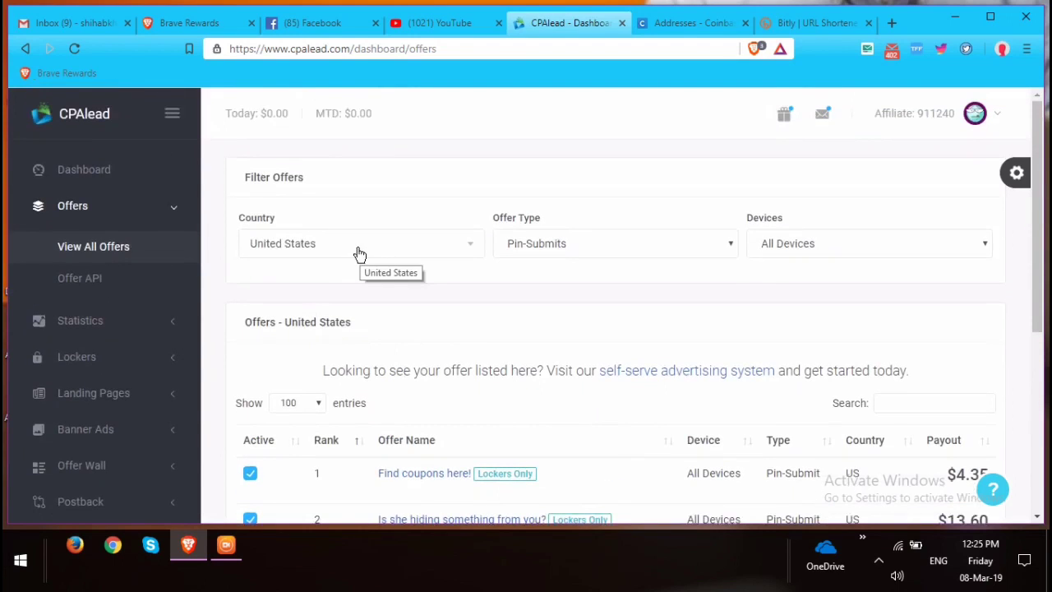
# Set Offer Type to Email Submits & Surveys and scroll the United States offers, led by the $10.20 Movie Signup.
pyautogui.click(577, 244)
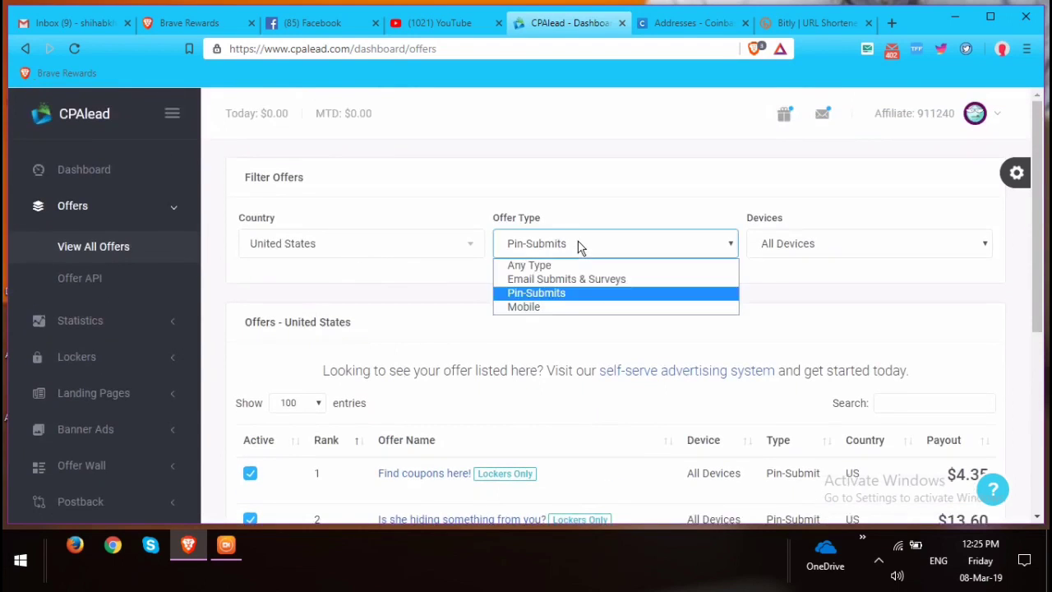
pyautogui.click(567, 281)
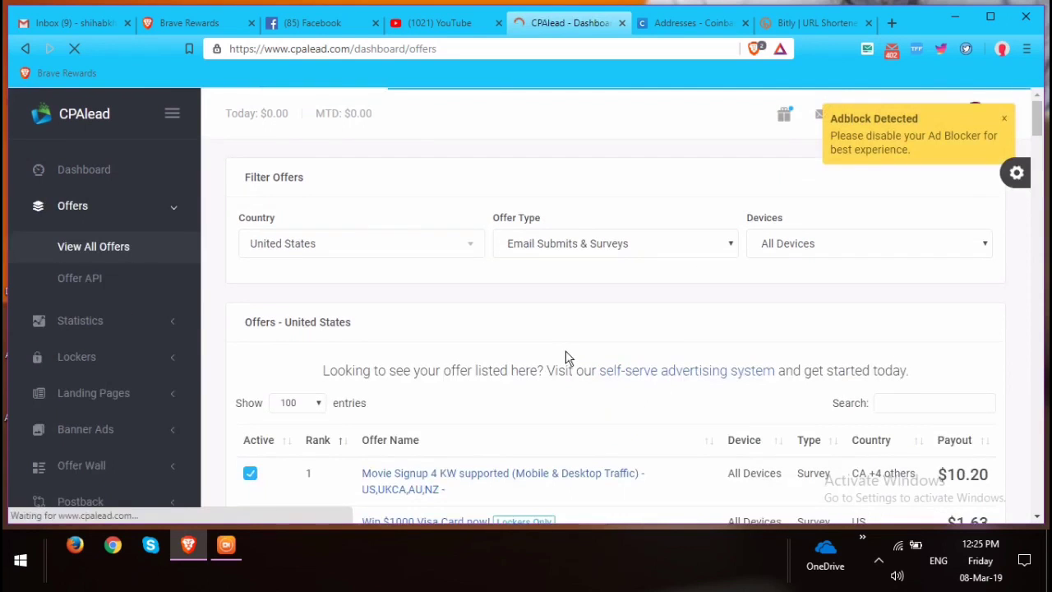
pyautogui.scroll(-3, 460, 436)
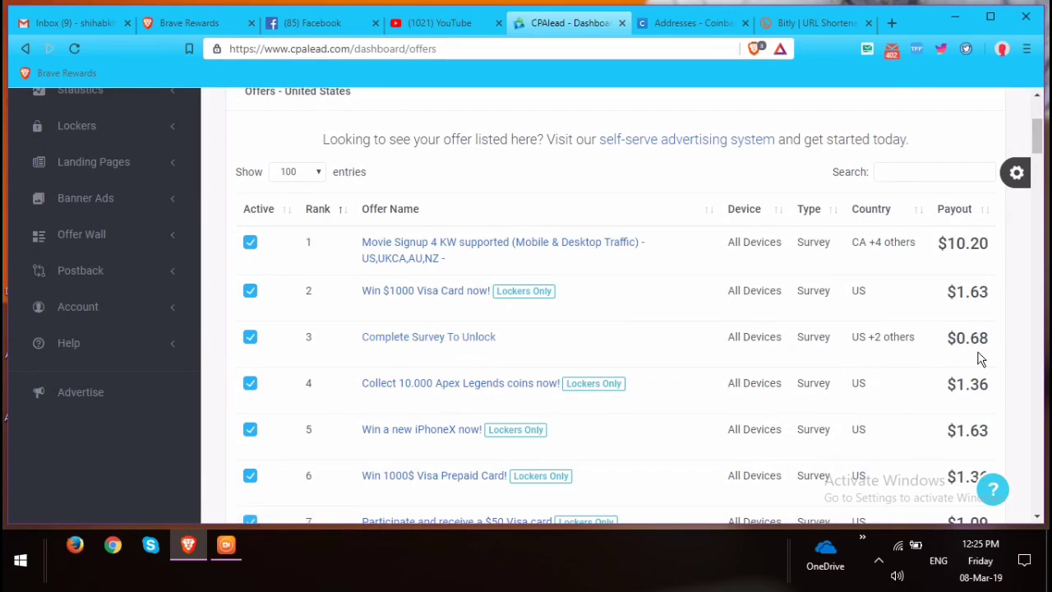
pyautogui.scroll(-2, 927, 372)
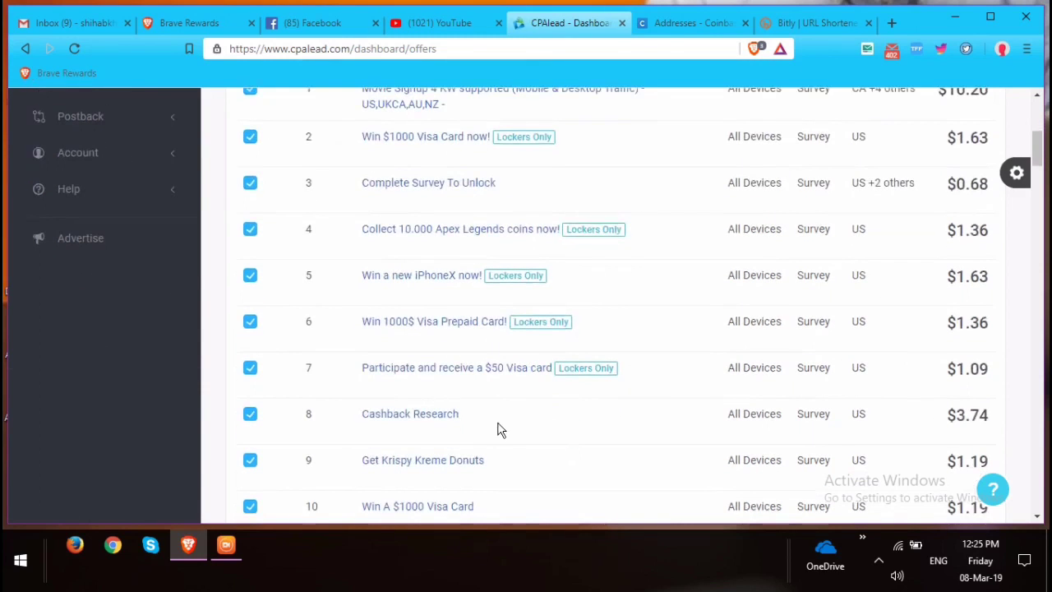
# Open the Cashback Research offer, review its $3.74 payout and United States rule, then close it.
pyautogui.click(395, 416)
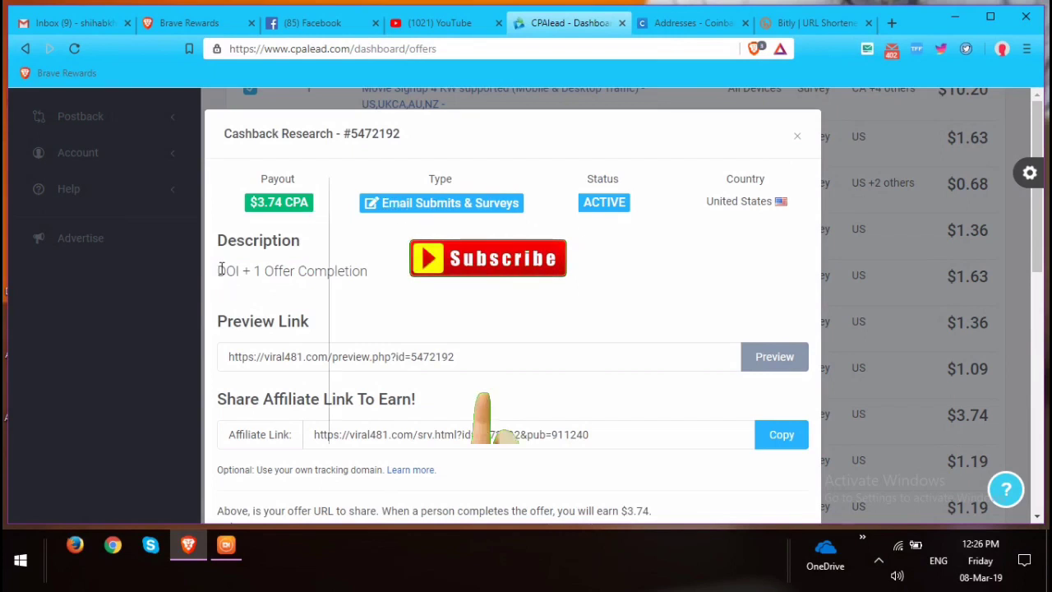
pyautogui.moveTo(220, 270); pyautogui.dragTo(386, 274)
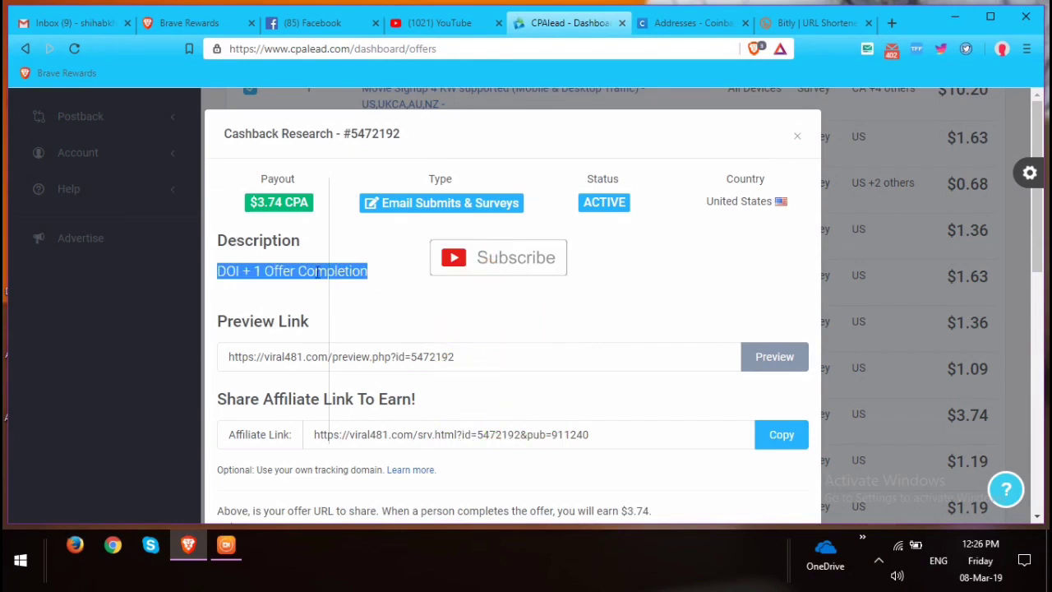
pyautogui.click(394, 308)
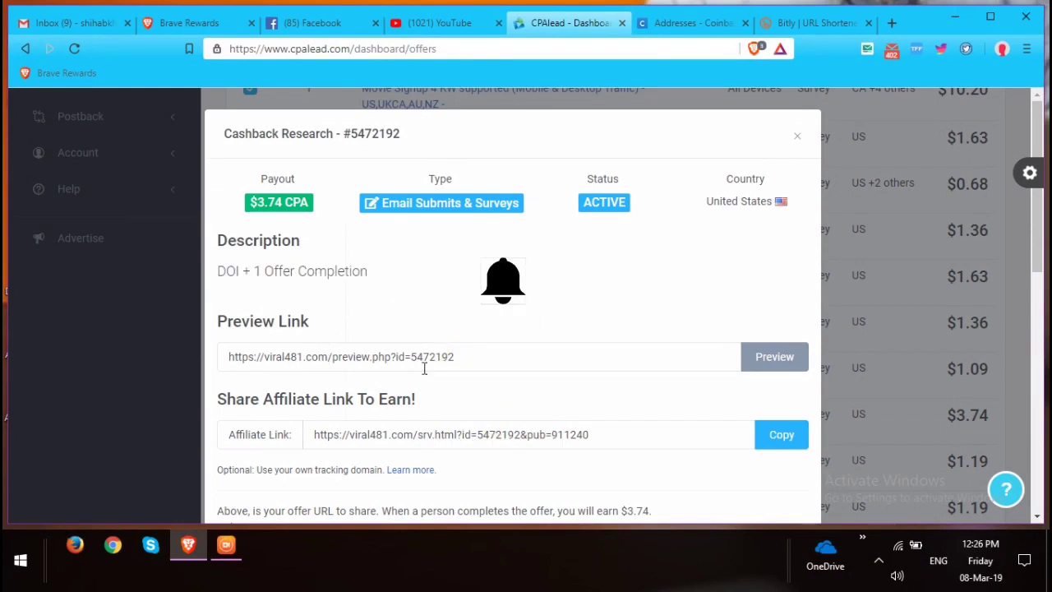
pyautogui.scroll(-2, 422, 354)
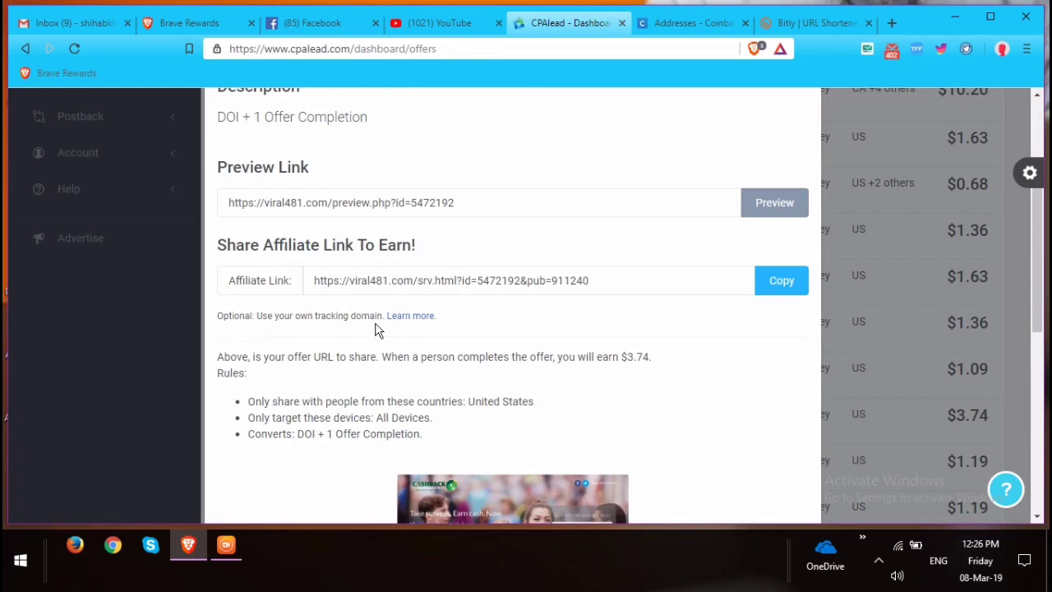
pyautogui.moveTo(348, 357); pyautogui.dragTo(562, 387)
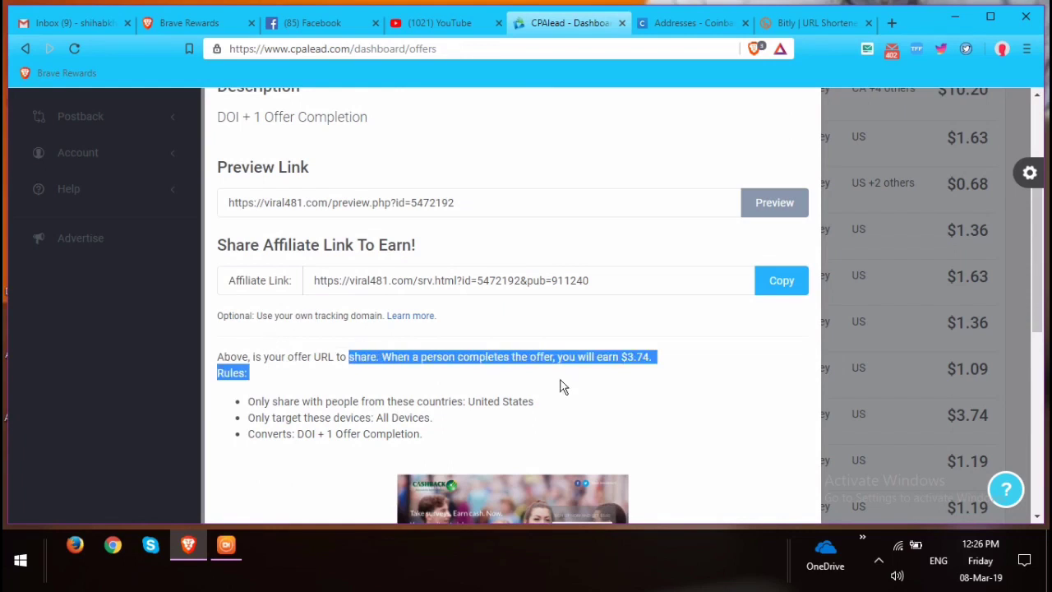
pyautogui.click(482, 397)
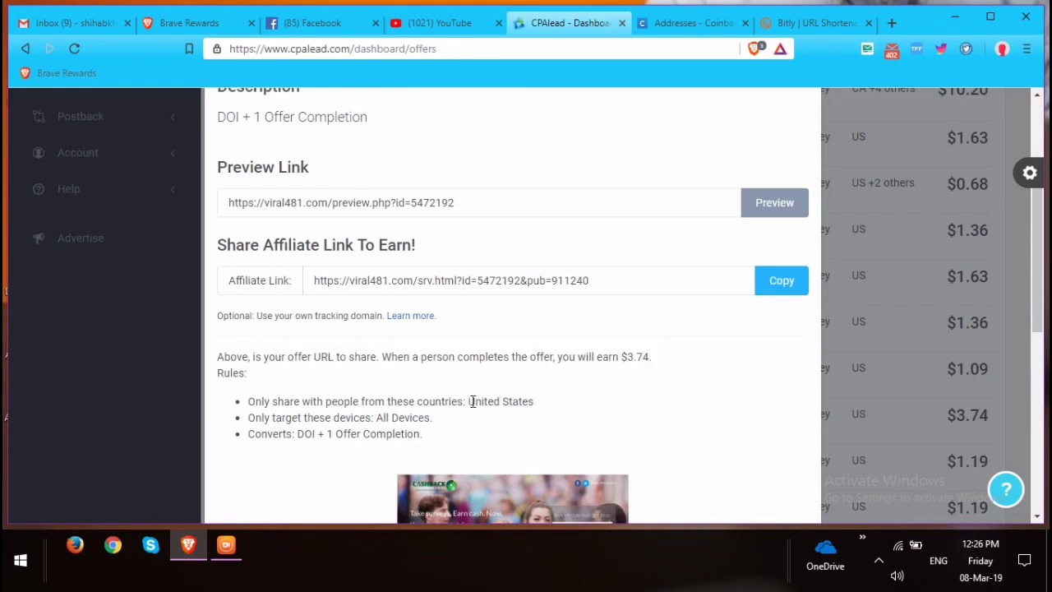
pyautogui.moveTo(464, 402); pyautogui.dragTo(565, 403)
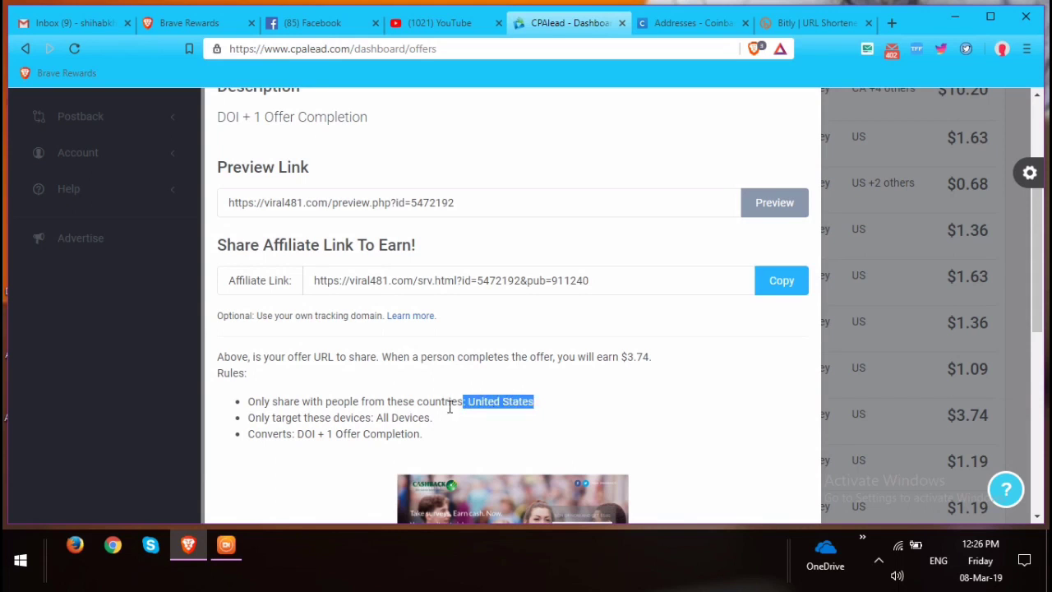
pyautogui.scroll(-2, 635, 396)
pyautogui.scroll(4, 535, 379)
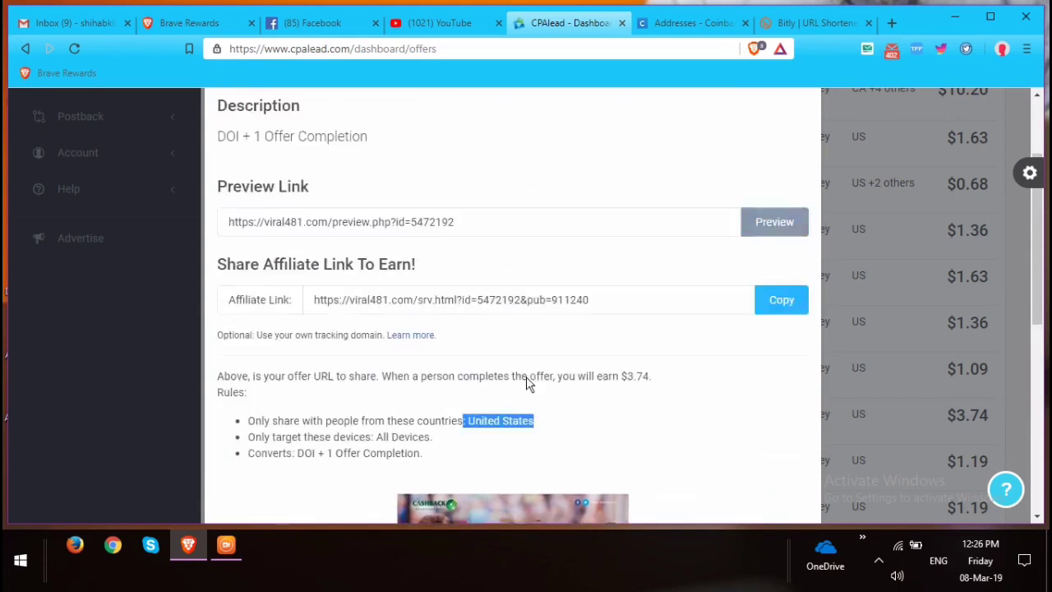
pyautogui.click(794, 138)
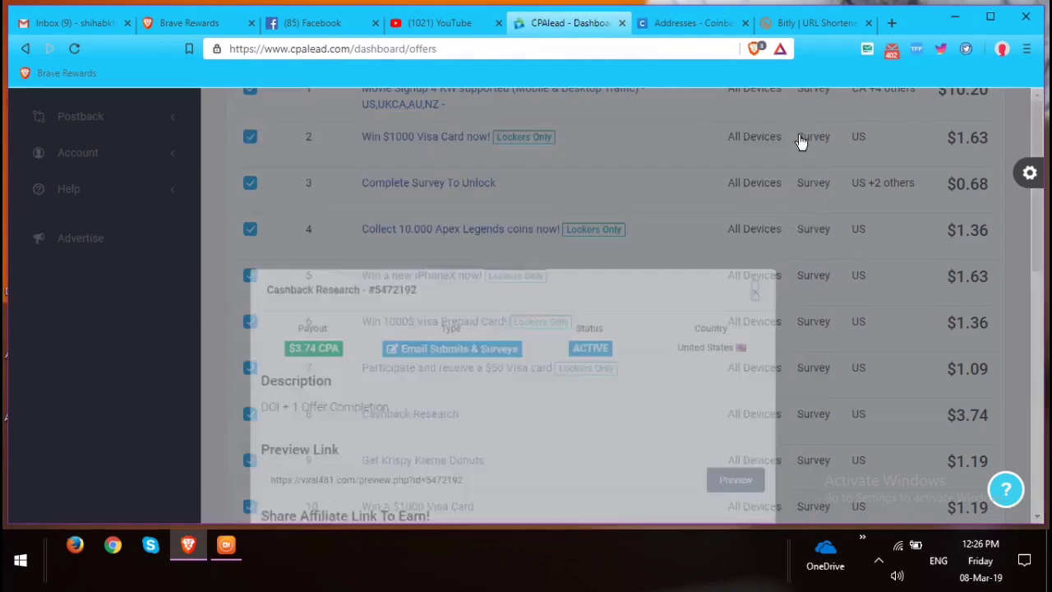
pyautogui.click(800, 23)
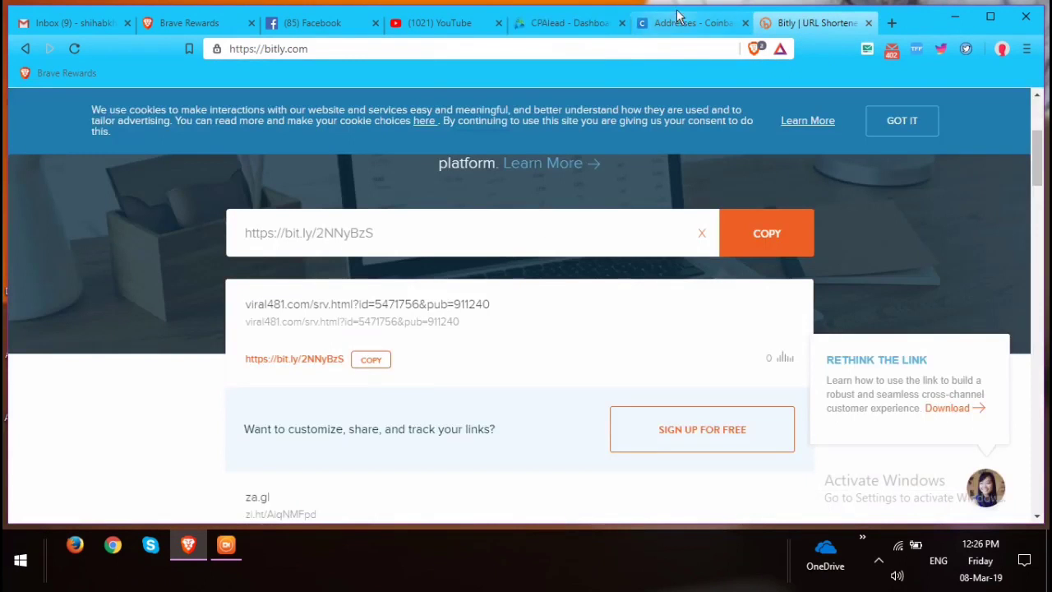
pyautogui.click(419, 25)
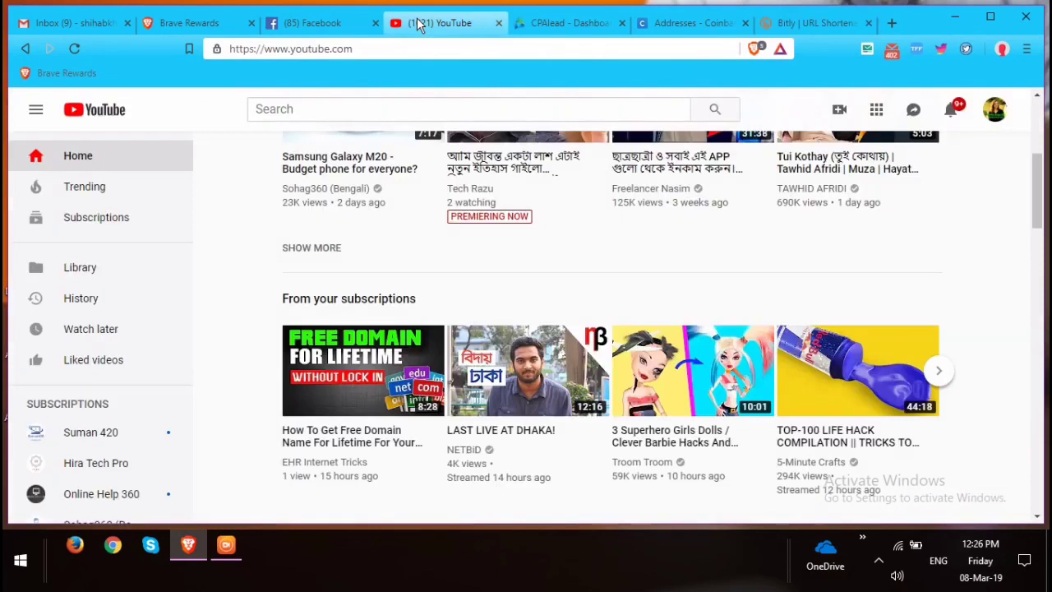
pyautogui.click(351, 27)
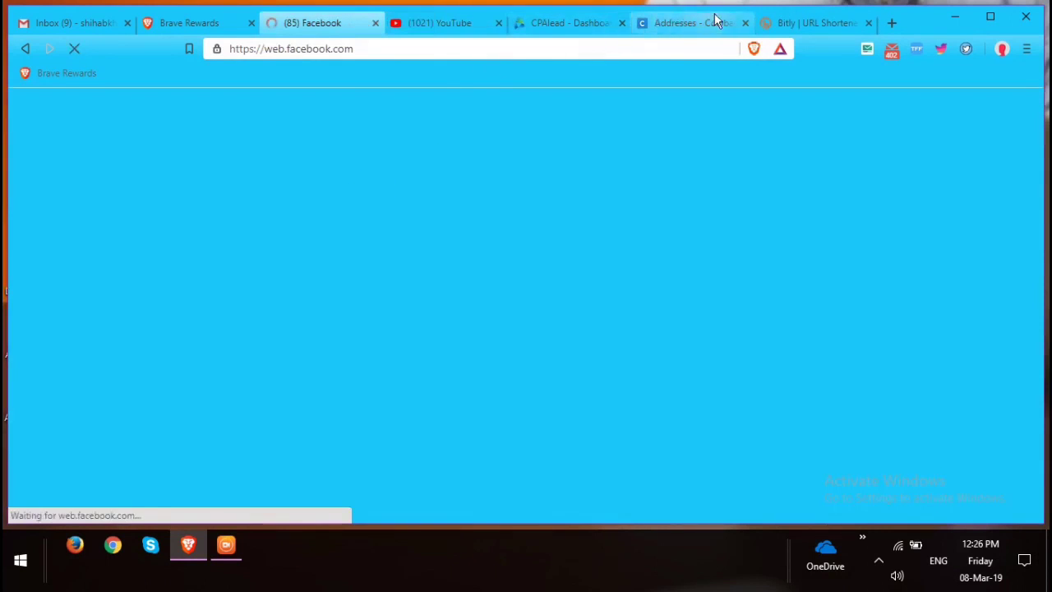
pyautogui.click(573, 27)
pyautogui.scroll(5, 440, 312)
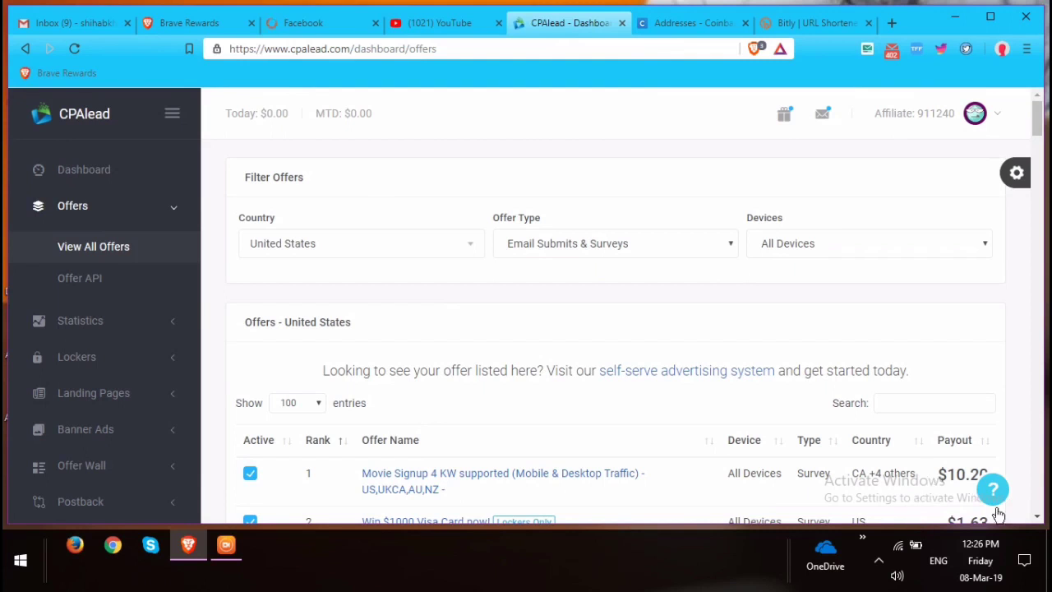
pyautogui.click(954, 18)
# Refresh the Windows desktop 27 times in a row from its context menu.
pyautogui.rightClick(581, 54)
pyautogui.click(624, 96)
pyautogui.rightClick(624, 95)
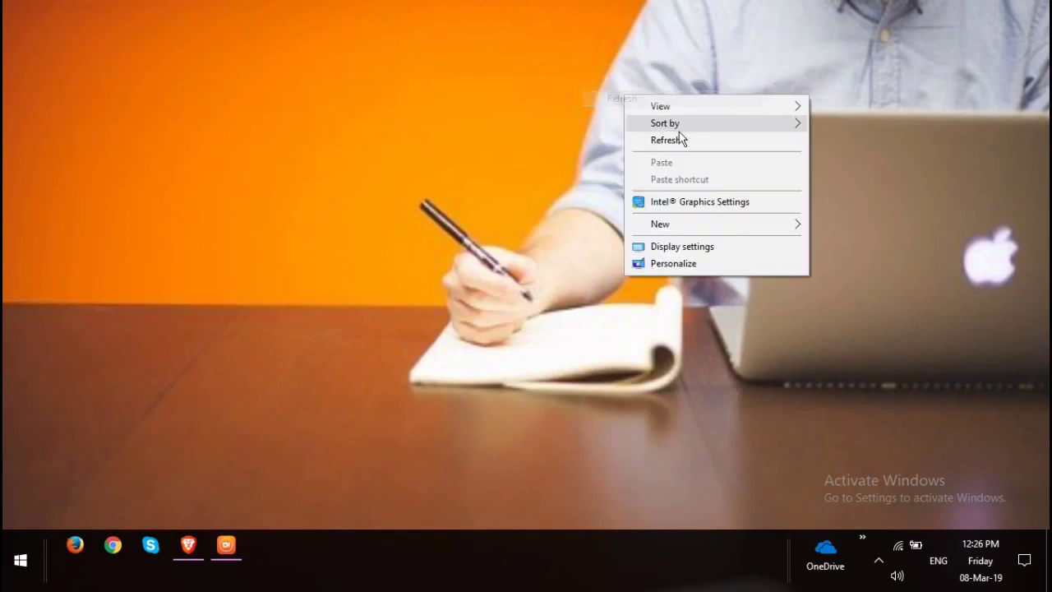
pyautogui.click(682, 141)
pyautogui.rightClick(685, 144)
pyautogui.click(734, 187)
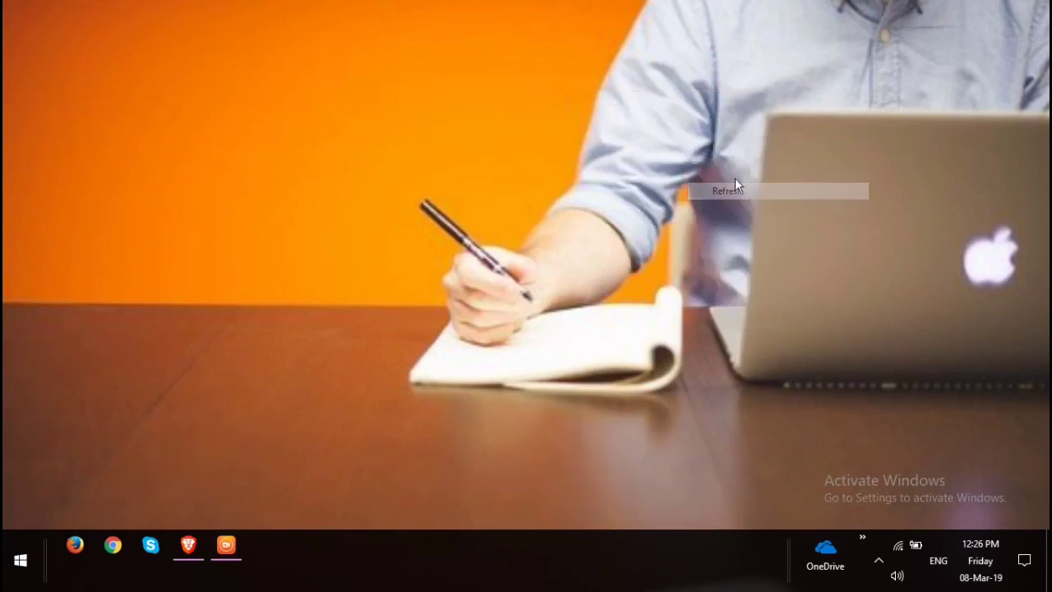
pyautogui.rightClick(590, 106)
pyautogui.click(651, 150)
pyautogui.rightClick(530, 83)
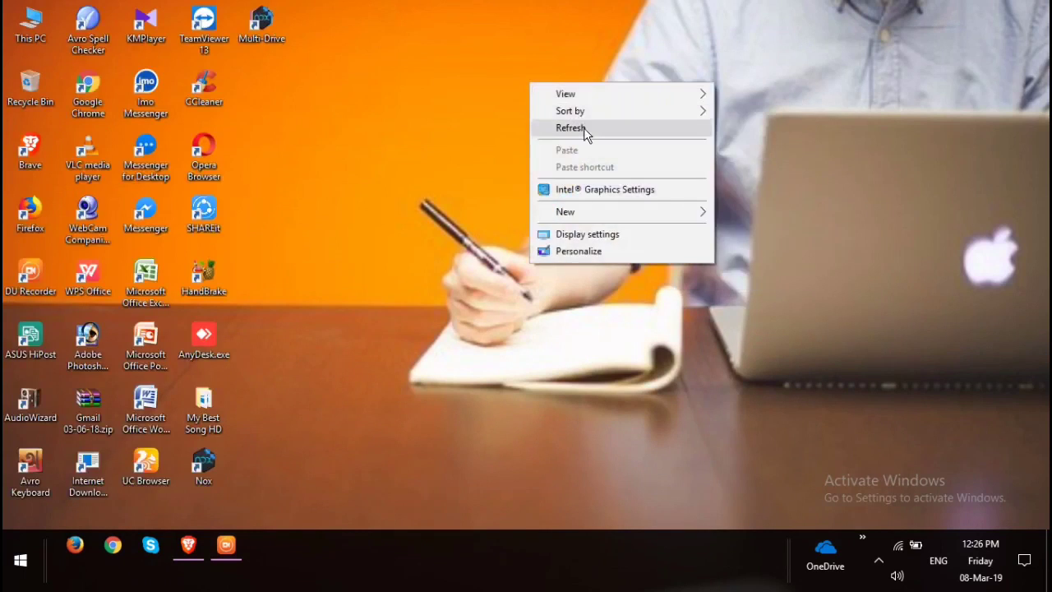
pyautogui.click(583, 129)
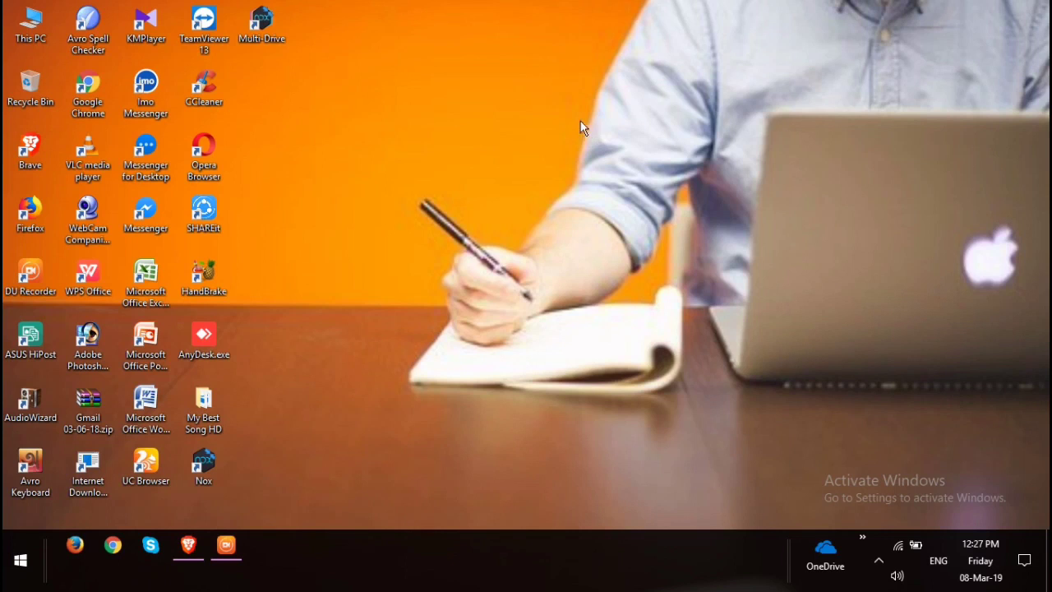
pyautogui.rightClick(437, 49)
pyautogui.click(496, 95)
pyautogui.rightClick(500, 97)
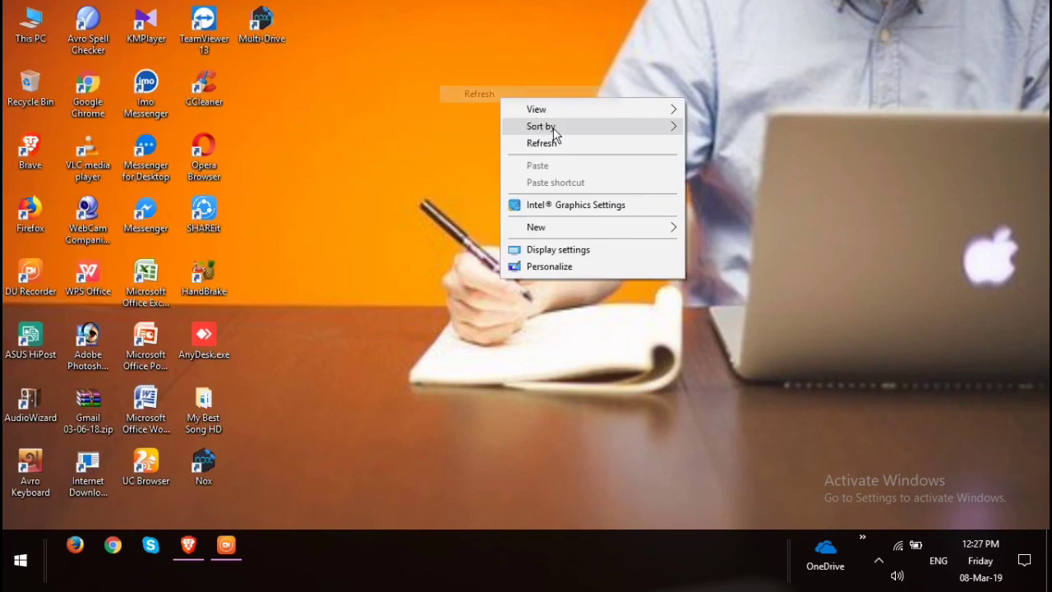
pyautogui.click(553, 139)
pyautogui.rightClick(451, 55)
pyautogui.click(501, 99)
pyautogui.rightClick(501, 96)
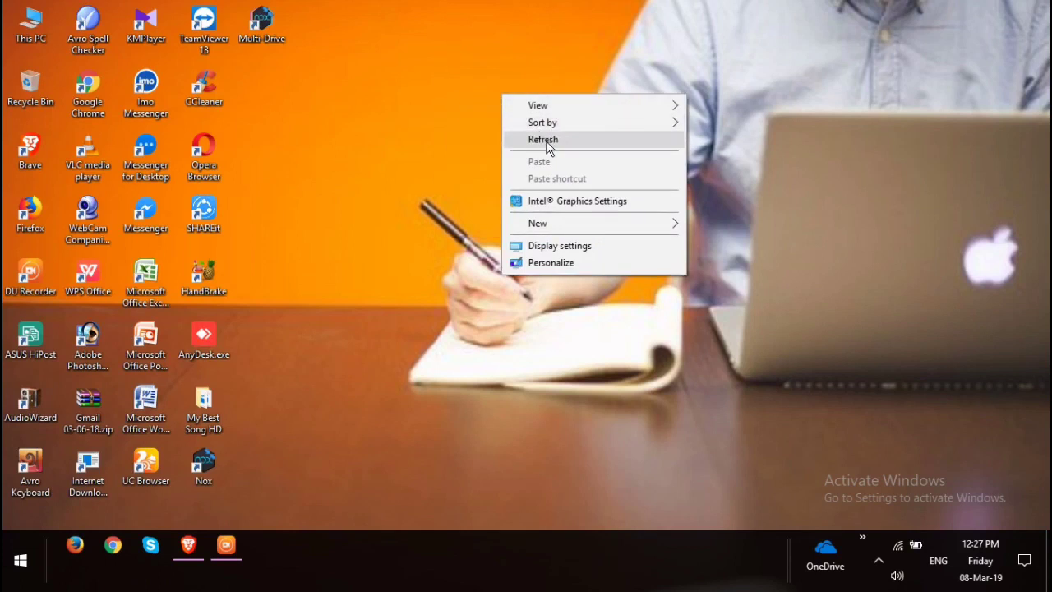
pyautogui.click(548, 140)
pyautogui.rightClick(298, 96)
pyautogui.click(352, 141)
pyautogui.rightClick(353, 138)
pyautogui.click(434, 181)
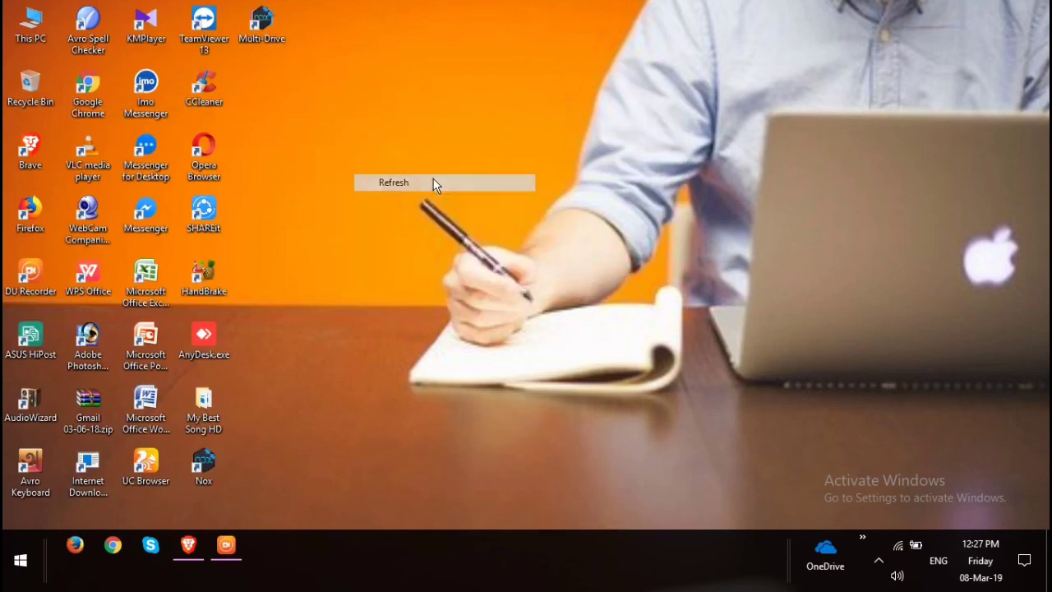
pyautogui.rightClick(361, 103)
pyautogui.click(425, 155)
pyautogui.rightClick(423, 150)
pyautogui.click(479, 195)
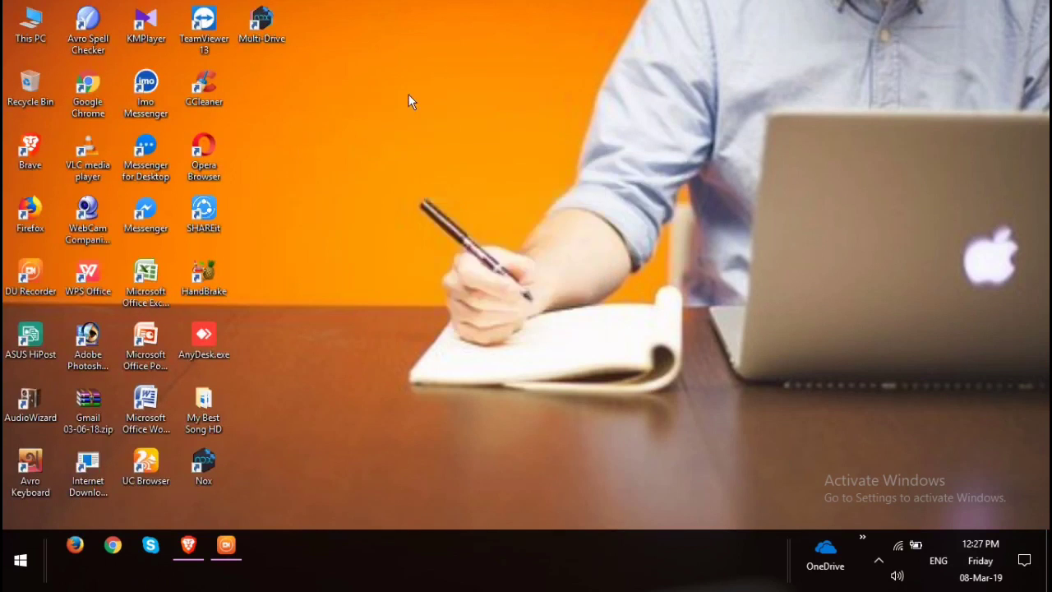
pyautogui.rightClick(409, 99)
pyautogui.click(458, 142)
pyautogui.rightClick(476, 141)
pyautogui.click(509, 183)
pyautogui.rightClick(462, 91)
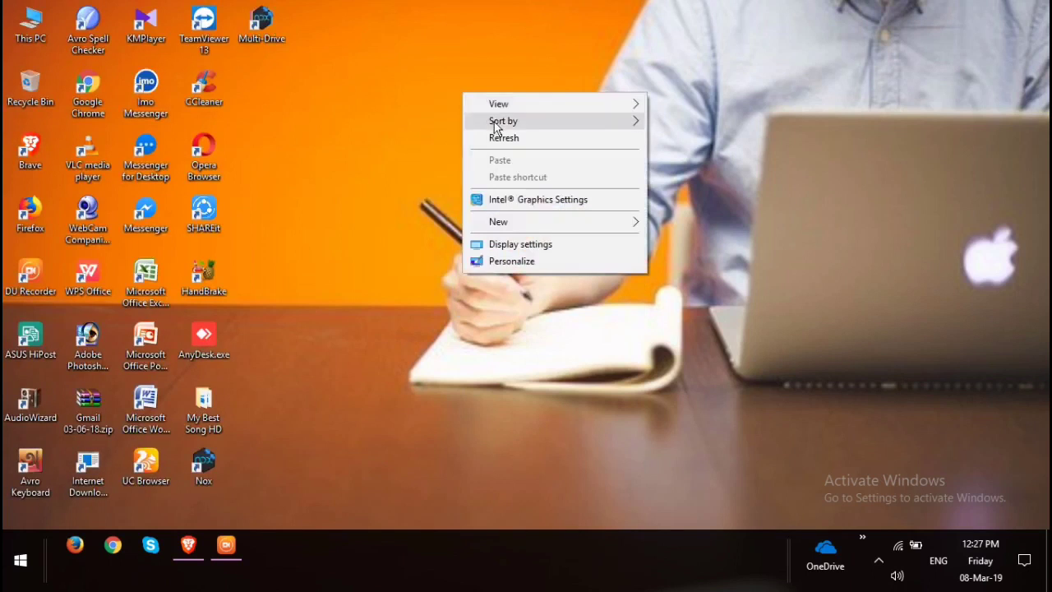
pyautogui.click(501, 136)
pyautogui.rightClick(501, 137)
pyautogui.click(547, 180)
pyautogui.rightClick(353, 45)
pyautogui.click(419, 90)
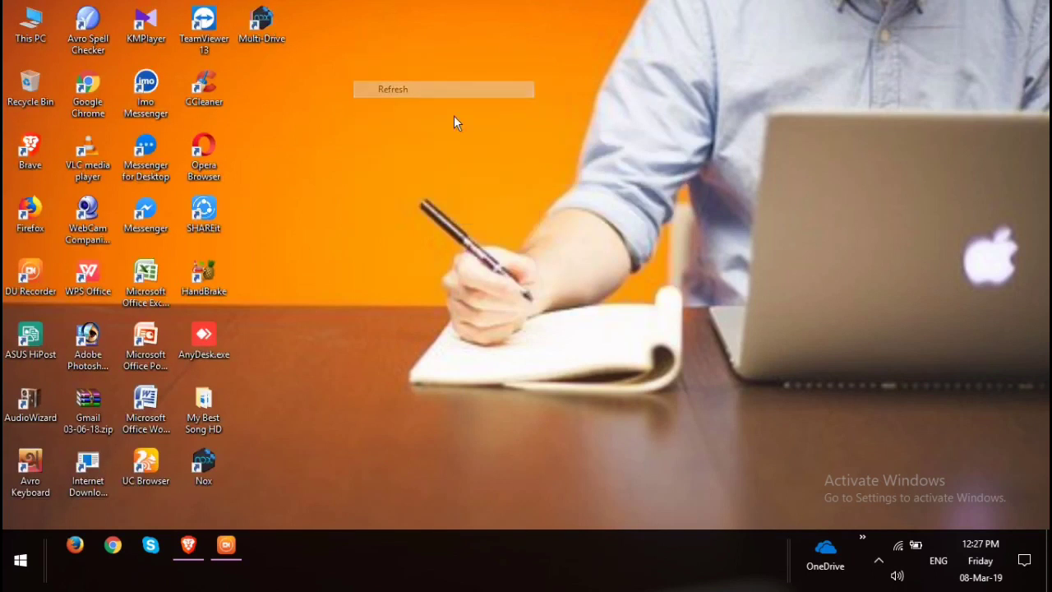
pyautogui.rightClick(418, 91)
pyautogui.click(486, 135)
pyautogui.rightClick(488, 135)
pyautogui.click(549, 175)
pyautogui.rightClick(393, 14)
pyautogui.click(457, 58)
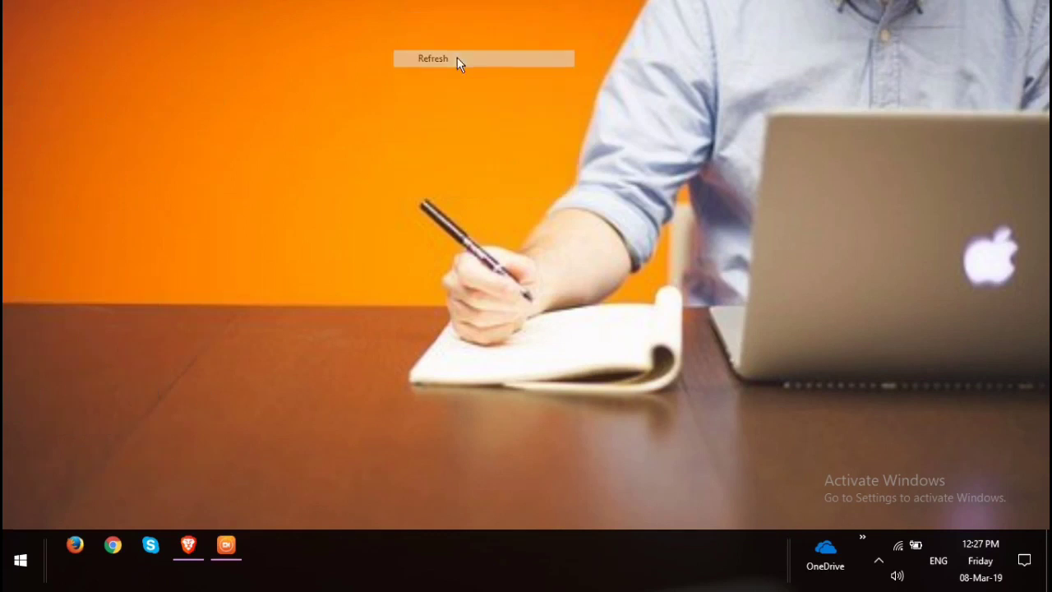
pyautogui.rightClick(457, 51)
pyautogui.click(506, 102)
pyautogui.rightClick(508, 105)
pyautogui.click(552, 153)
pyautogui.rightClick(356, 2)
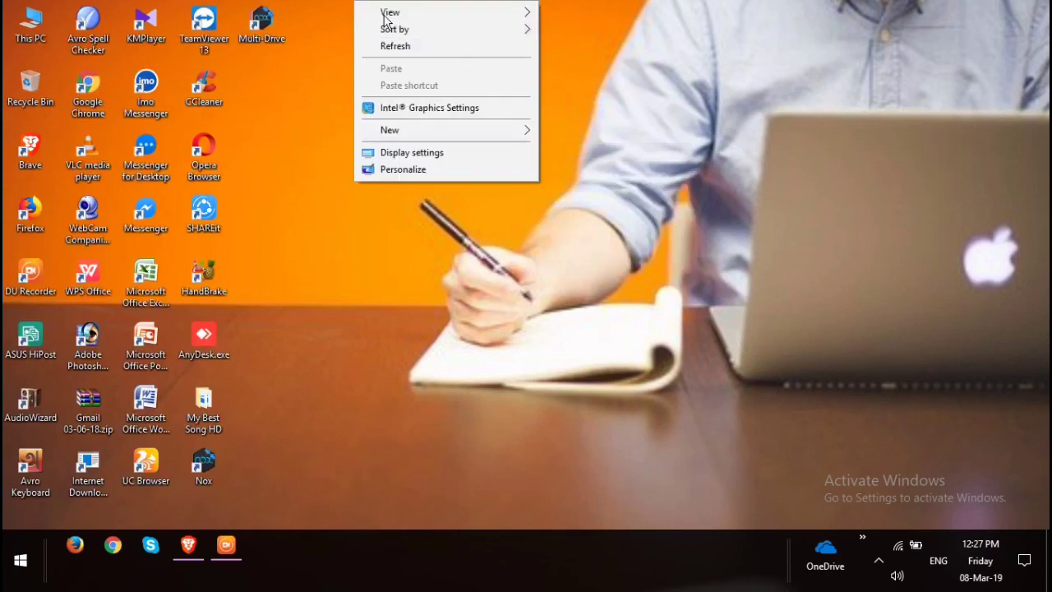
pyautogui.click(433, 48)
pyautogui.rightClick(433, 51)
pyautogui.click(489, 103)
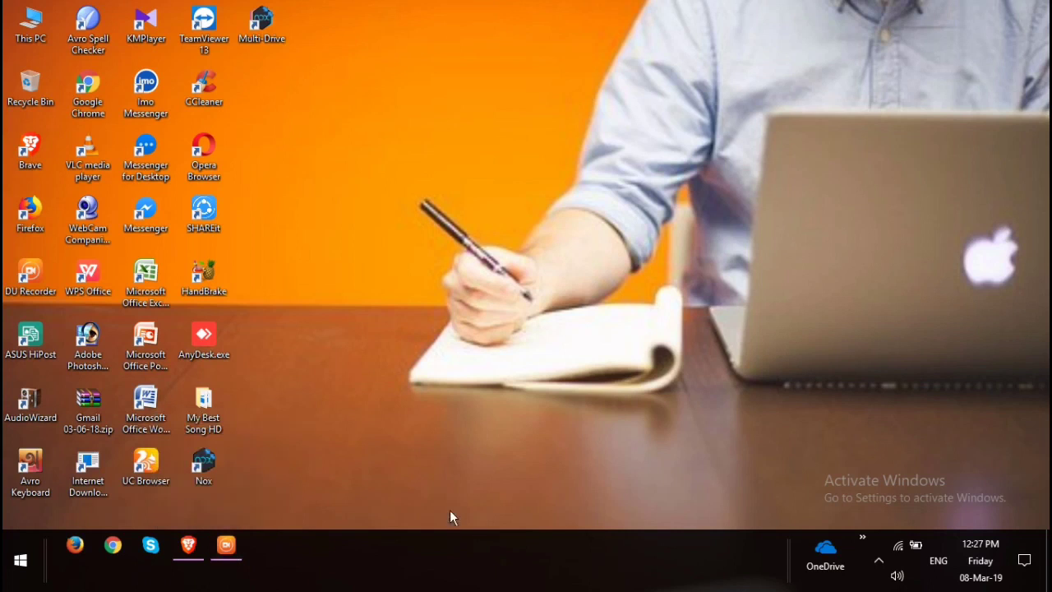
pyautogui.rightClick(449, 197)
pyautogui.click(504, 235)
pyautogui.rightClick(505, 236)
pyautogui.click(566, 282)
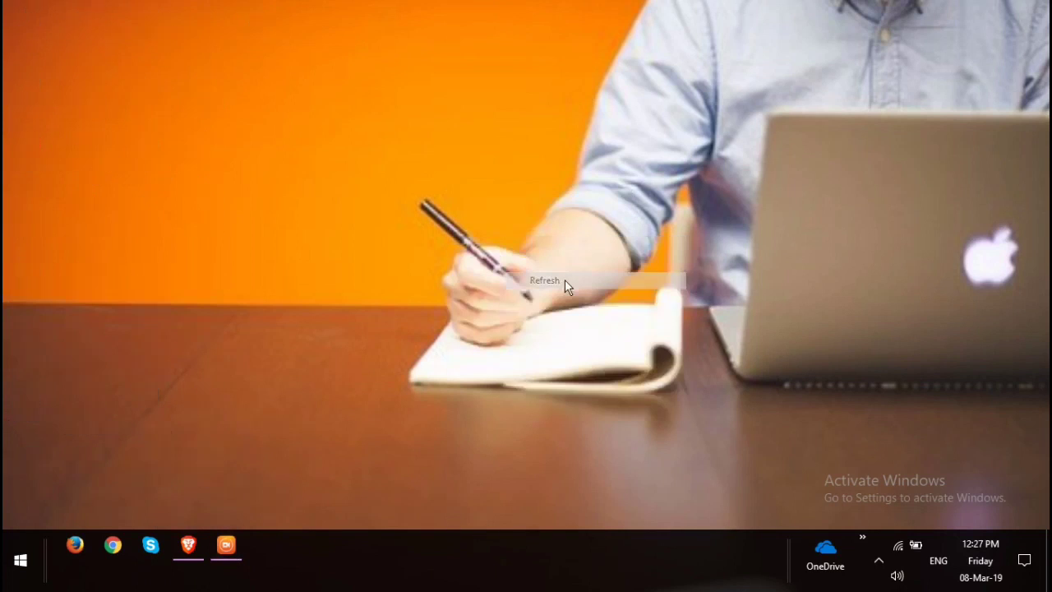
# Bring up the DU Recorder window with its recording timer still running.
pyautogui.moveTo(401, 63); pyautogui.dragTo(875, 310)
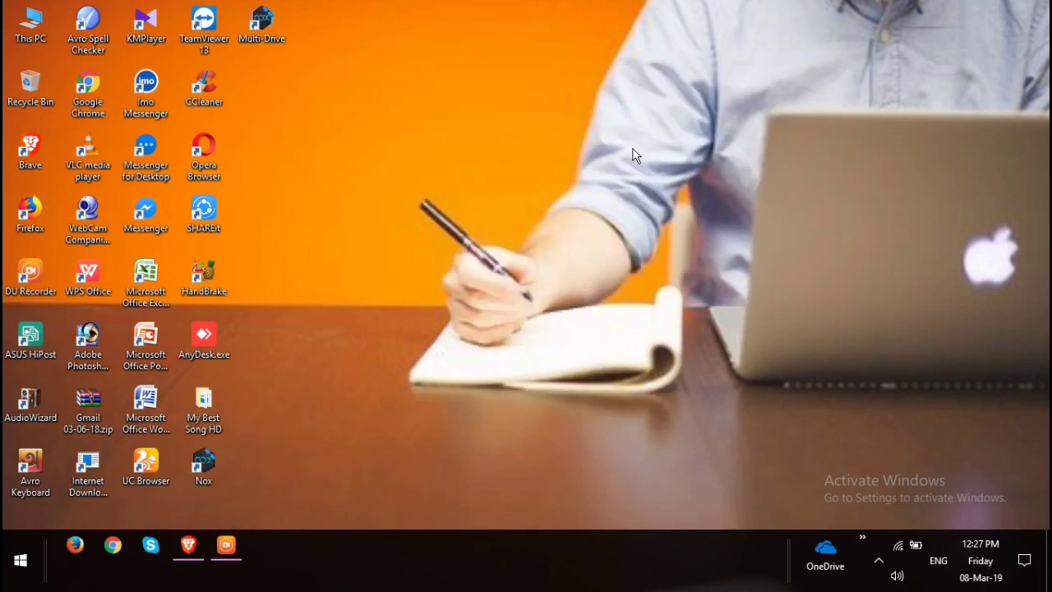
pyautogui.rightClick(632, 149)
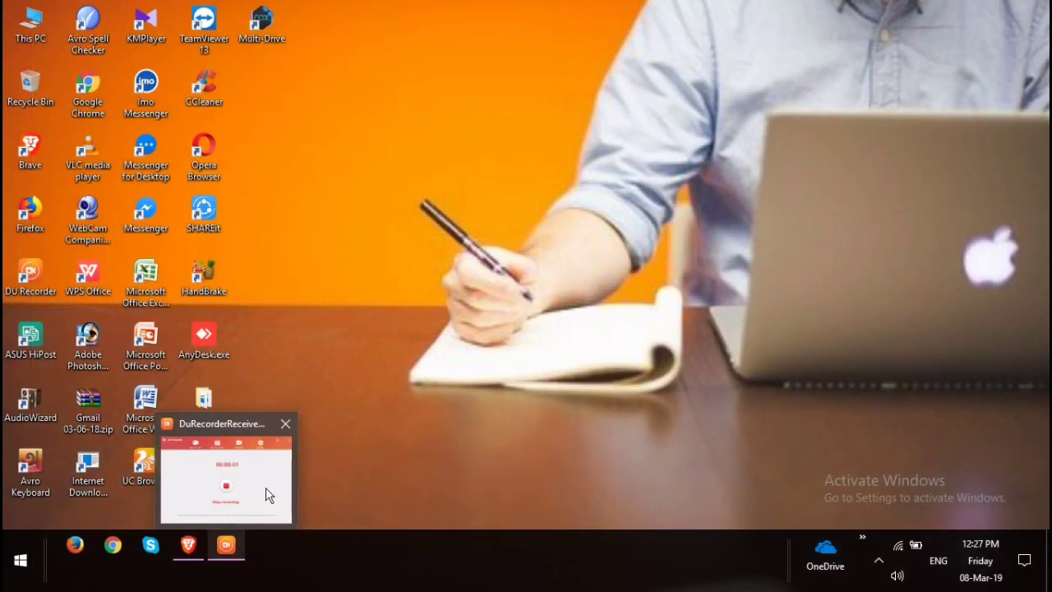
pyautogui.click(266, 487)
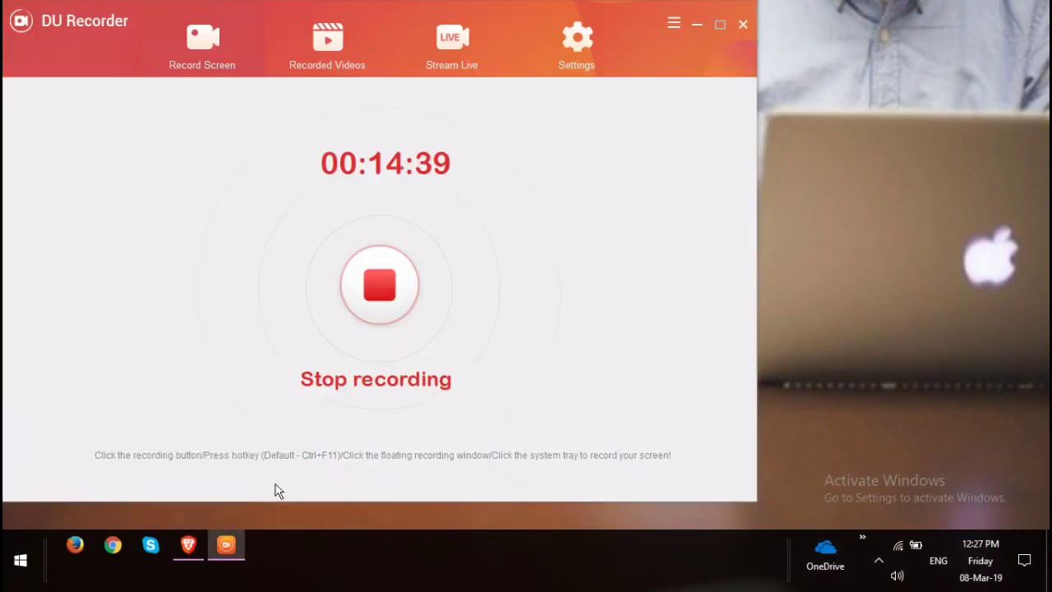